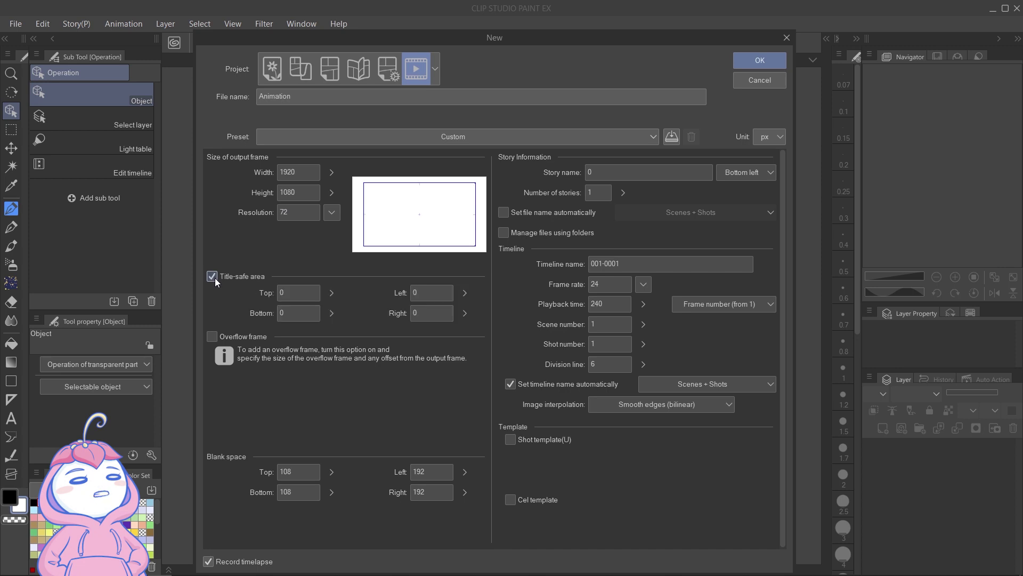
# - Set the title-safe area margins to 60 px for top and bottom and 90 px for left and right
pyautogui.click(308, 293)
pyautogui.write('60')
pyautogui.press('Tab')
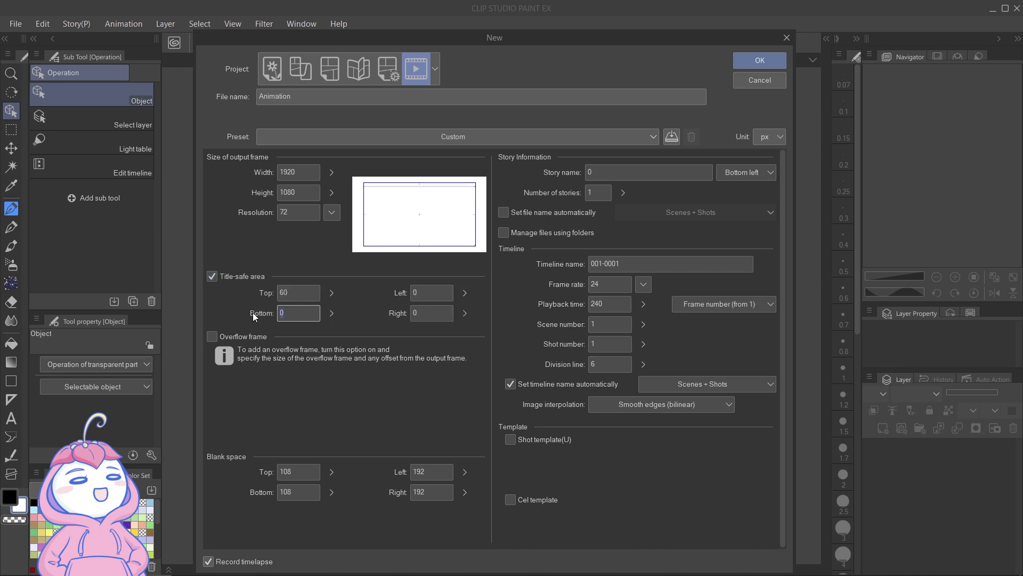
pyautogui.write('60')
pyautogui.press('Tab')
pyautogui.write('90')
pyautogui.press('Tab')
pyautogui.write('90')
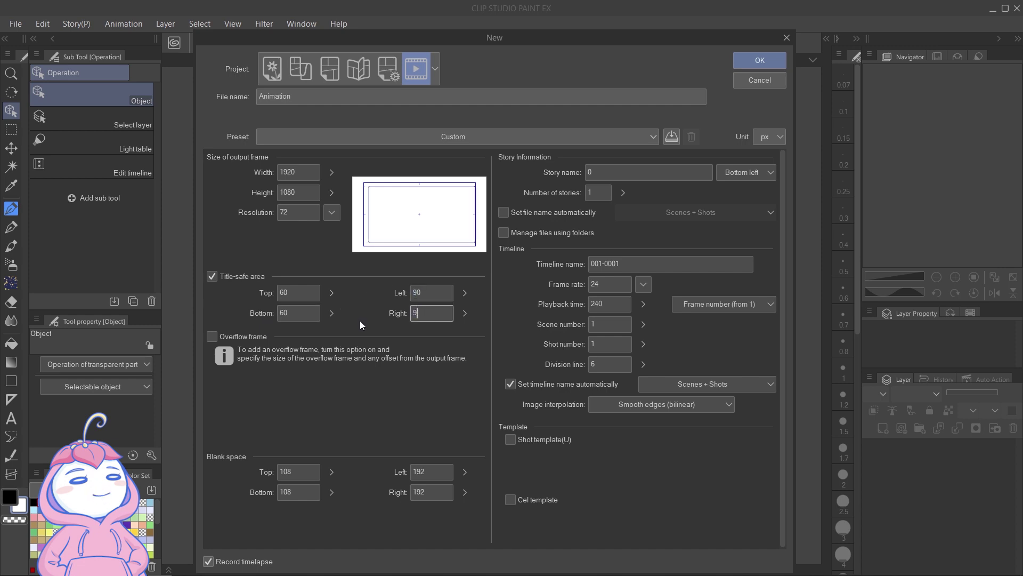
# - Enable the overflow frame and set its scale to 2 for both width and height
pyautogui.click(212, 336)
pyautogui.moveTo(297, 355); pyautogui.dragTo(265, 354)
pyautogui.write('2')
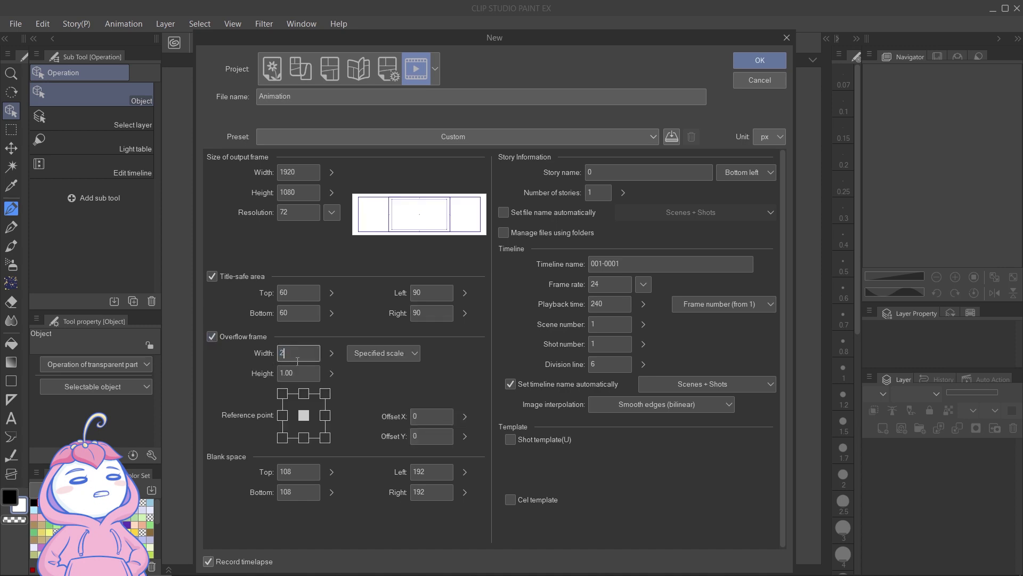
pyautogui.press('Tab')
pyautogui.write('2')
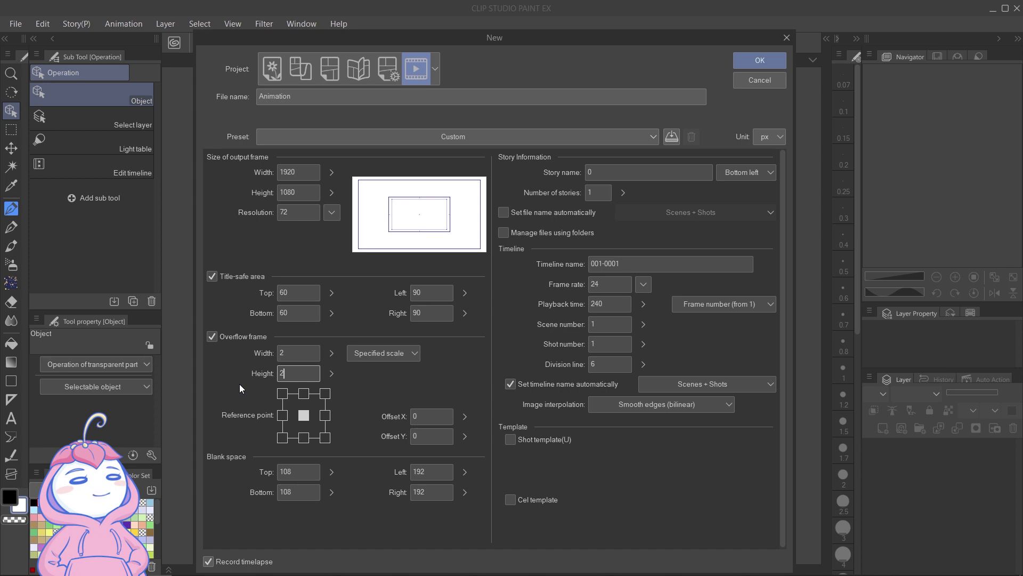
# - Try the four side reference points for the overflow frame and return to the centre reference point
pyautogui.click(325, 415)
pyautogui.click(305, 395)
pyautogui.click(283, 415)
pyautogui.click(304, 438)
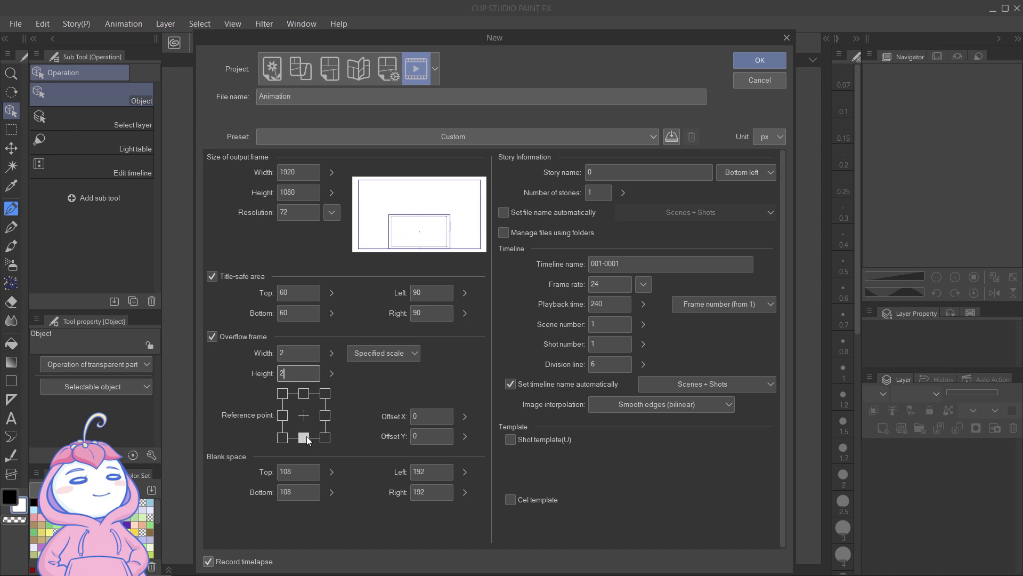
pyautogui.click(305, 416)
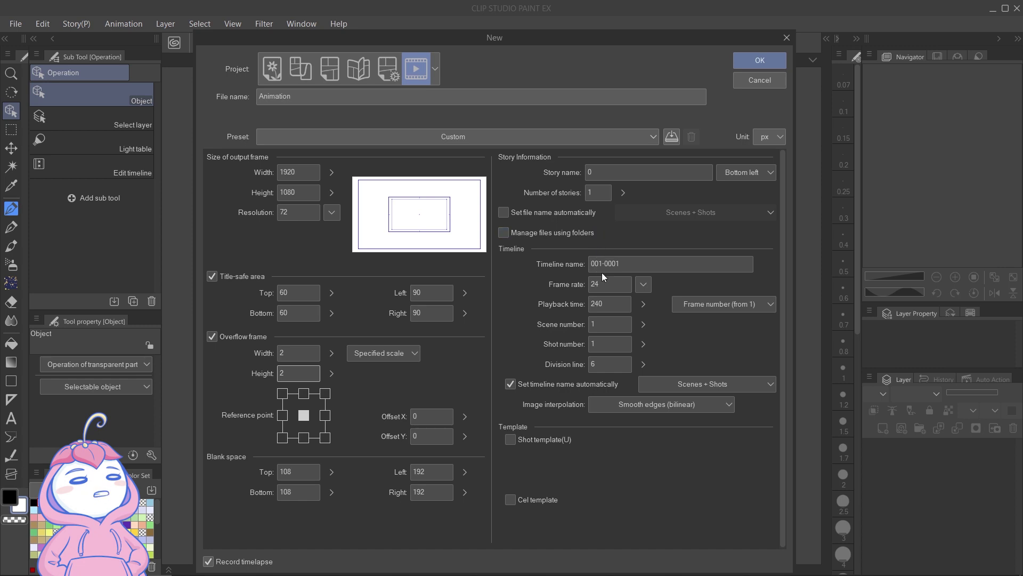
# - Toggle automatic file naming on and back off to fill in the file name 001-0001
pyautogui.click(533, 212)
pyautogui.click(532, 216)
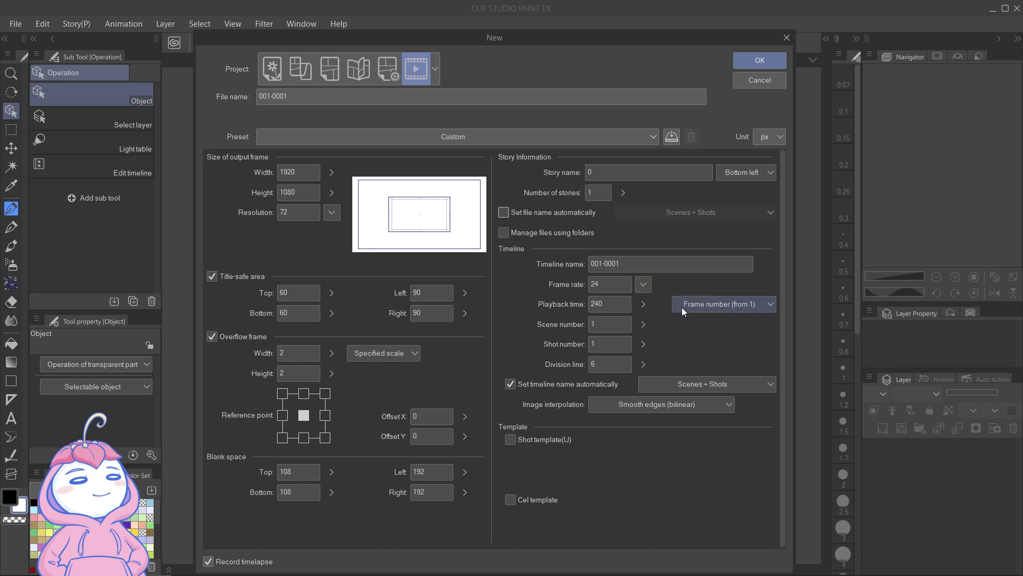
# - Review the available frame rates and the playback time and division line settings of the timeline
pyautogui.click(644, 286)
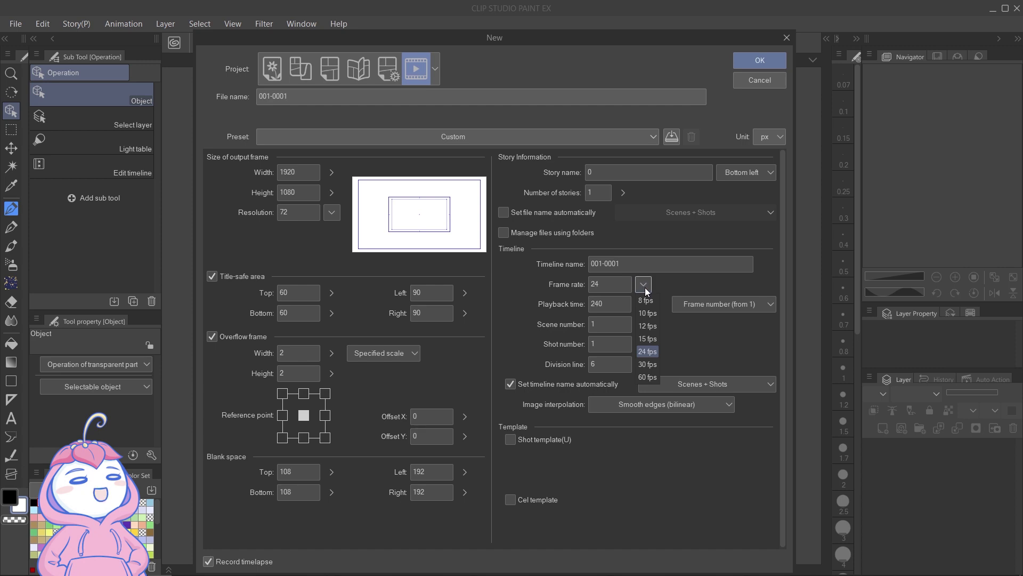
pyautogui.click(645, 286)
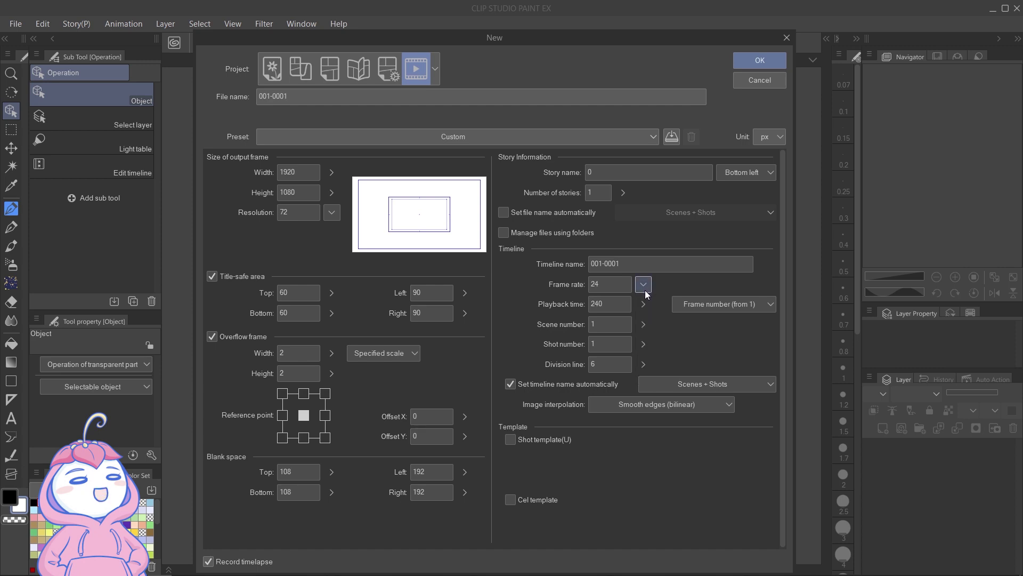
pyautogui.moveTo(620, 302); pyautogui.dragTo(560, 306)
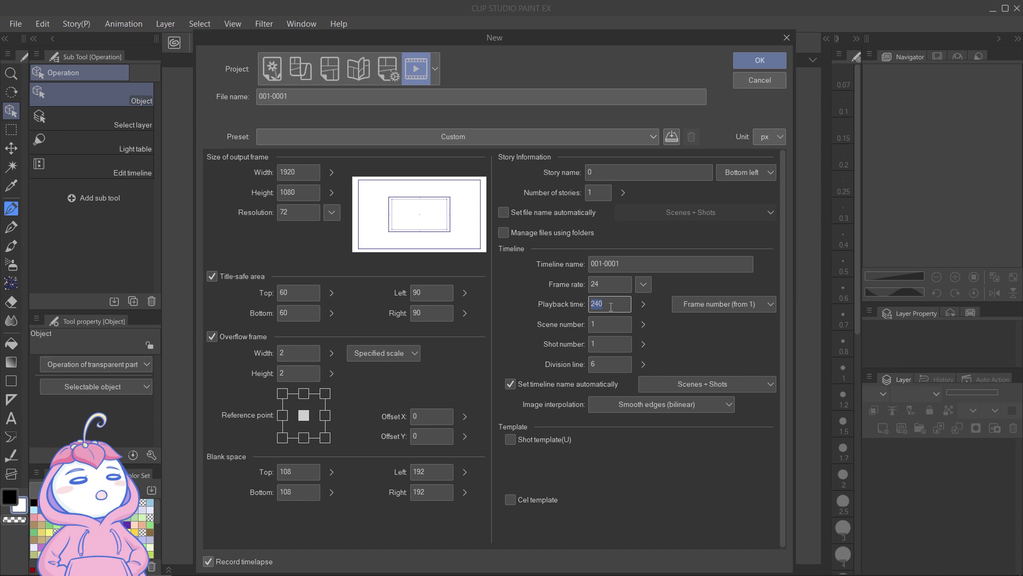
pyautogui.click(611, 307)
pyautogui.click(617, 364)
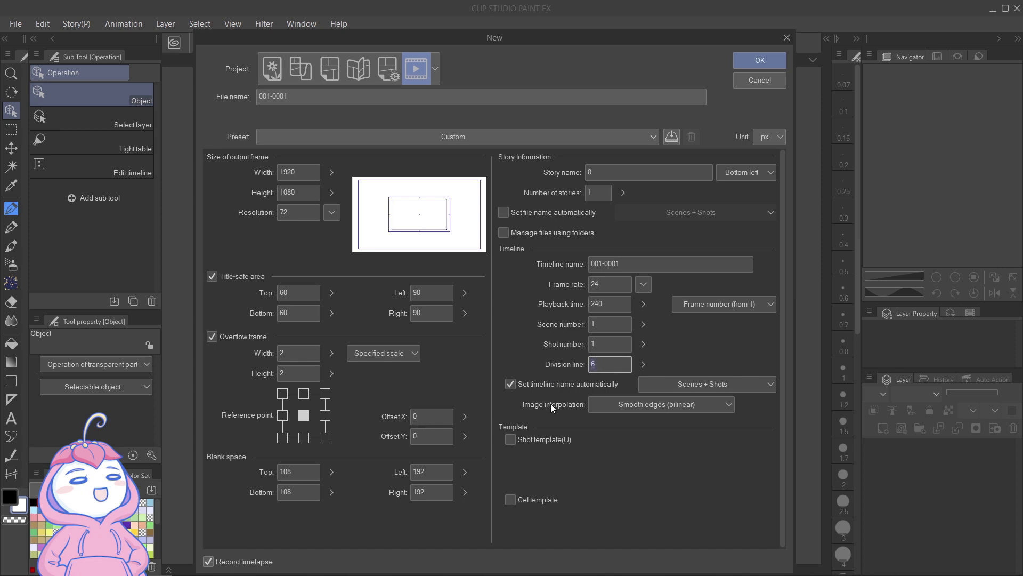
pyautogui.click(613, 360)
# - Save the settings as a preset named 1080p 72dpi 24fps and create the new animation file
pyautogui.click(672, 138)
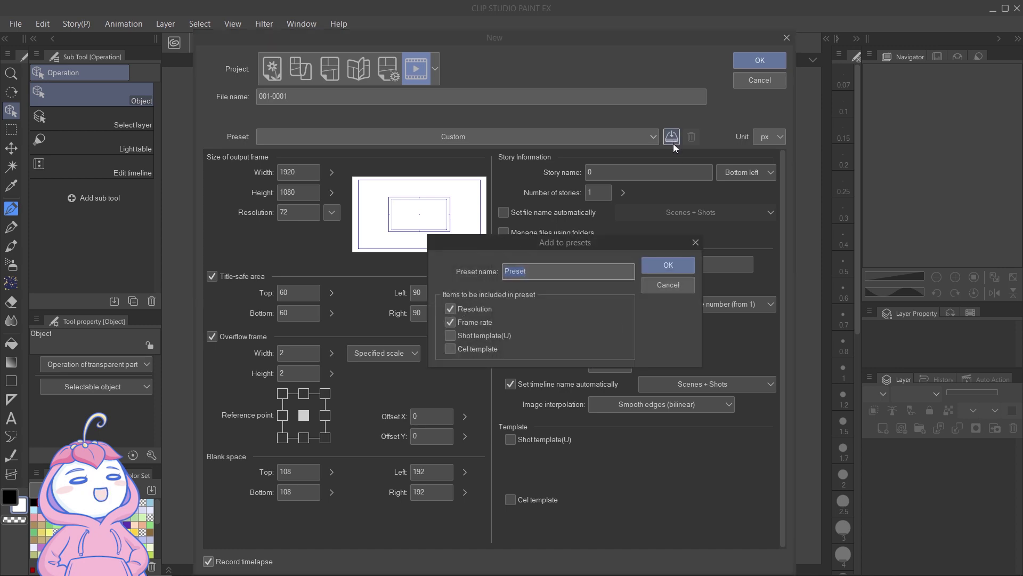
pyautogui.write('1080p 72dpi 24fps')
pyautogui.click(659, 265)
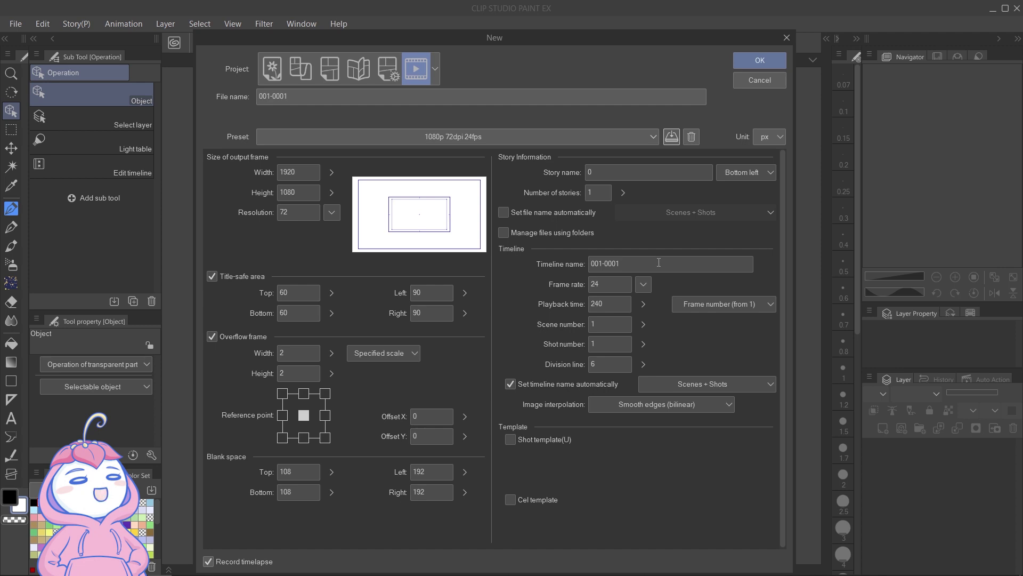
pyautogui.click(775, 59)
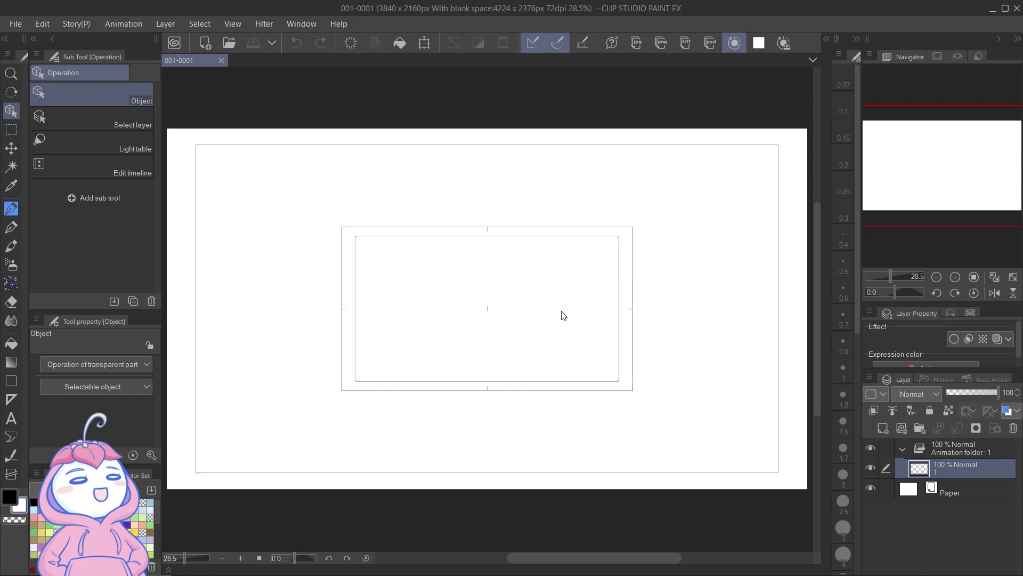
# - Show the Sub View palette and import avatar.jpg from the source files folder as a reference image
pyautogui.click(937, 56)
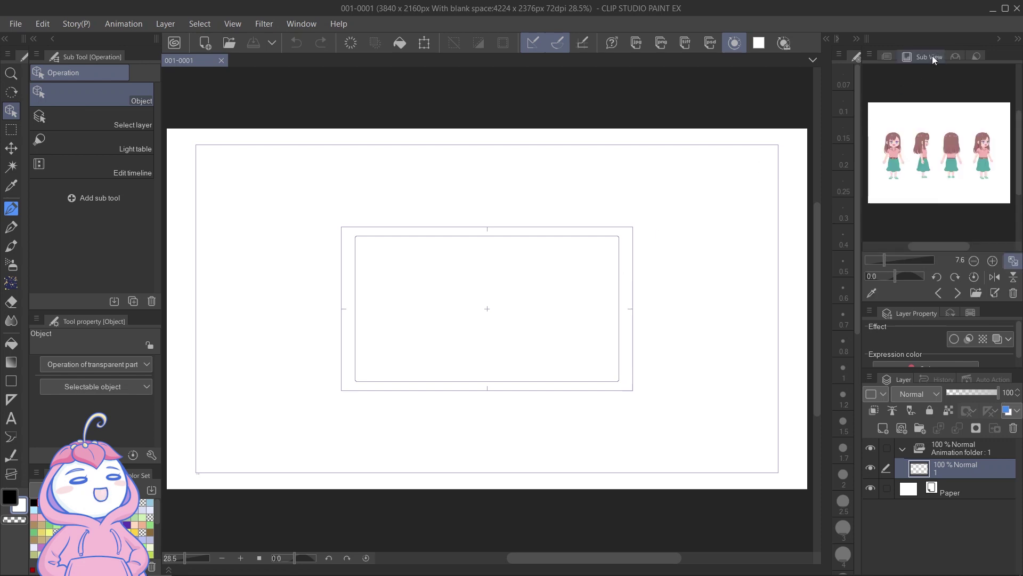
pyautogui.click(976, 295)
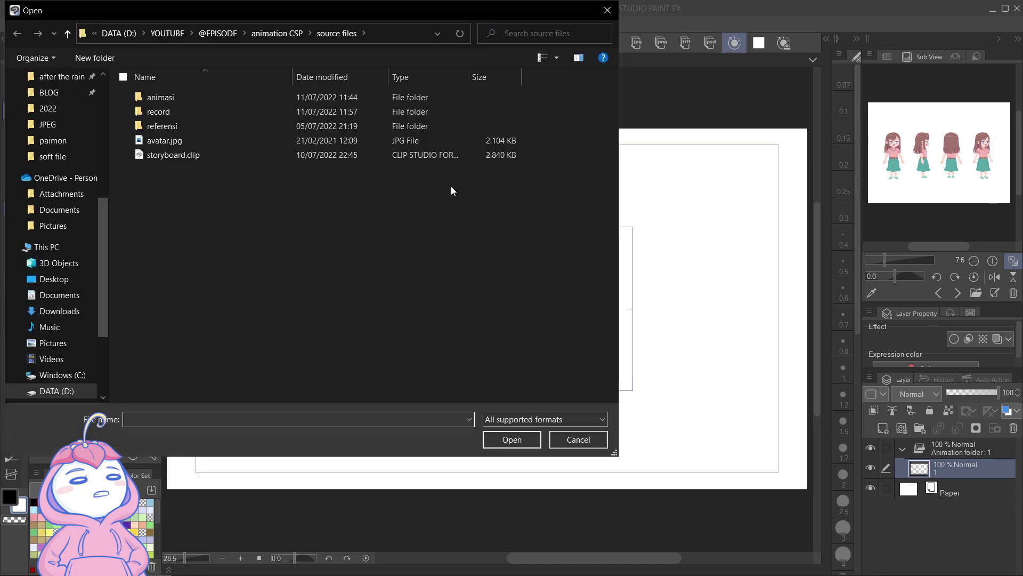
pyautogui.doubleClick(215, 140)
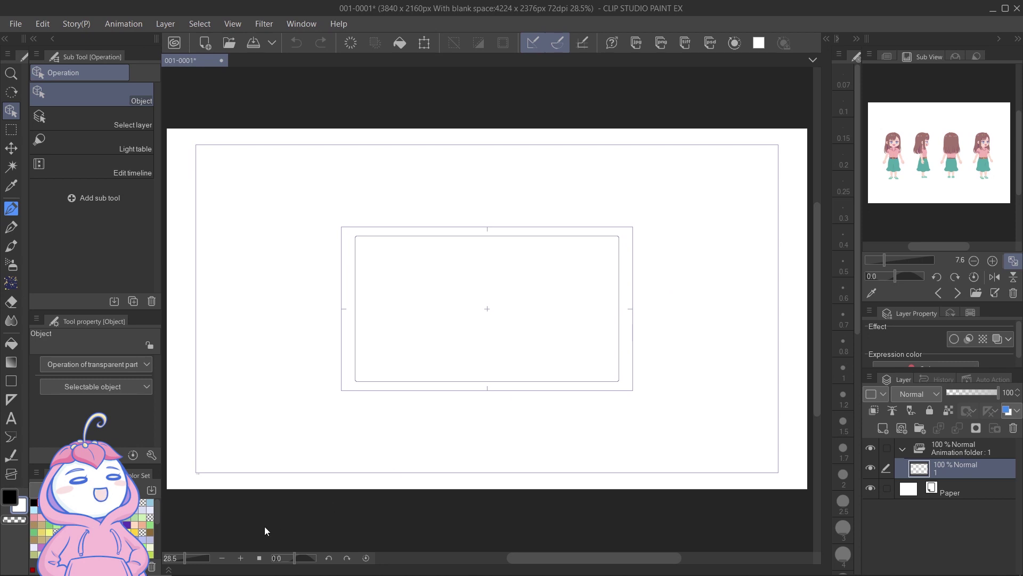
# - Switch to File Explorer and bring avatar.jpg from the source files folder into the Sub View palette
pyautogui.click(86, 565)
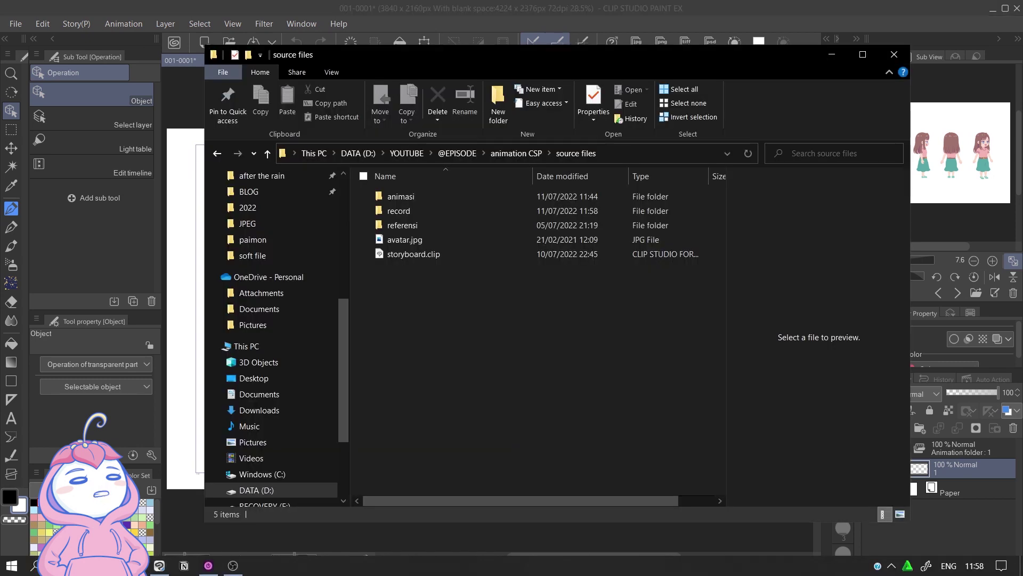
pyautogui.click(441, 239)
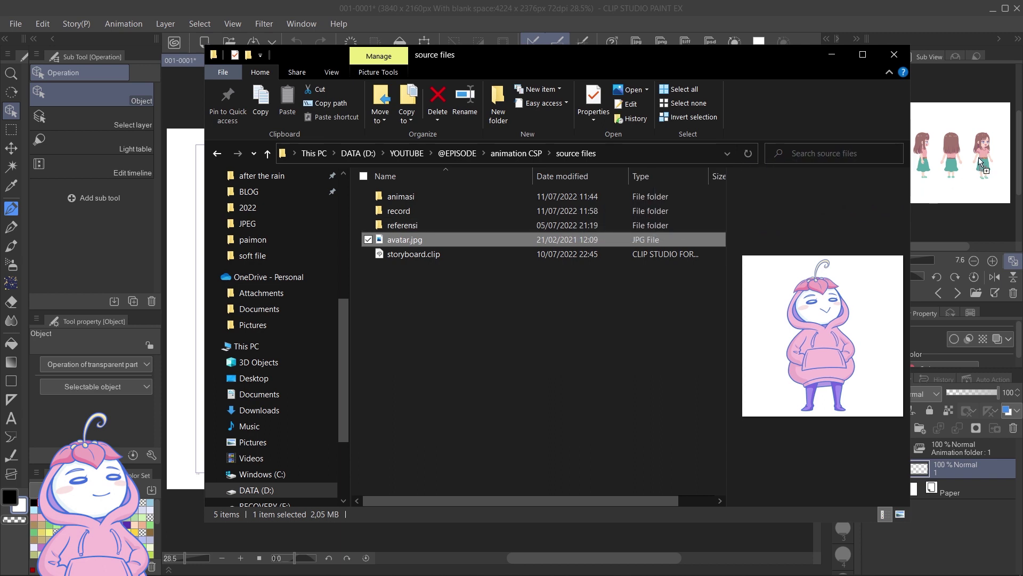
pyautogui.moveTo(977, 158); pyautogui.dragTo(979, 159)
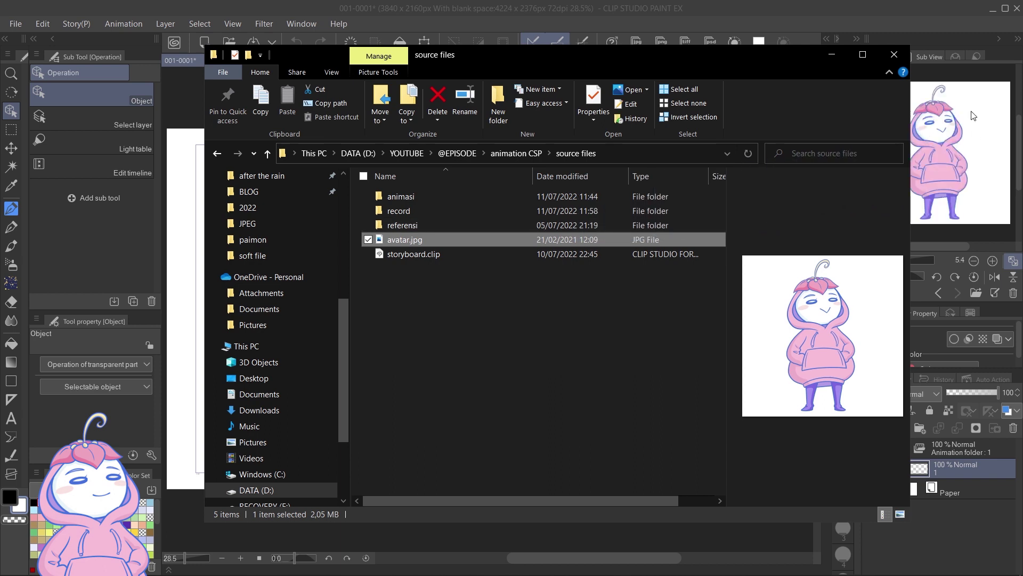
pyautogui.click(968, 24)
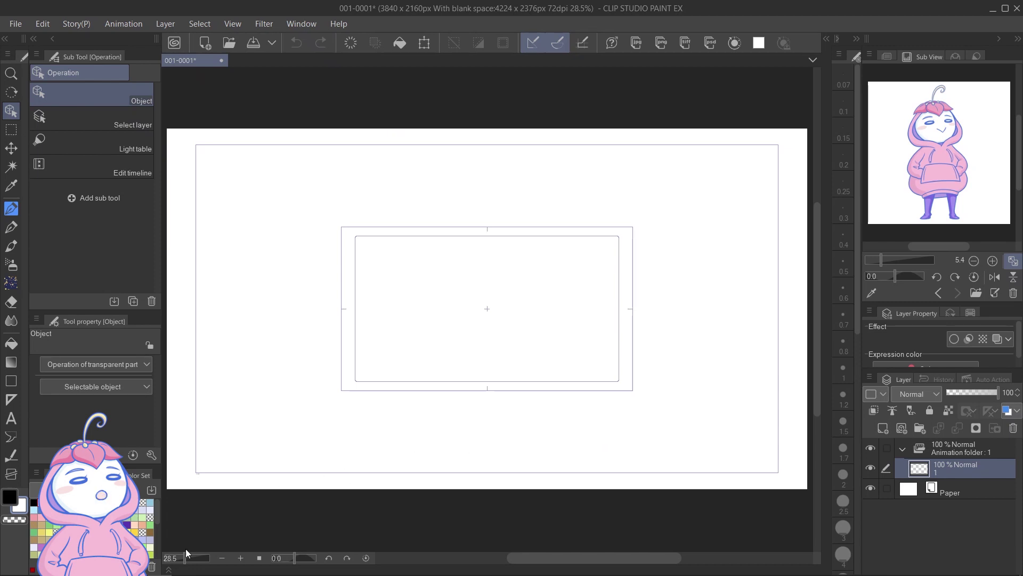
# - Display the Timeline palette below the canvas
pyautogui.click(169, 570)
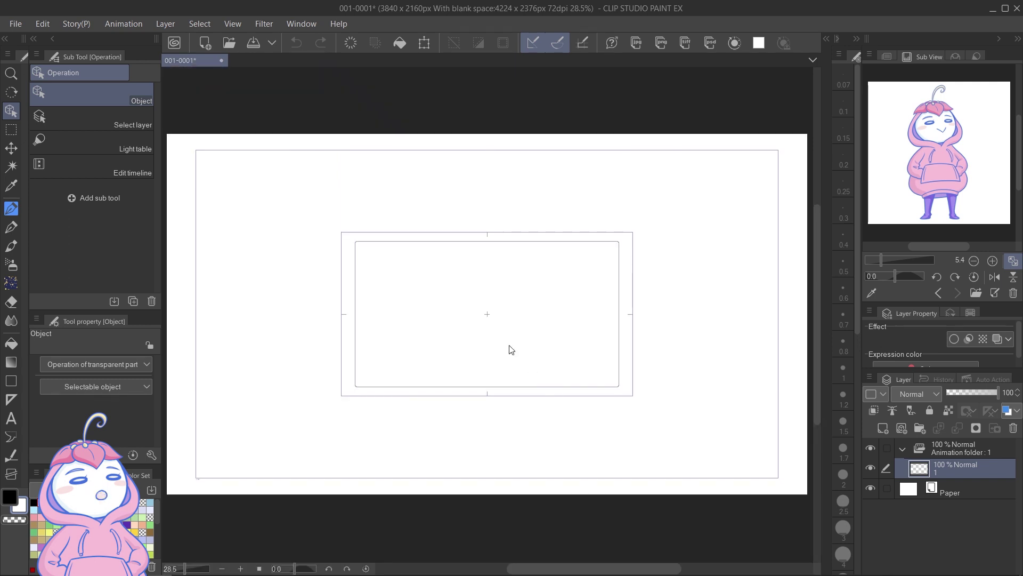
pyautogui.click(312, 24)
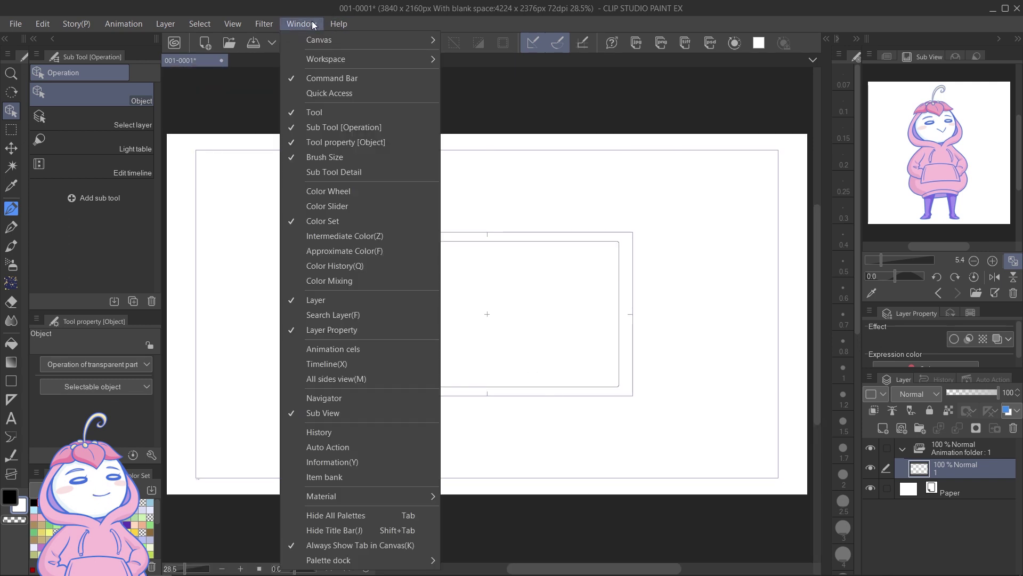
pyautogui.click(365, 363)
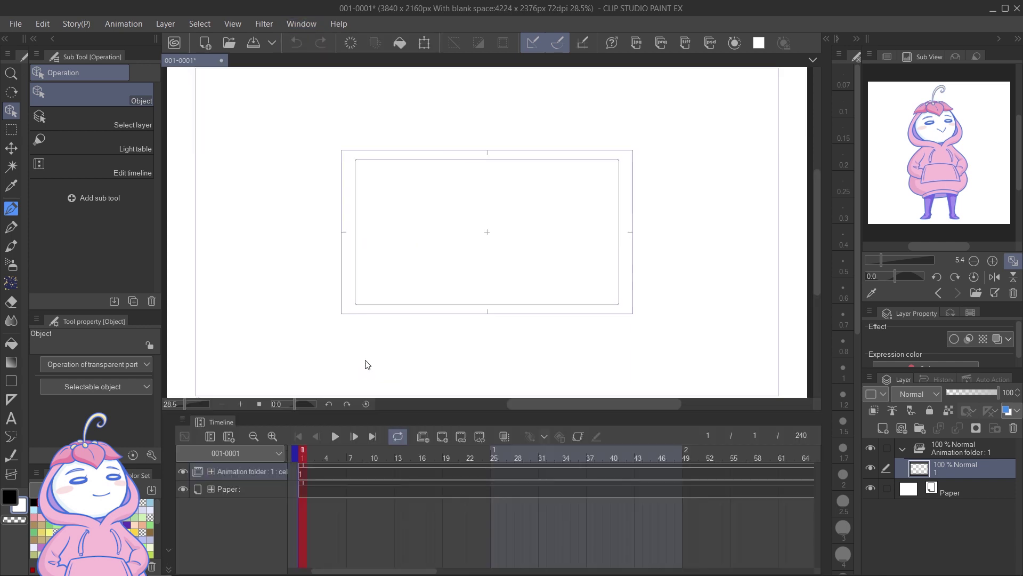
# - Try the timeline's zoom out and zoom in, play and stop the animation, and return to the first frame
pyautogui.click(254, 436)
pyautogui.click(254, 437)
pyautogui.click(272, 436)
pyautogui.click(272, 436)
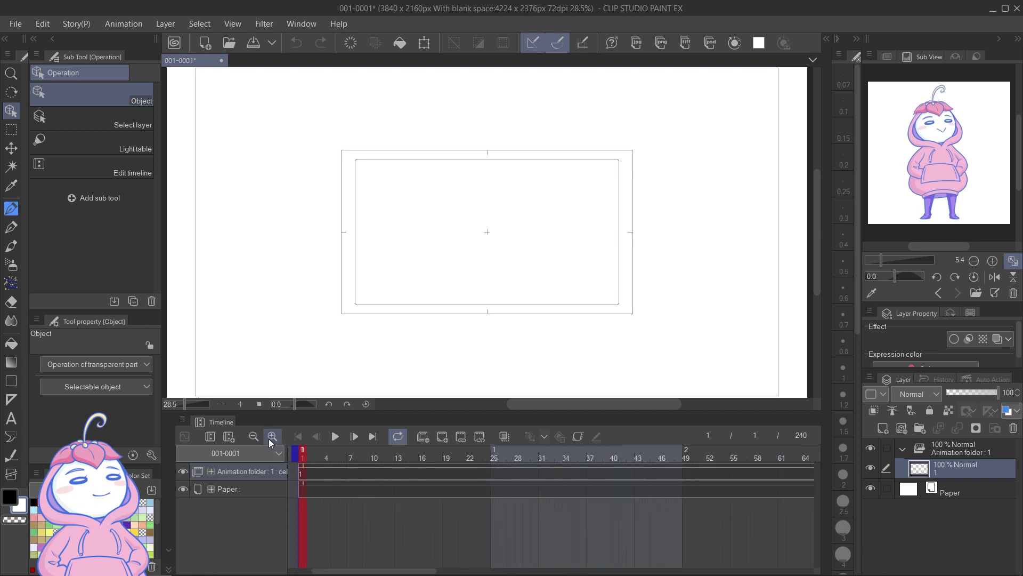
pyautogui.click(336, 436)
pyautogui.click(336, 436)
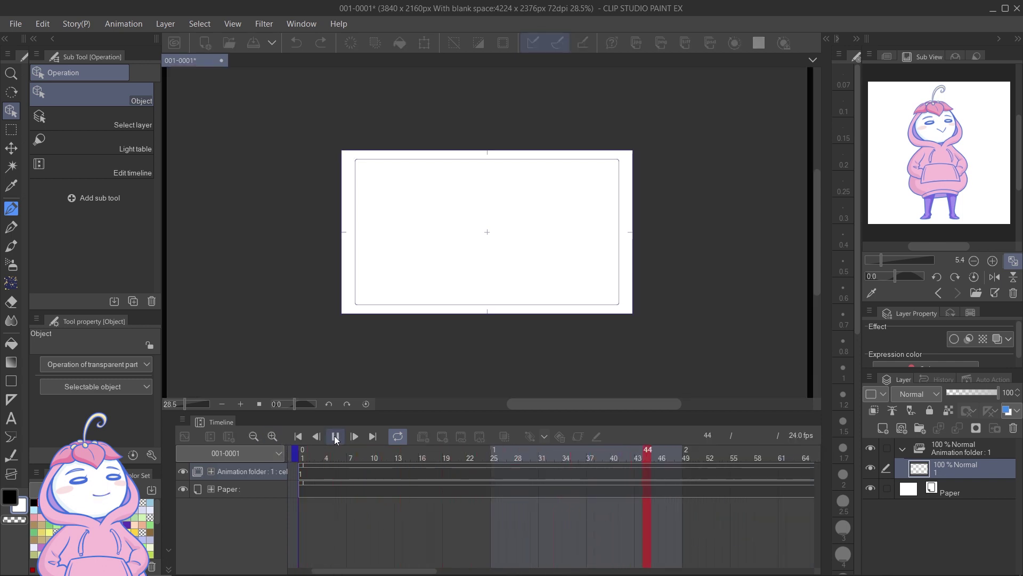
pyautogui.click(299, 436)
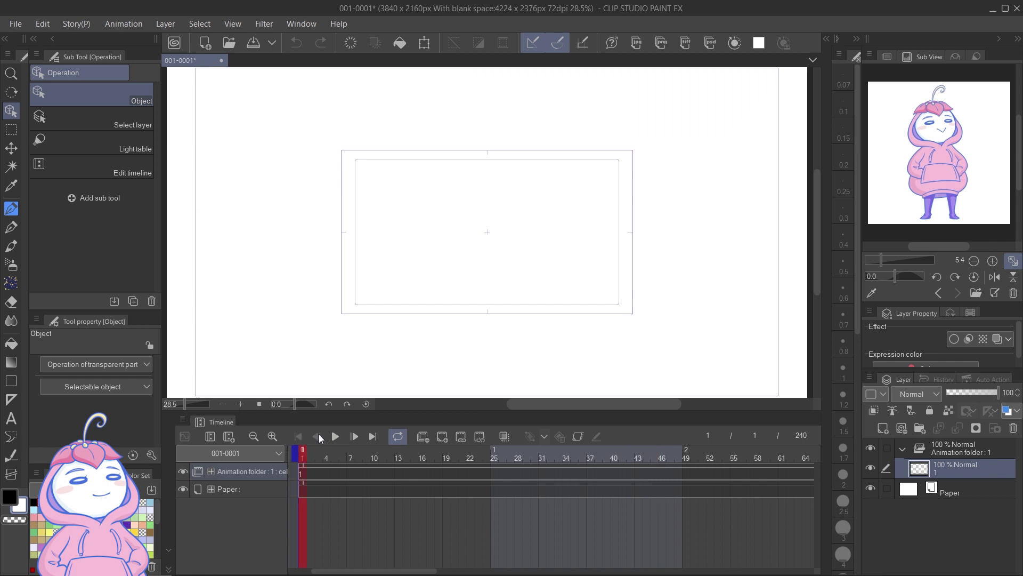
# - Step through frames, jump to the last frame and back to the first, and try the loop playback option
pyautogui.click(354, 437)
pyautogui.click(354, 437)
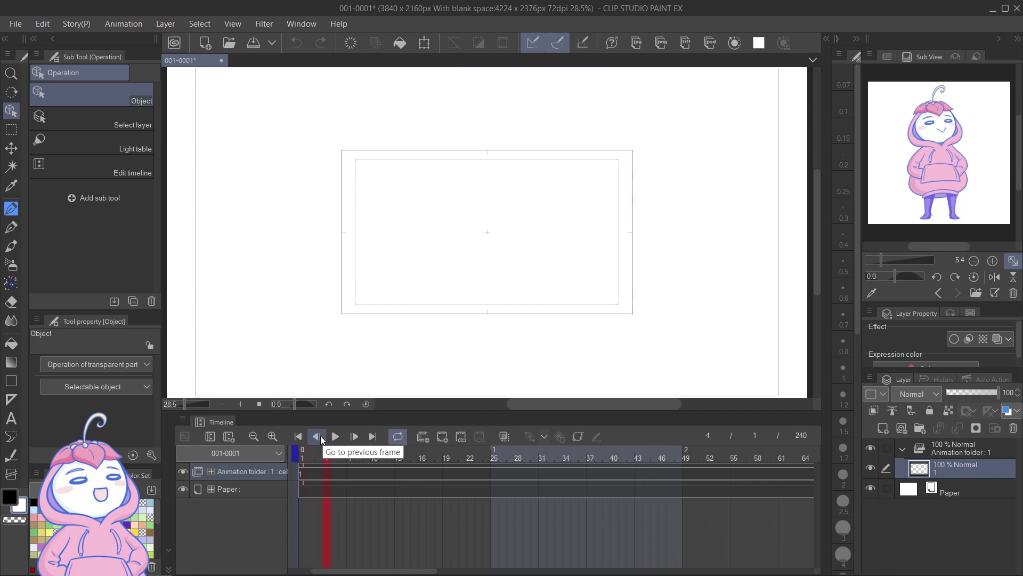
pyautogui.click(373, 436)
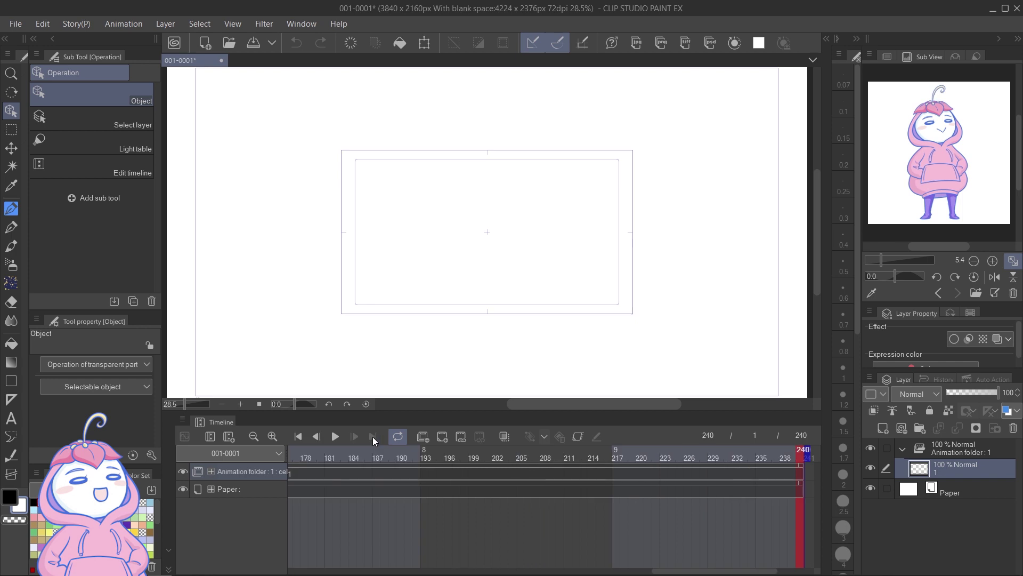
pyautogui.click(298, 436)
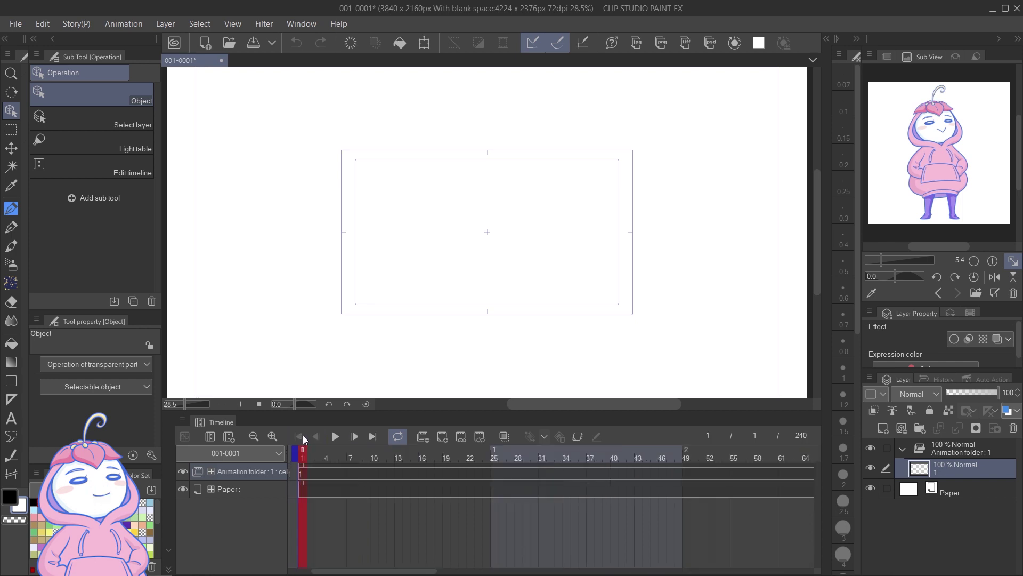
pyautogui.click(399, 437)
# - Add a new animation folder containing a new animation cel to the timeline
pyautogui.click(423, 437)
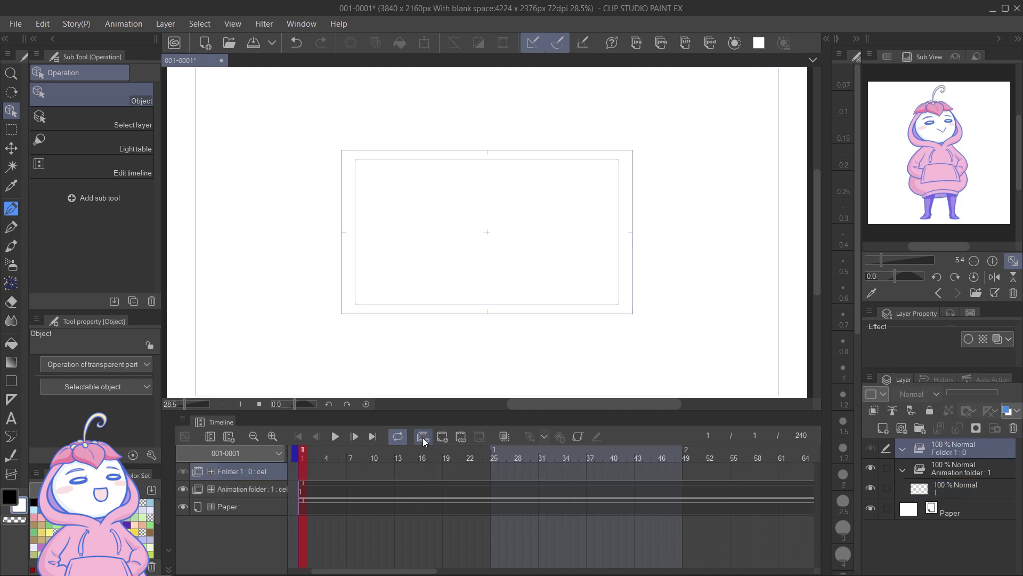
pyautogui.click(443, 436)
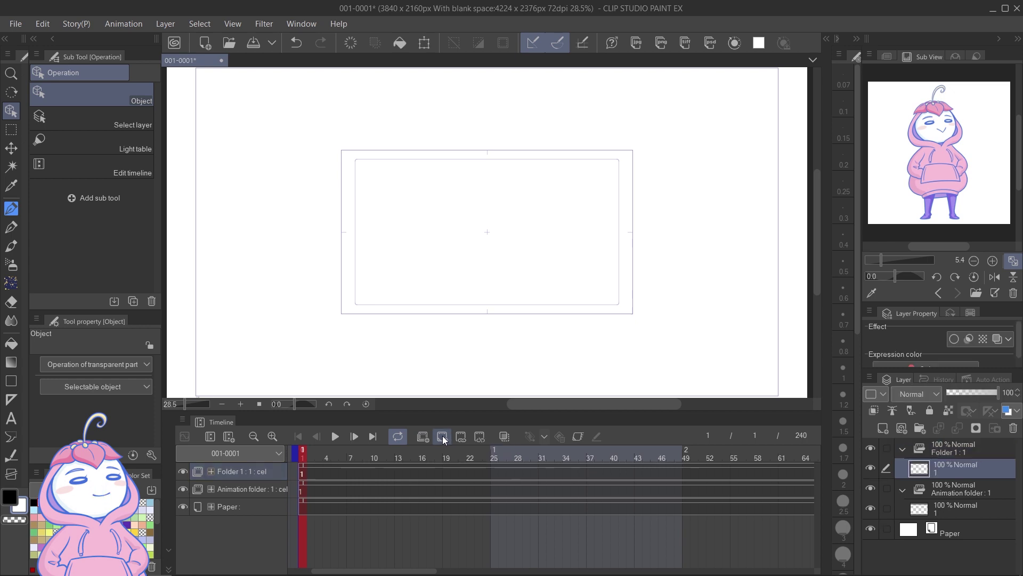
# - Try onion skin and keyframe editing on the newly added Folder 1
pyautogui.click(506, 437)
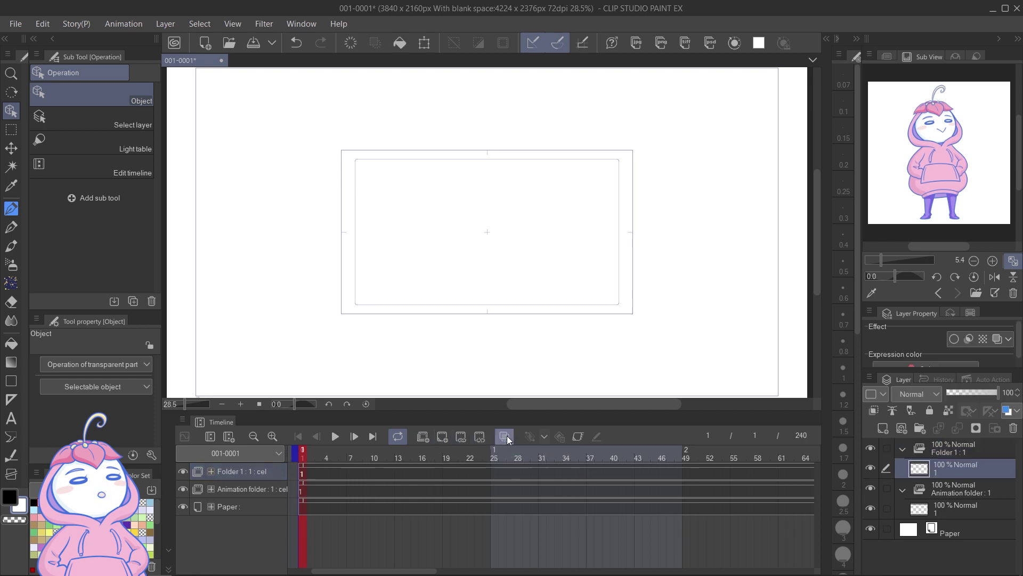
pyautogui.click(576, 437)
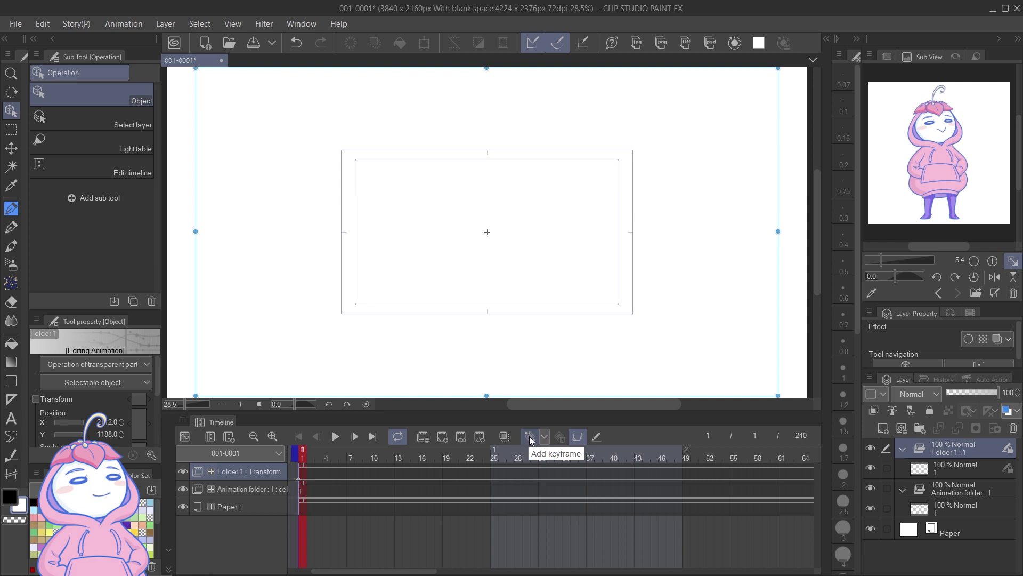
pyautogui.click(577, 437)
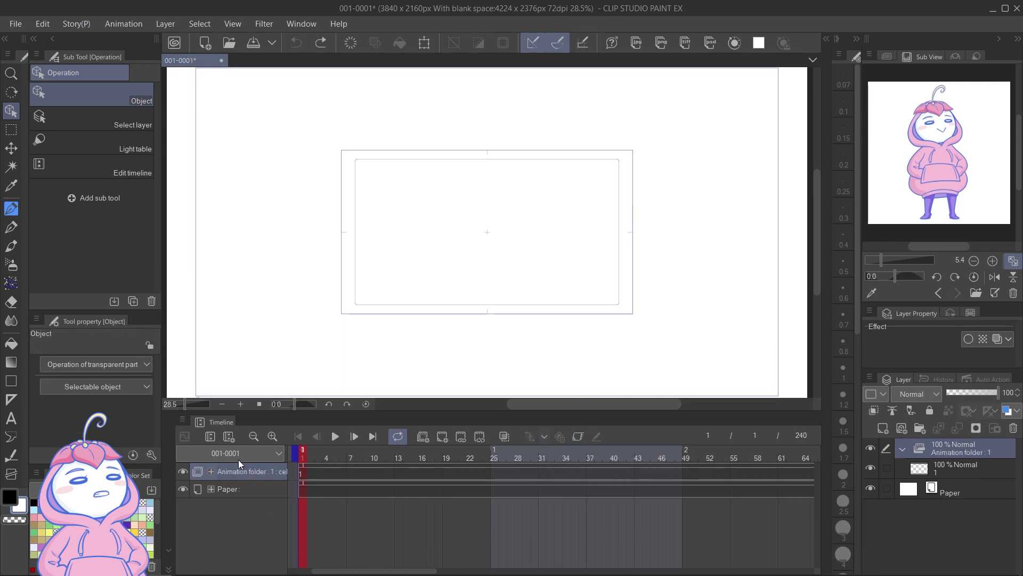
# - Review the timeline's name, start and end frame, division line, scene and shot number settings, and accept them
pyautogui.click(184, 422)
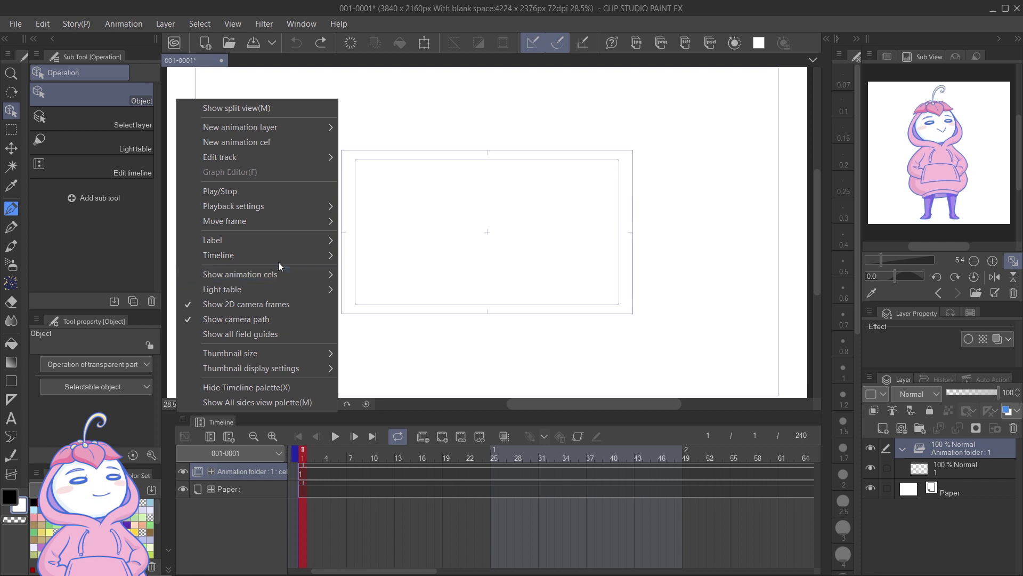
pyautogui.moveTo(283, 256)
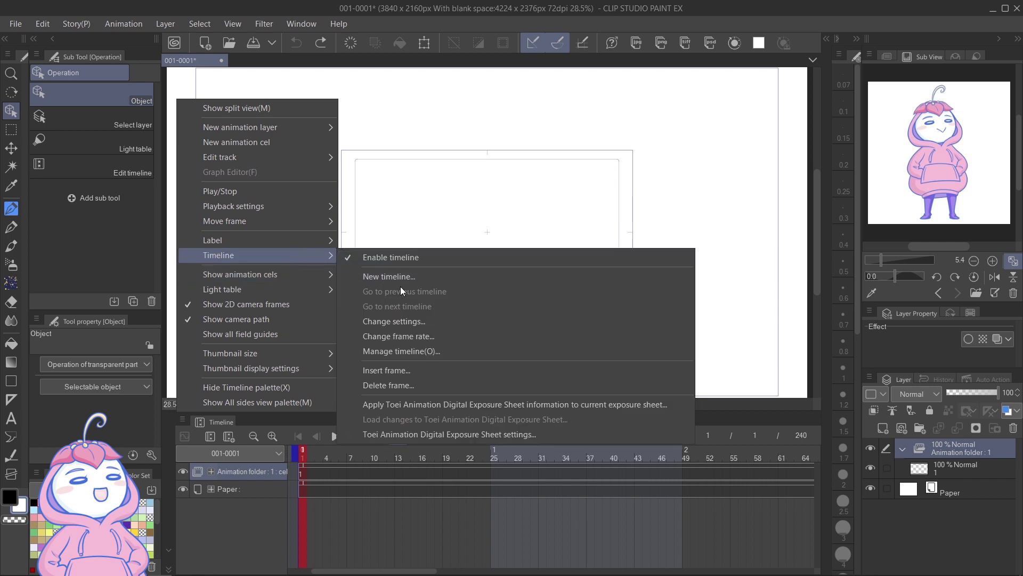
pyautogui.click(413, 321)
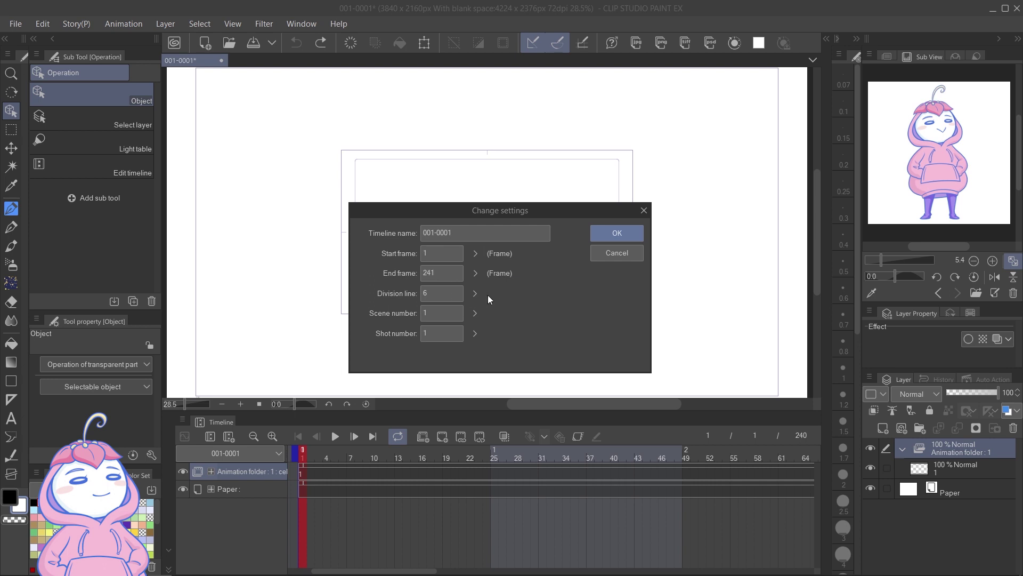
pyautogui.click(616, 232)
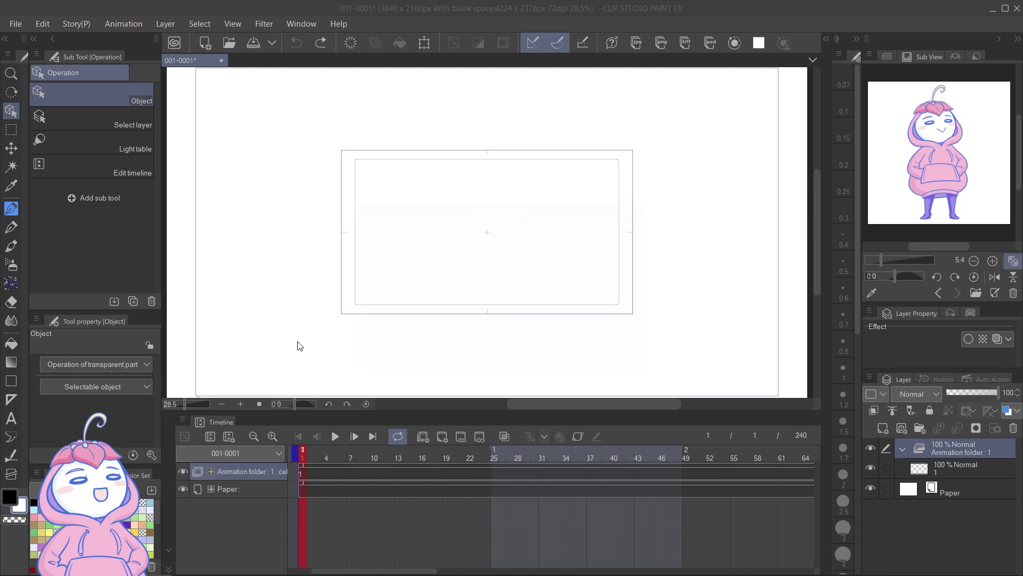
# - Review the available frame rates for the timeline and accept 24 fps
pyautogui.click(181, 419)
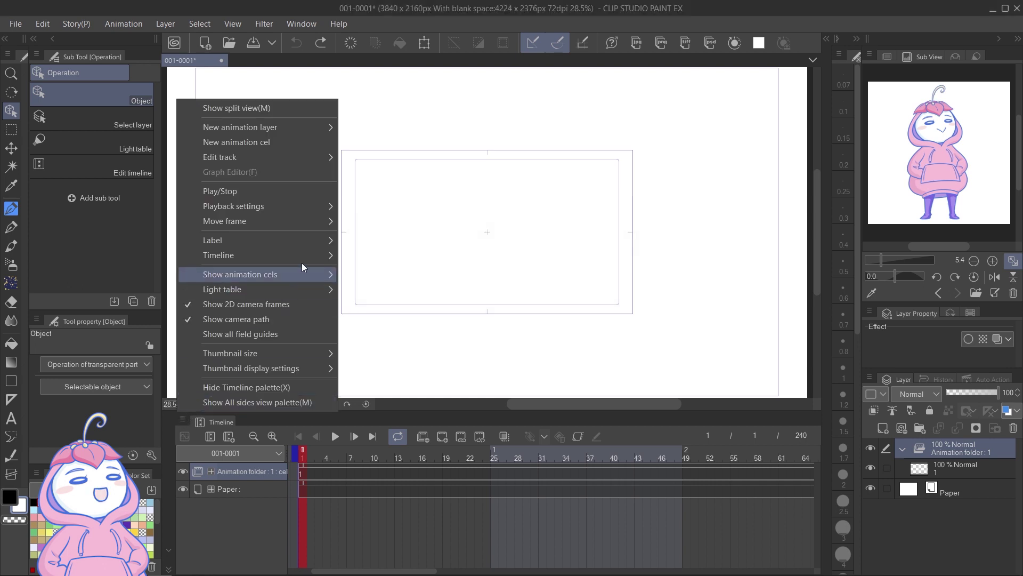
pyautogui.moveTo(315, 250)
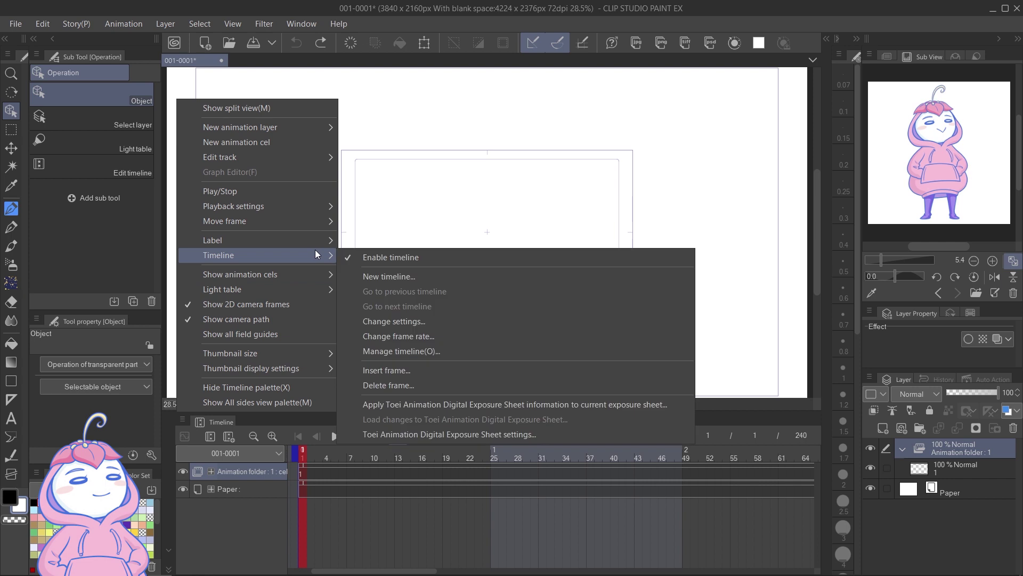
pyautogui.click(438, 336)
pyautogui.click(537, 286)
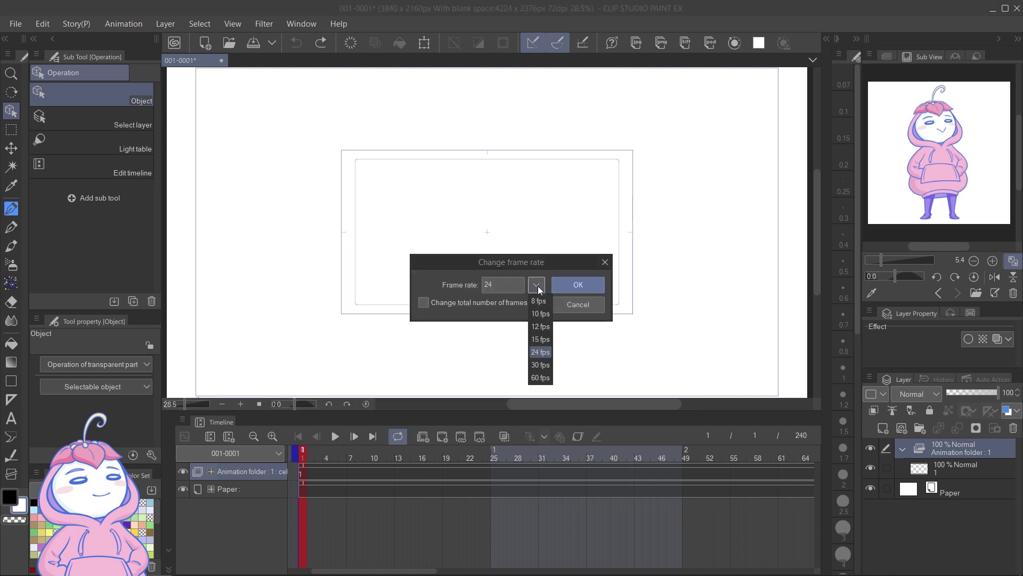
pyautogui.click(539, 285)
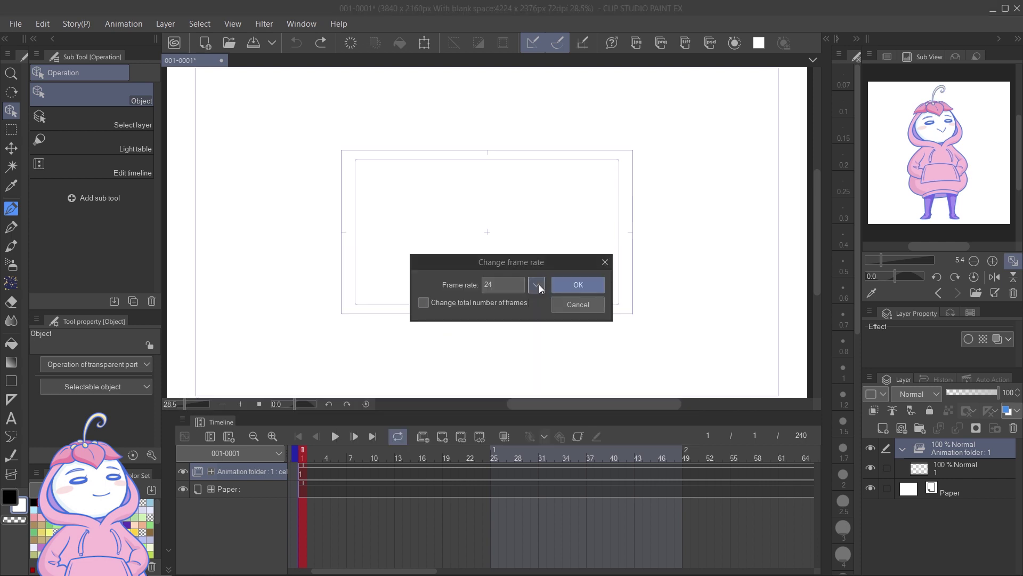
pyautogui.click(577, 286)
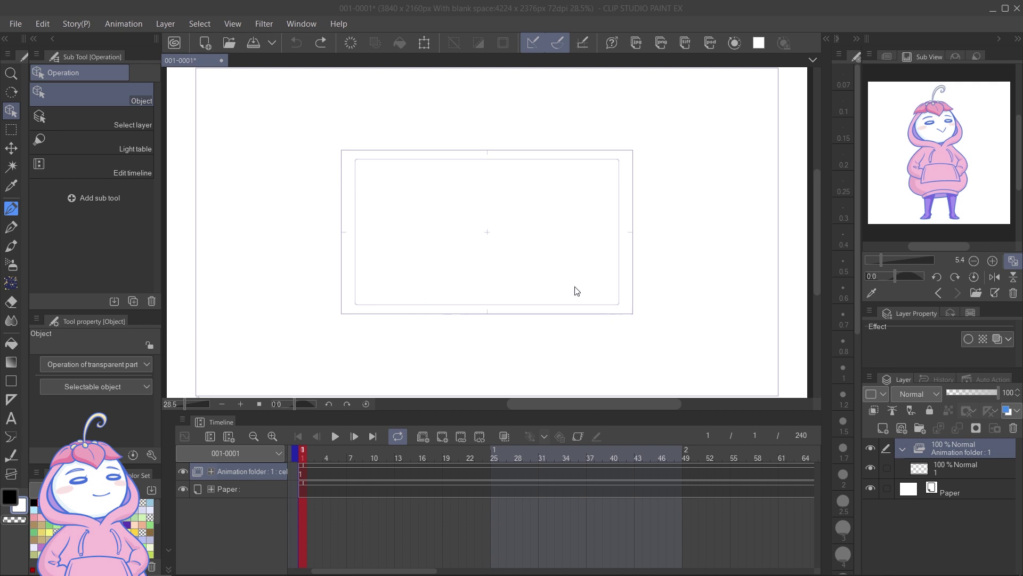
# - Try the Large and Smallest timeline thumbnail sizes, and set the thumbnail size back to None
pyautogui.click(183, 421)
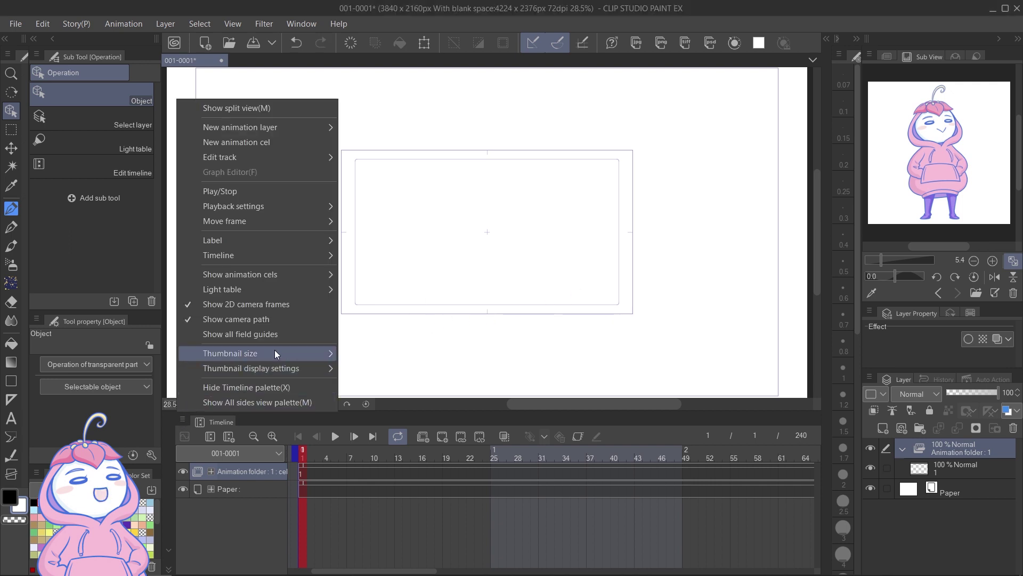
pyautogui.moveTo(276, 350)
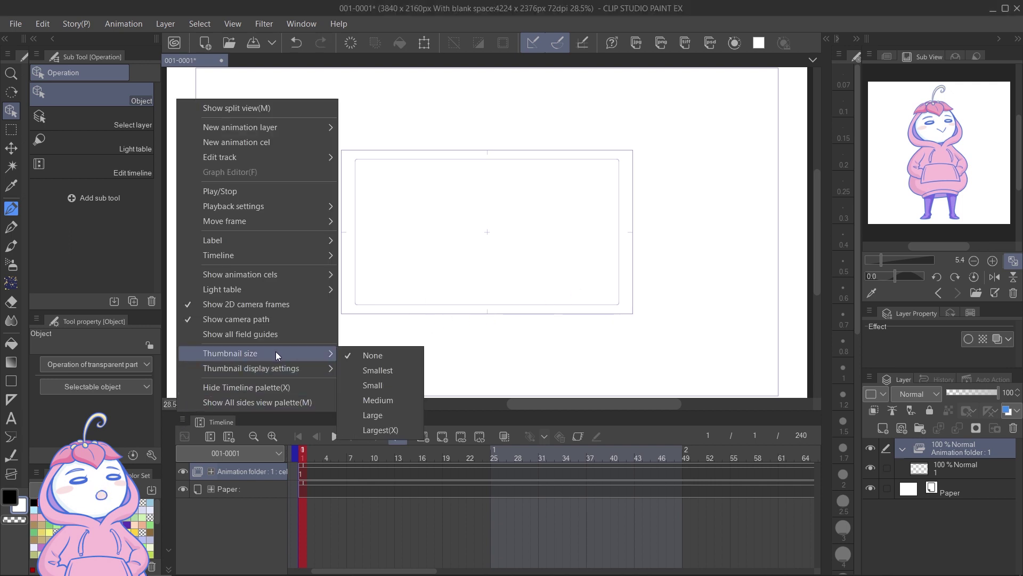
pyautogui.click(383, 417)
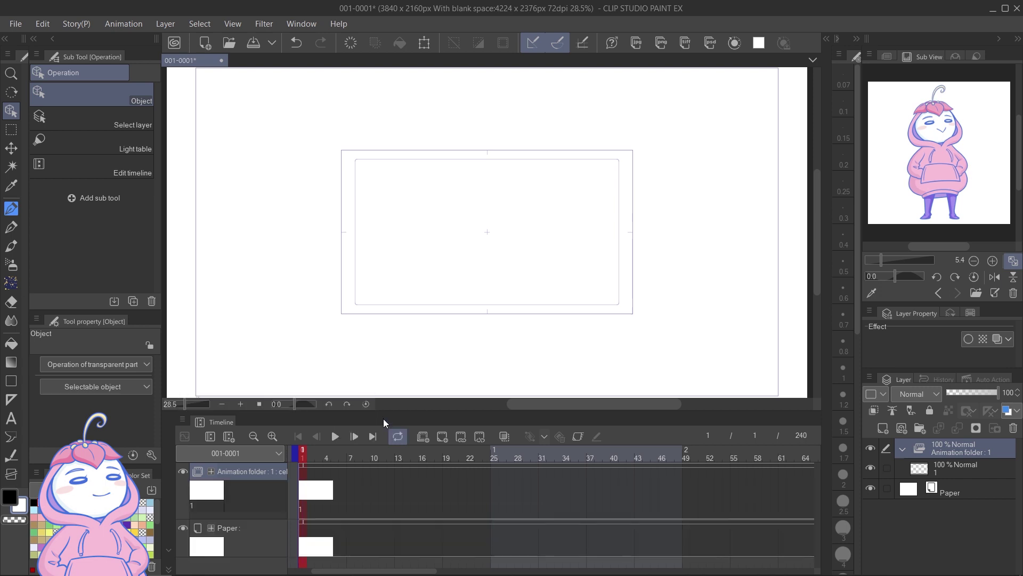
pyautogui.click(183, 420)
pyautogui.moveTo(309, 353)
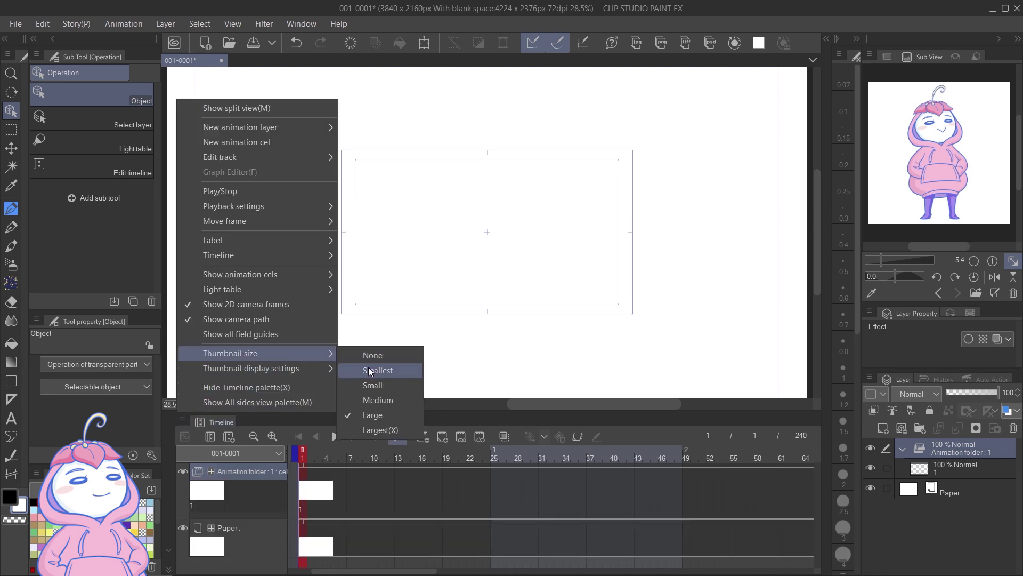
pyautogui.click(378, 372)
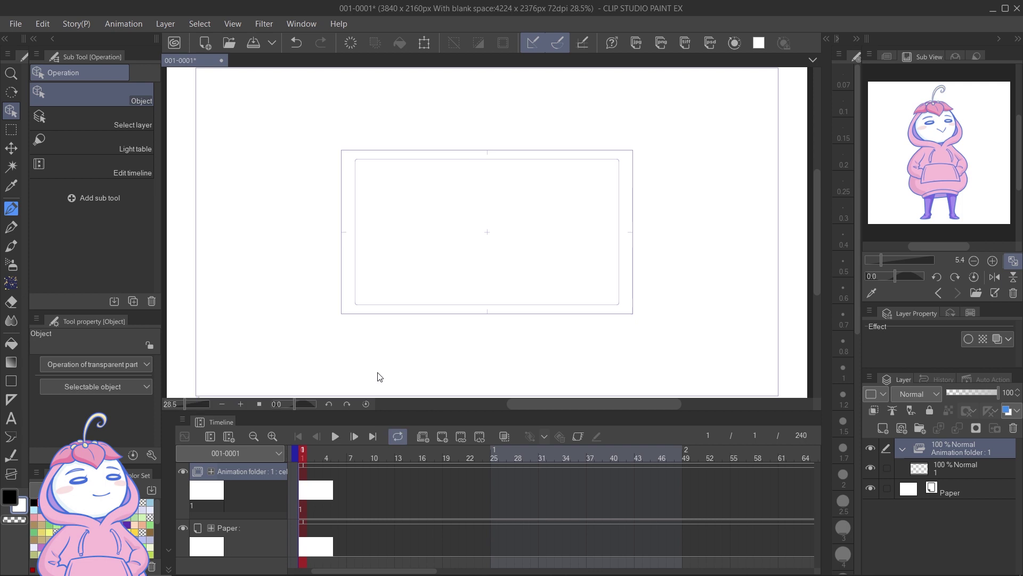
pyautogui.click(182, 420)
pyautogui.moveTo(312, 356)
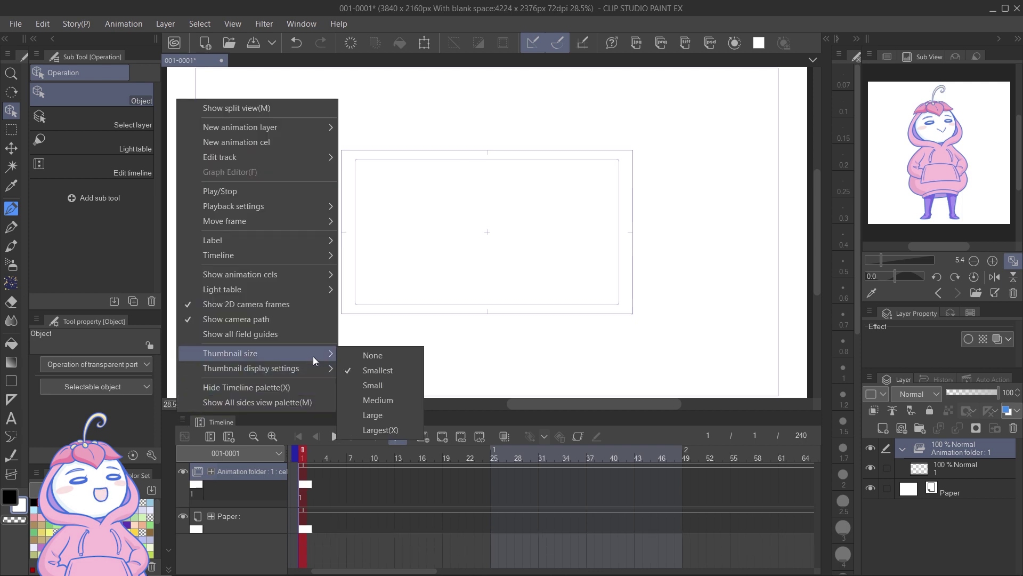
pyautogui.click(353, 356)
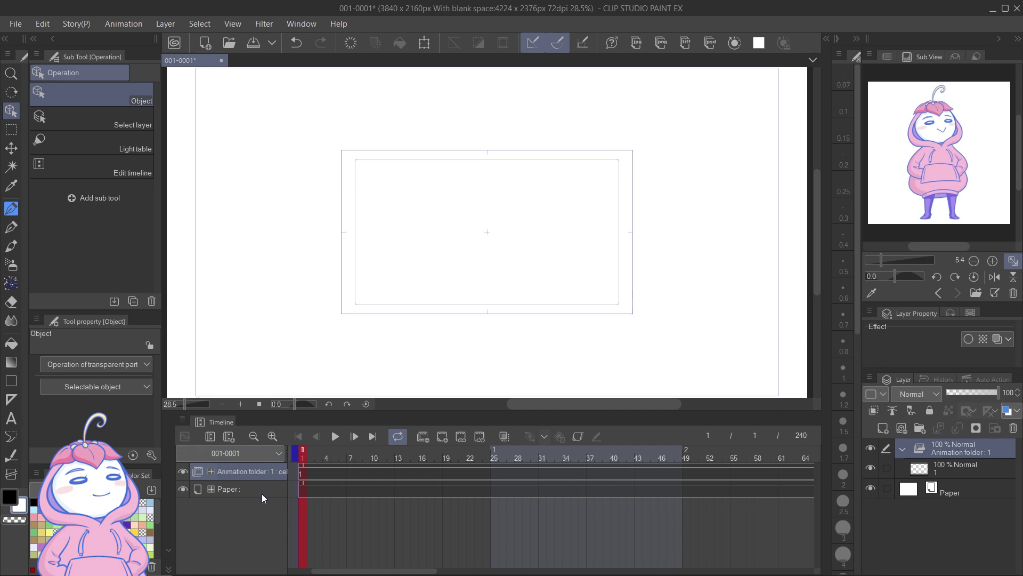
# - Look at the cel and frame options available at frame 10 of the animation folder's track
pyautogui.hotkey('ctrl', 'z')
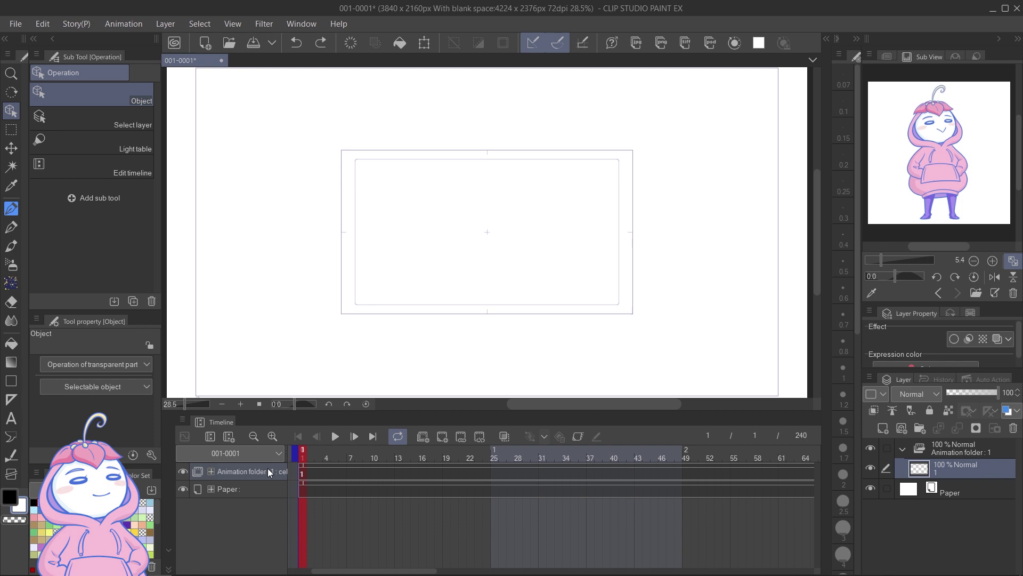
pyautogui.rightClick(375, 472)
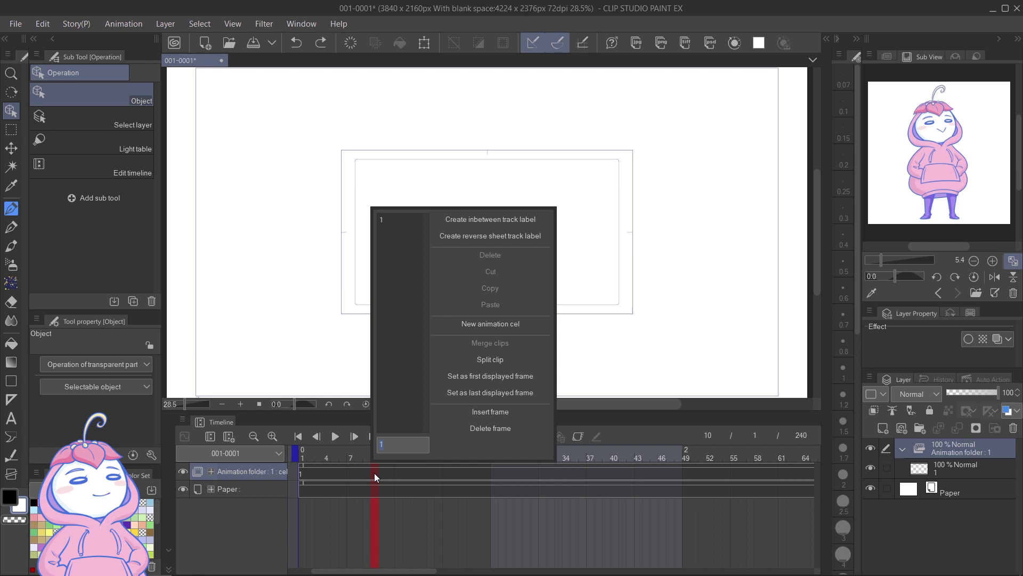
pyautogui.click(374, 473)
# - Add a regular layer folder directly above Paper, with a new raster layer inside it
pyautogui.click(255, 493)
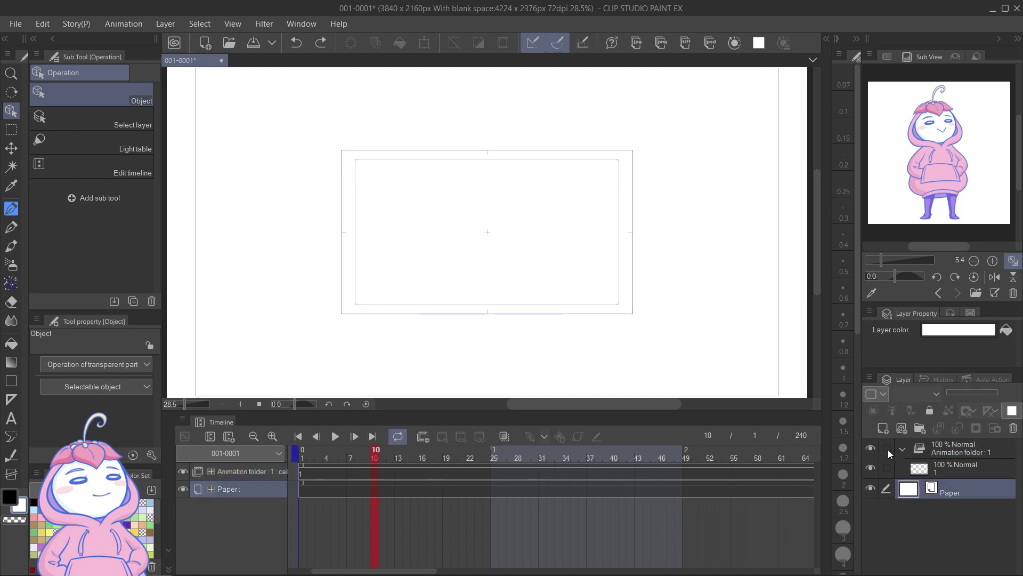
pyautogui.click(919, 428)
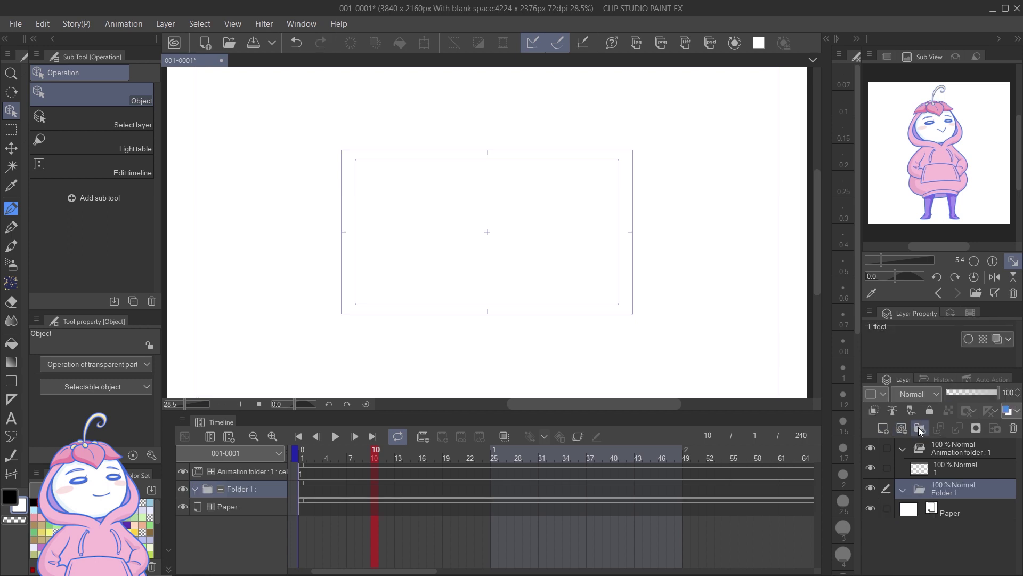
pyautogui.click(883, 428)
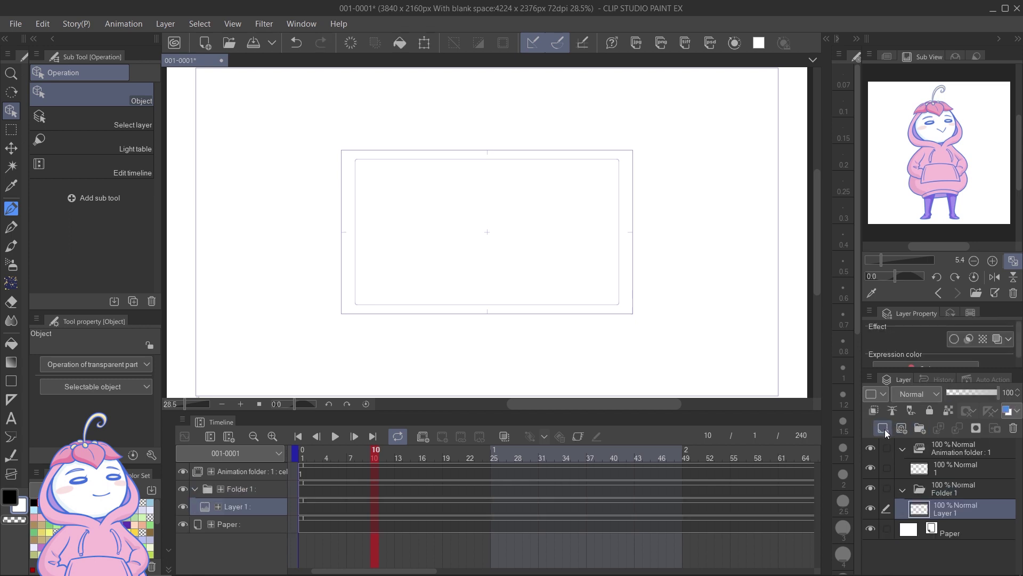
# - Compare the frame 10 options of the Layer 1 track with those of the animation folder's track
pyautogui.rightClick(373, 506)
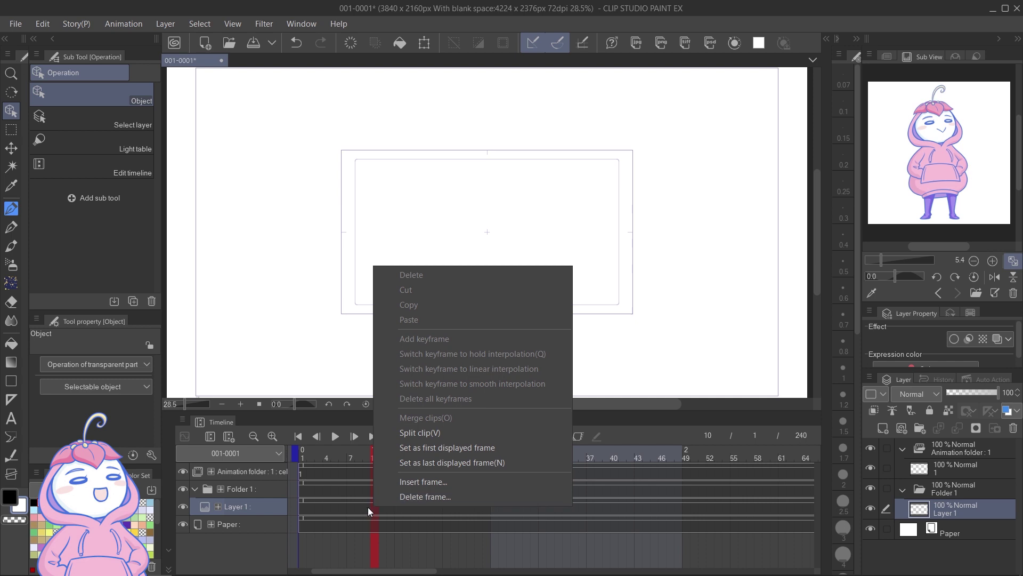
pyautogui.click(372, 503)
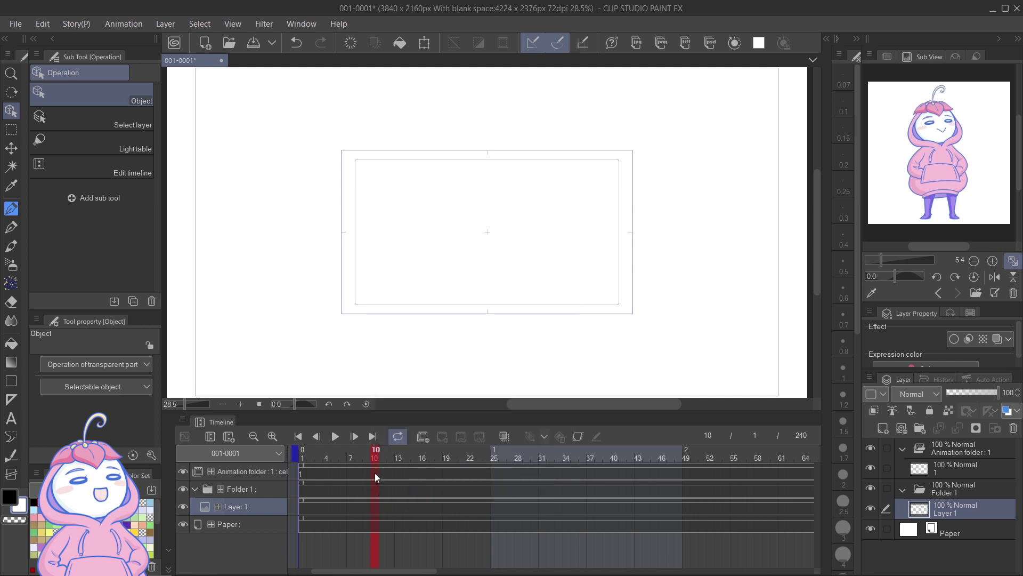
pyautogui.click(374, 472)
pyautogui.rightClick(375, 470)
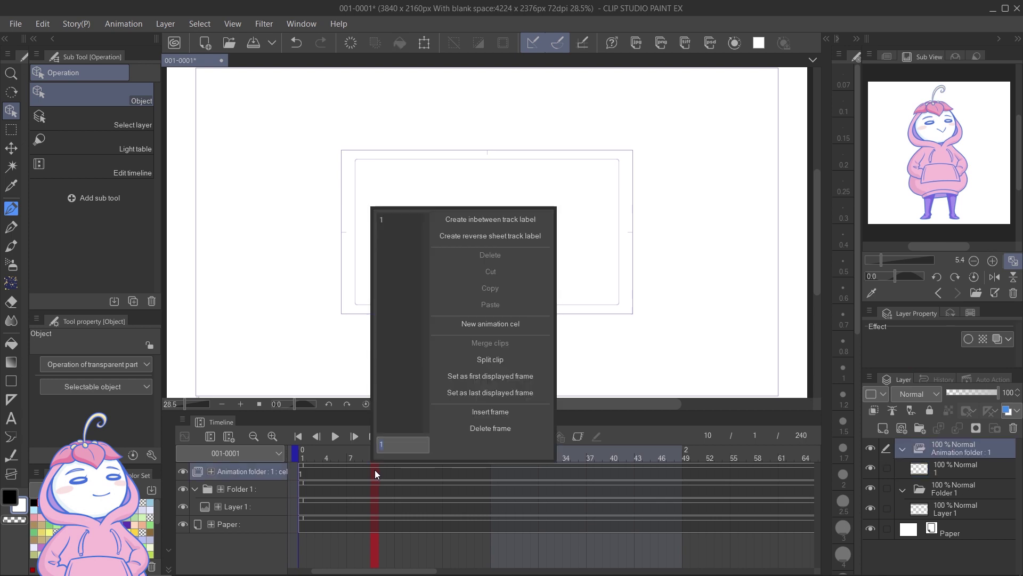
pyautogui.click(374, 471)
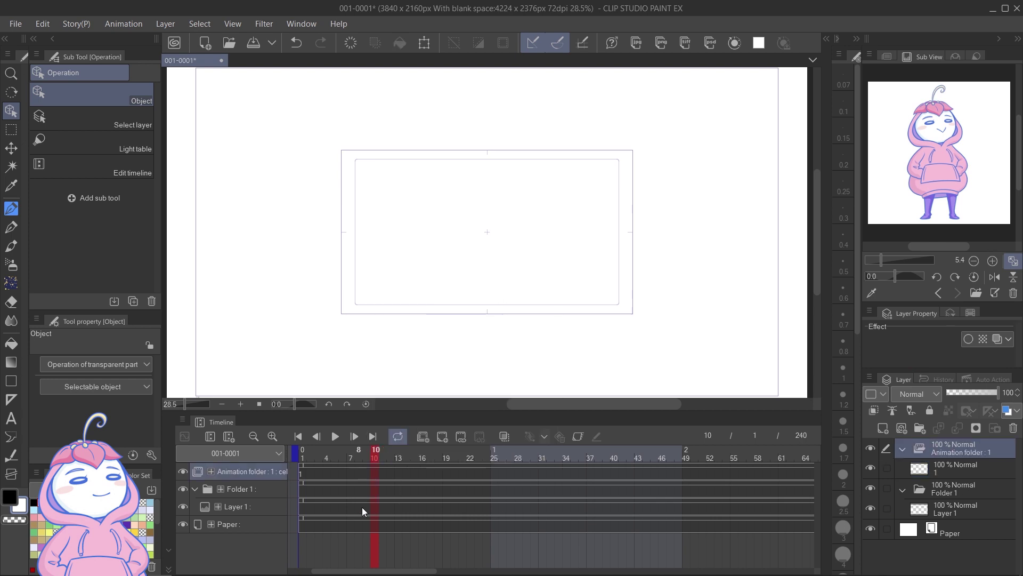
# - Draw a black circle in the middle of the canvas on cel 1 at frame 1, using the pencil
pyautogui.press('p')
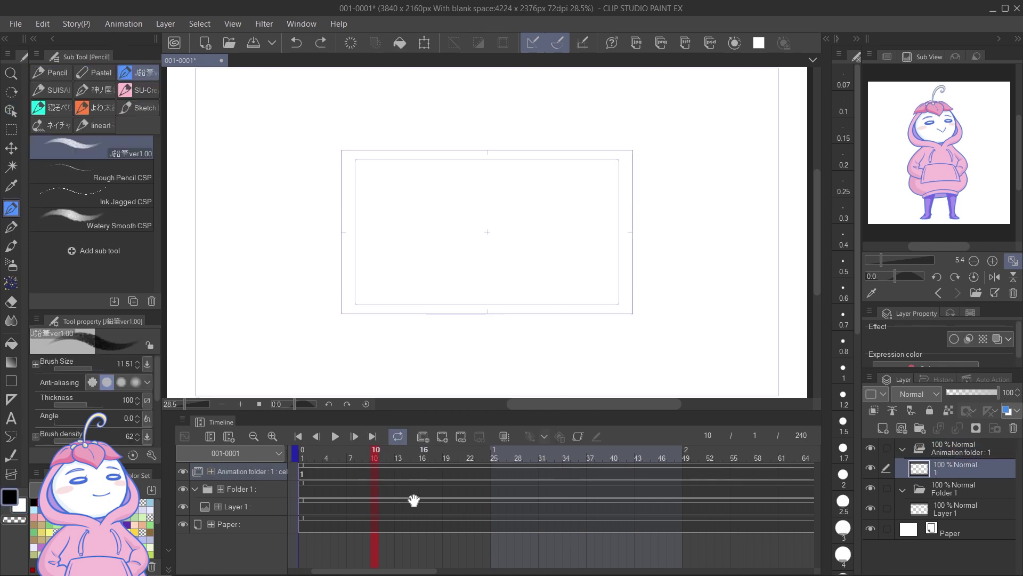
pyautogui.click(302, 472)
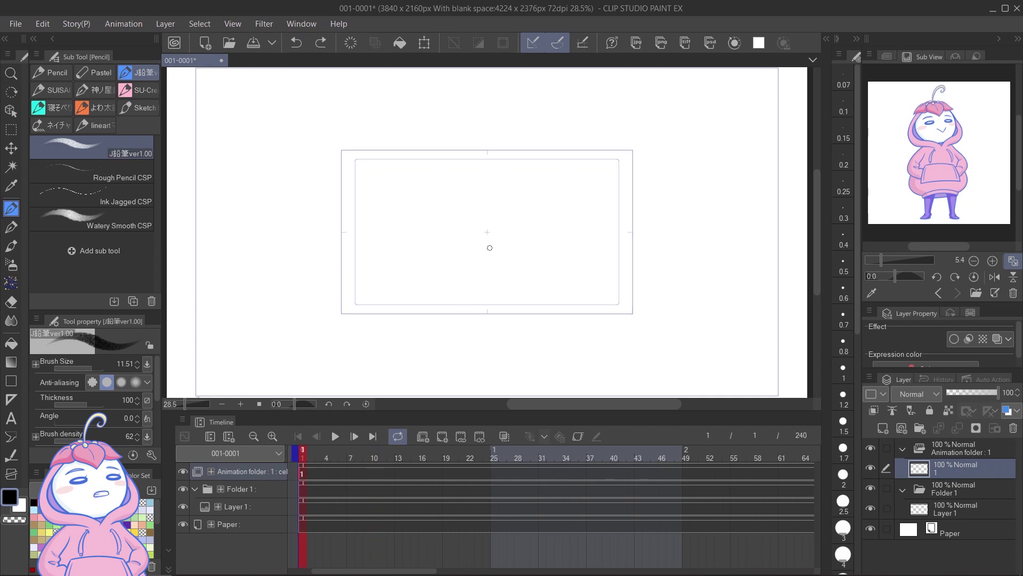
pyautogui.moveTo(491, 206)
pyautogui.mouseDown()
pyautogui.moveTo(472, 212)
pyautogui.moveTo(489, 252)
pyautogui.moveTo(497, 207)
pyautogui.mouseUp()
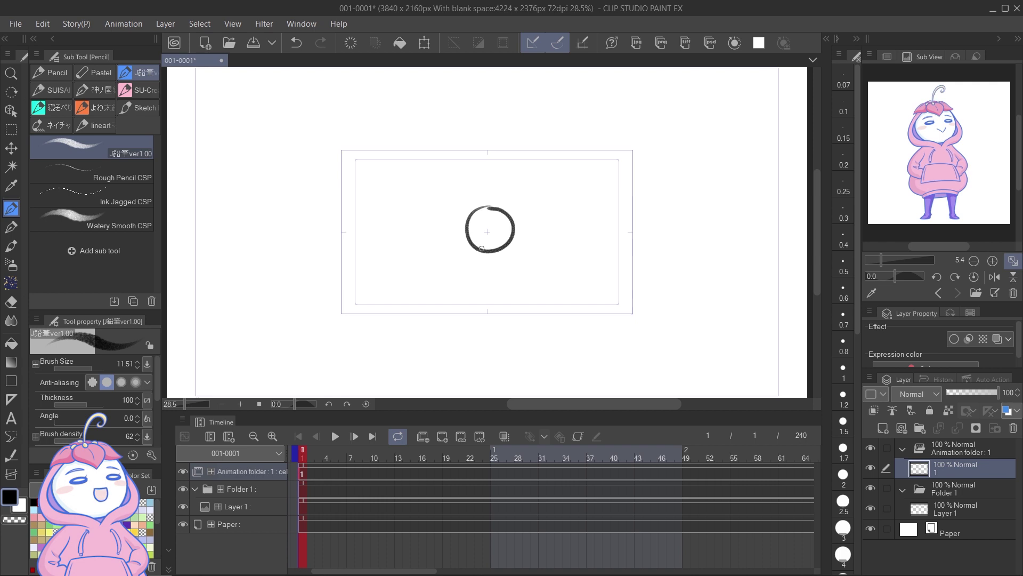
pyautogui.click(397, 436)
# - Draw a pink circle to the right of the black one on Layer 1
pyautogui.click(303, 507)
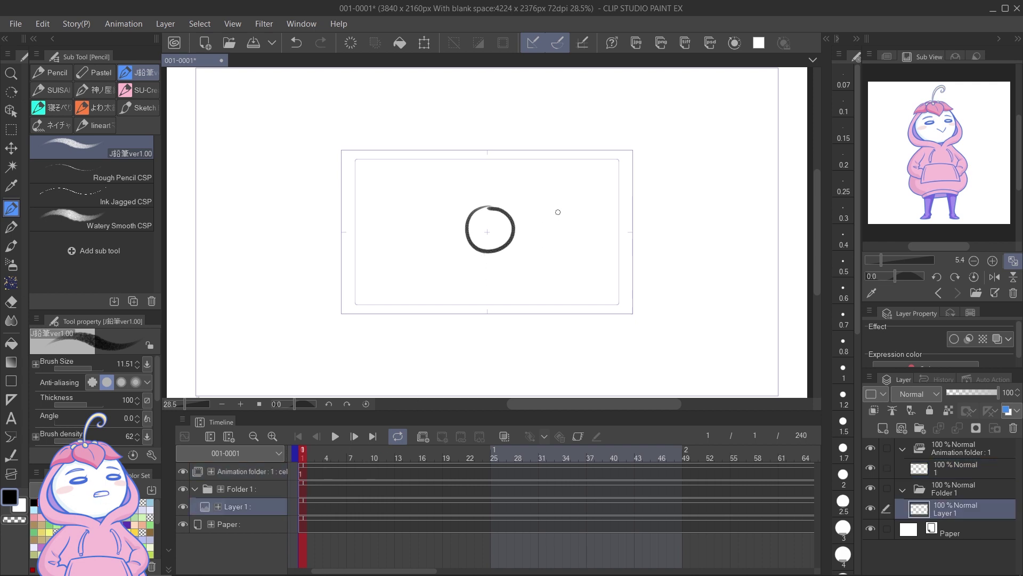
pyautogui.click(91, 517)
pyautogui.moveTo(556, 209)
pyautogui.mouseDown()
pyautogui.moveTo(537, 241)
pyautogui.moveTo(574, 243)
pyautogui.moveTo(562, 210)
pyautogui.mouseUp()
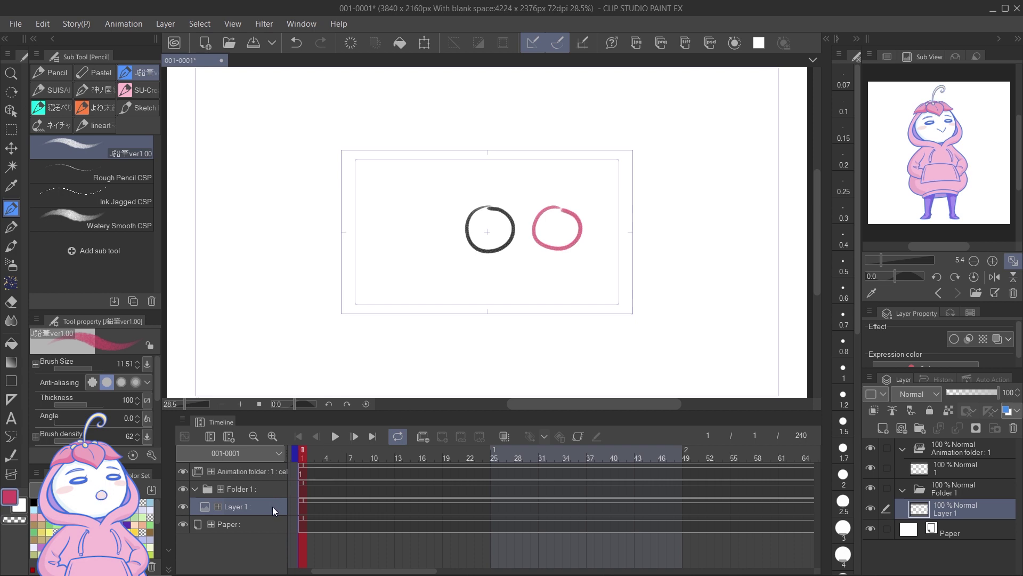
# - Move Layer 1 into the animation folder, assign it to frame 4, and check the switch between frames 3 and 4
pyautogui.moveTo(956, 505); pyautogui.dragTo(963, 462)
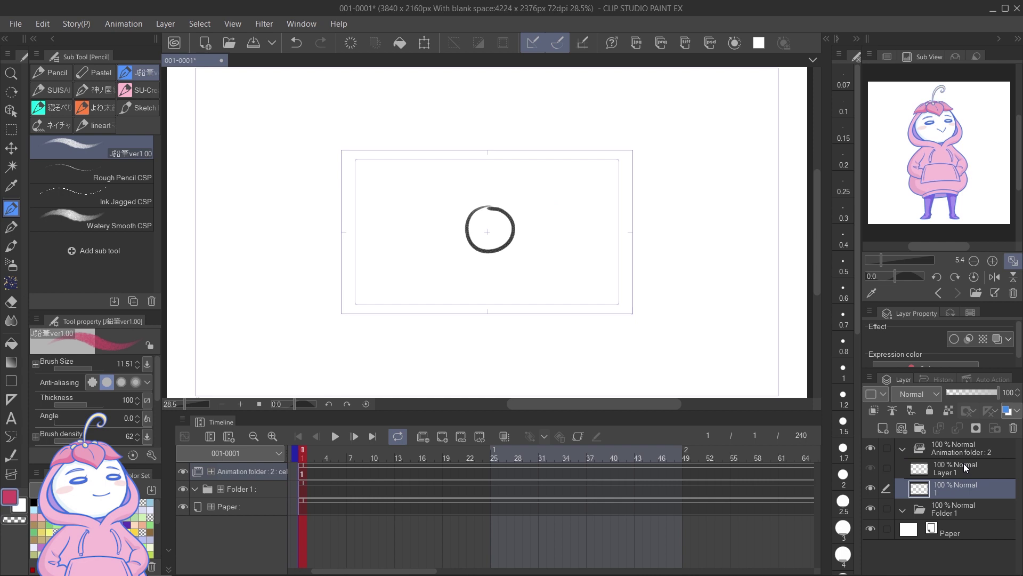
pyautogui.click(326, 471)
pyautogui.rightClick(326, 471)
pyautogui.click(369, 232)
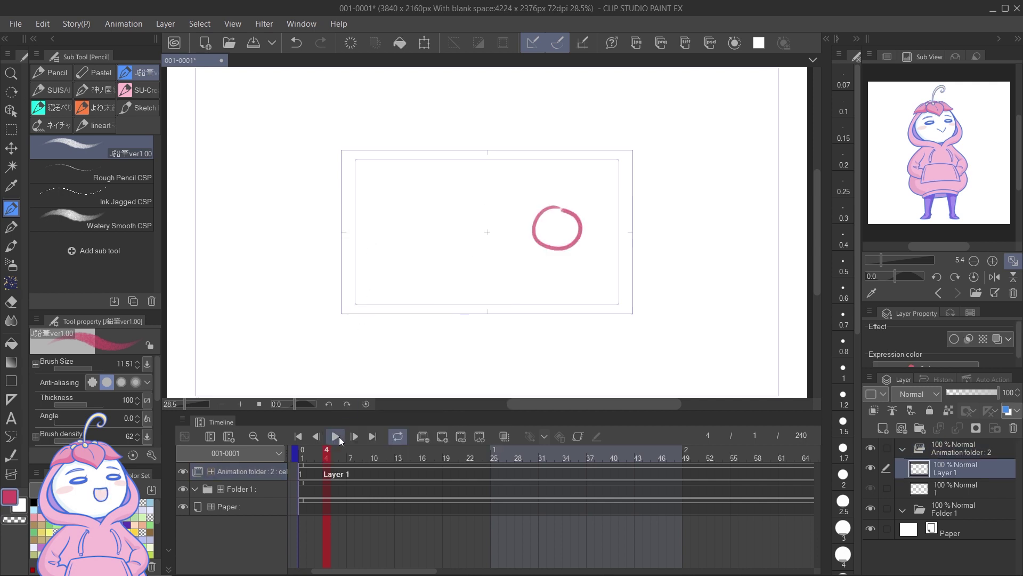
pyautogui.moveTo(312, 458)
pyautogui.mouseDown()
pyautogui.moveTo(296, 457)
pyautogui.moveTo(343, 454)
pyautogui.moveTo(309, 453)
pyautogui.mouseUp()
pyautogui.click(311, 457)
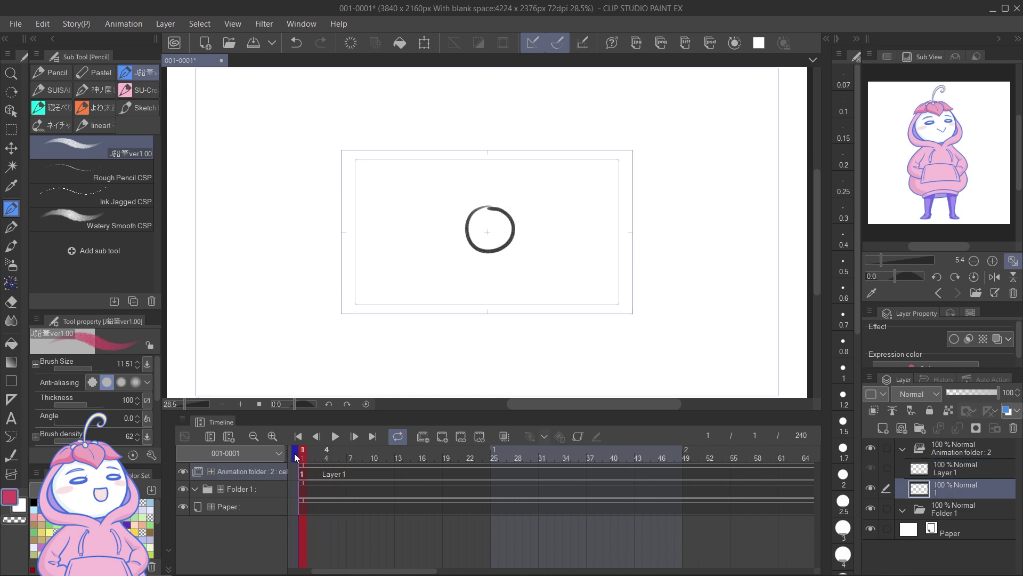
pyautogui.click(327, 458)
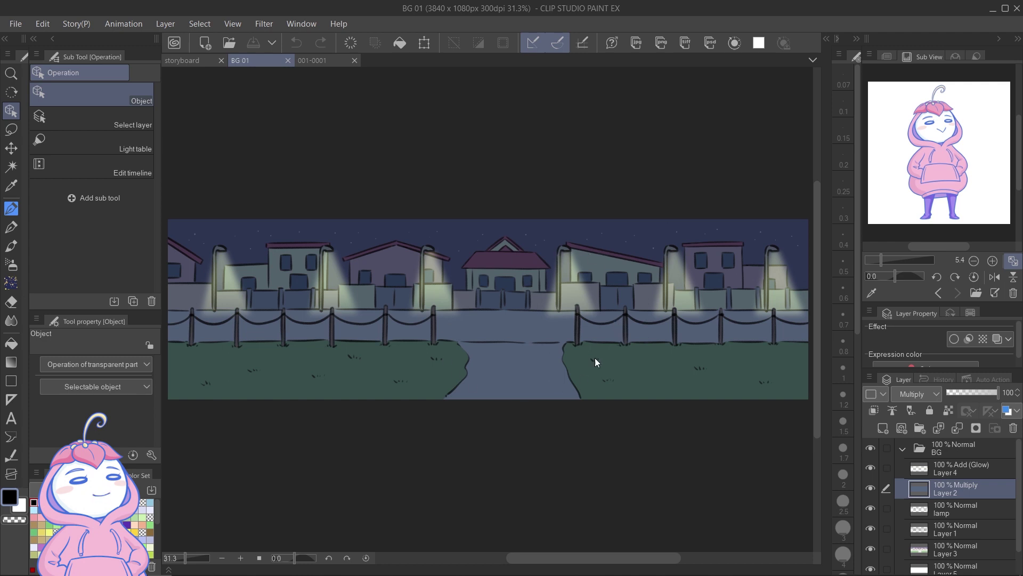
# - Copy the BG folder from the BG 01 file and paste it into the 001-0001 animation file
pyautogui.click(948, 450)
pyautogui.hotkey('ctrl', 'c')
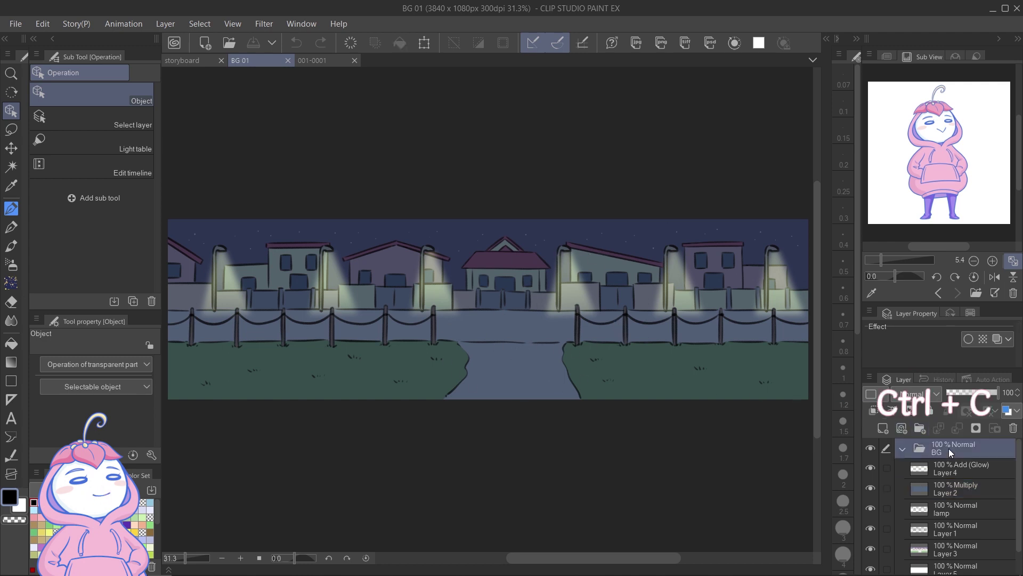
pyautogui.click(336, 61)
pyautogui.hotkey('ctrl', 'v')
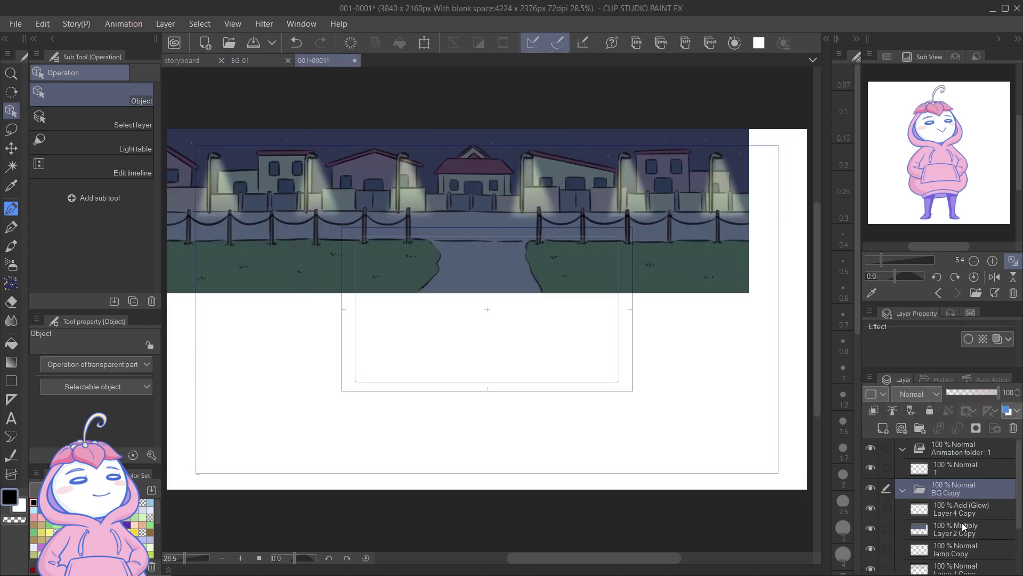
# - Move the pasted BG Copy folder so the street background fills the inner camera frame and sits centred on it
pyautogui.hotkey('ctrl', 't')
pyautogui.scroll(5, 606, 267)
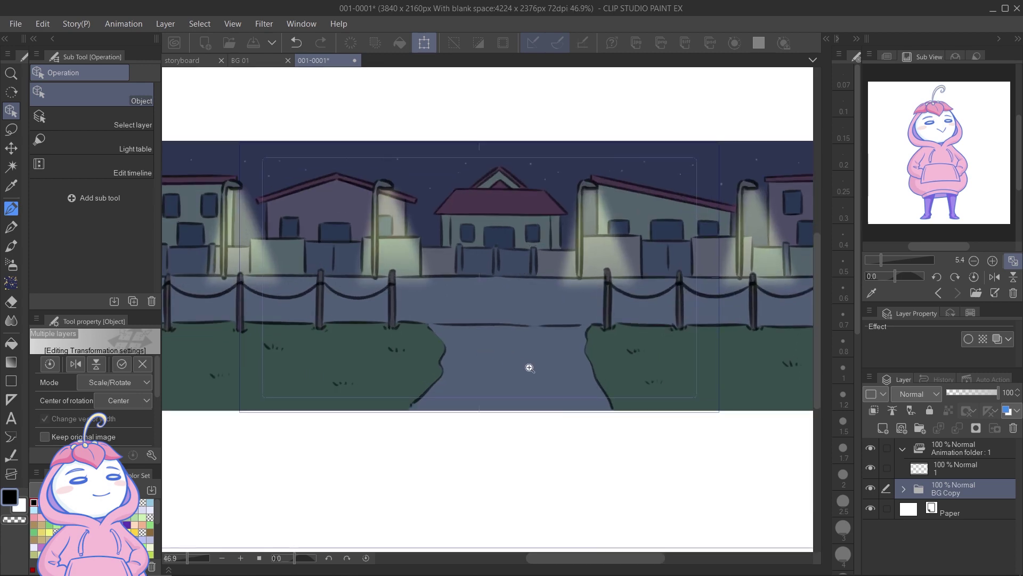
pyautogui.scroll(-5, 606, 244)
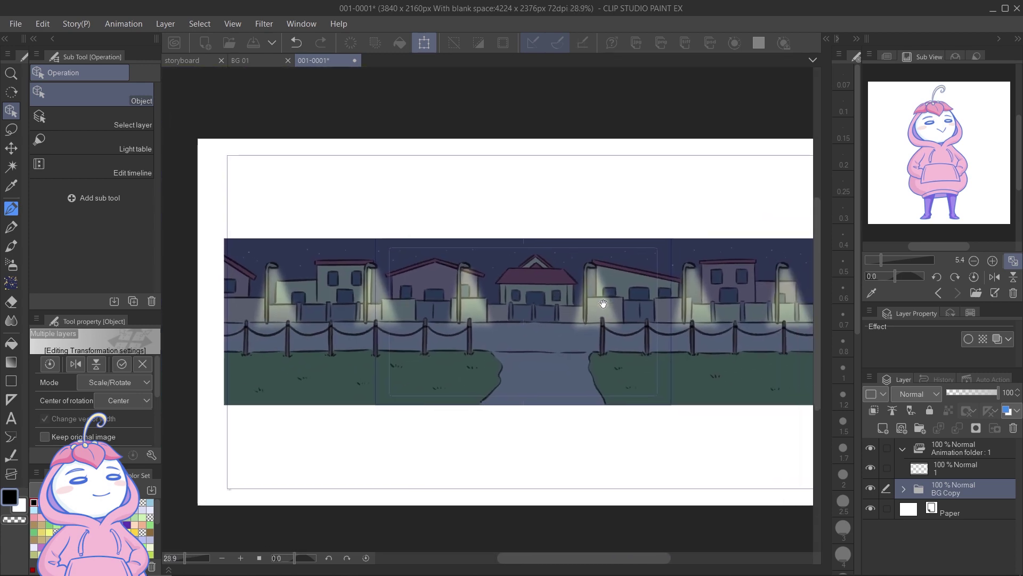
pyautogui.press('Return')
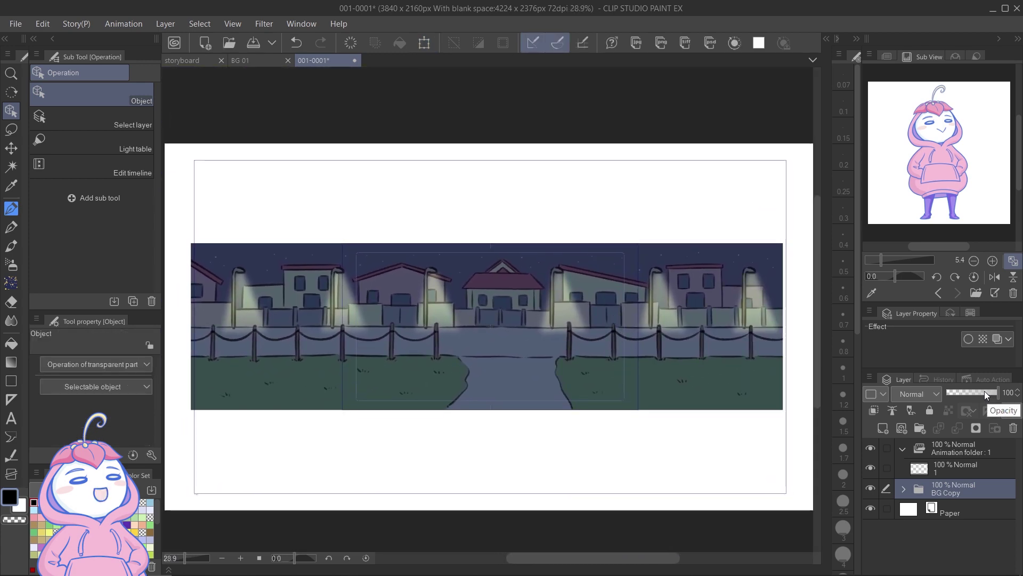
# - Lower the BG Copy folder's opacity to 32% and lock the folder
pyautogui.click(968, 392)
pyautogui.moveTo(967, 392); pyautogui.dragTo(964, 399)
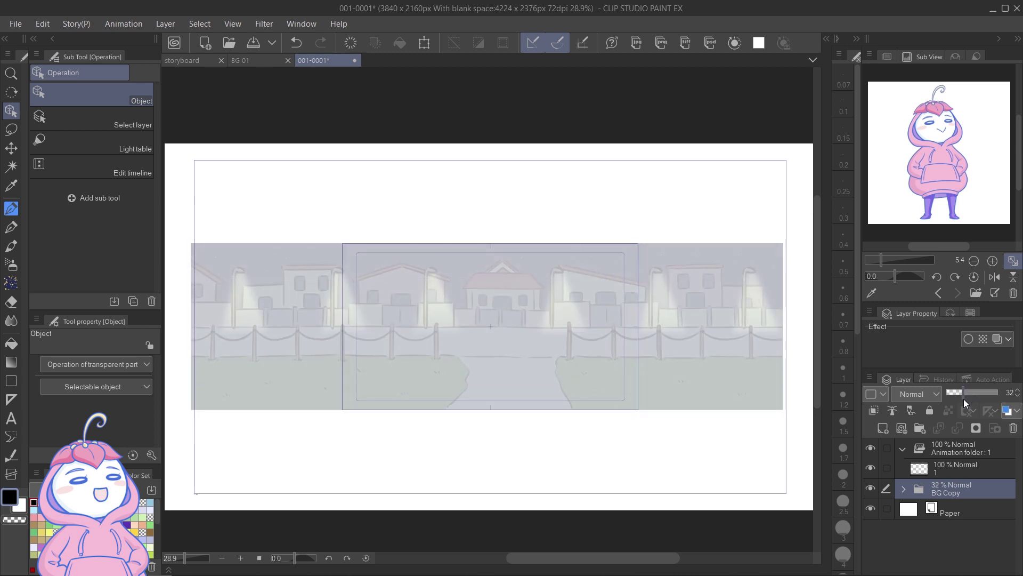
pyautogui.click(930, 410)
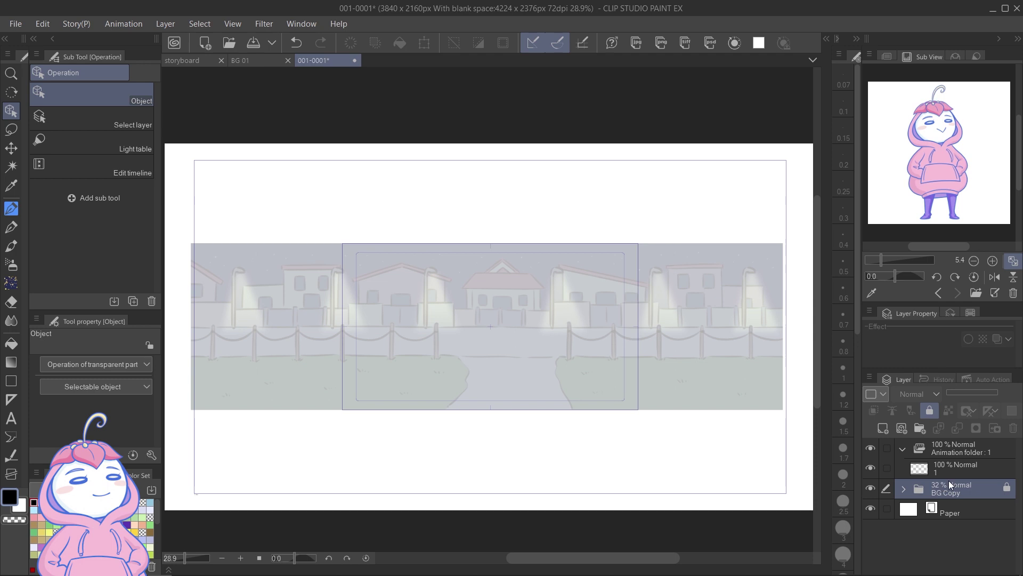
# - Copy the line art of panel 1 from the storyboard file's Layer 1 and paste it into the 001-0001 file
pyautogui.click(202, 60)
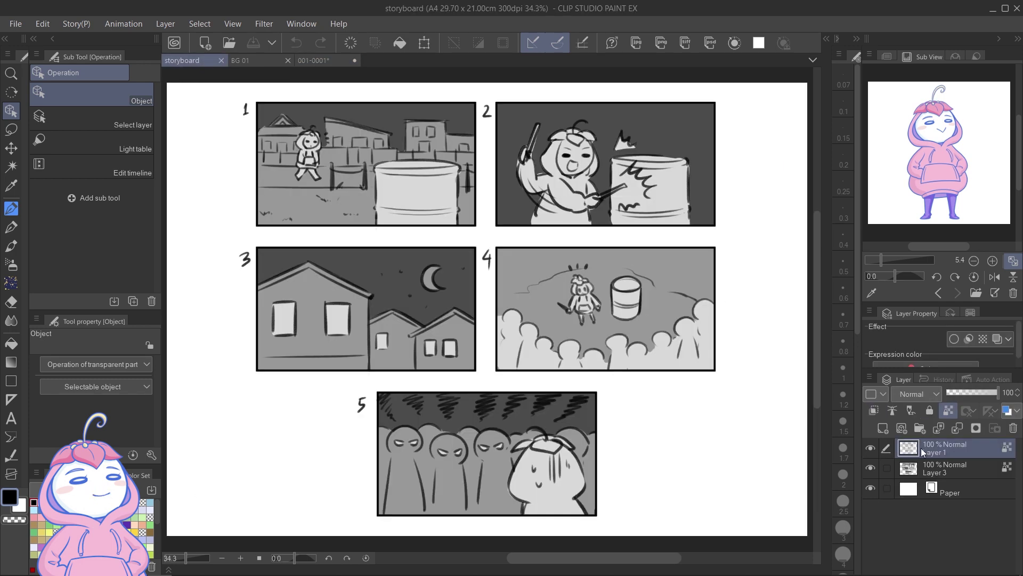
pyautogui.press('m')
pyautogui.moveTo(254, 96); pyautogui.dragTo(480, 231)
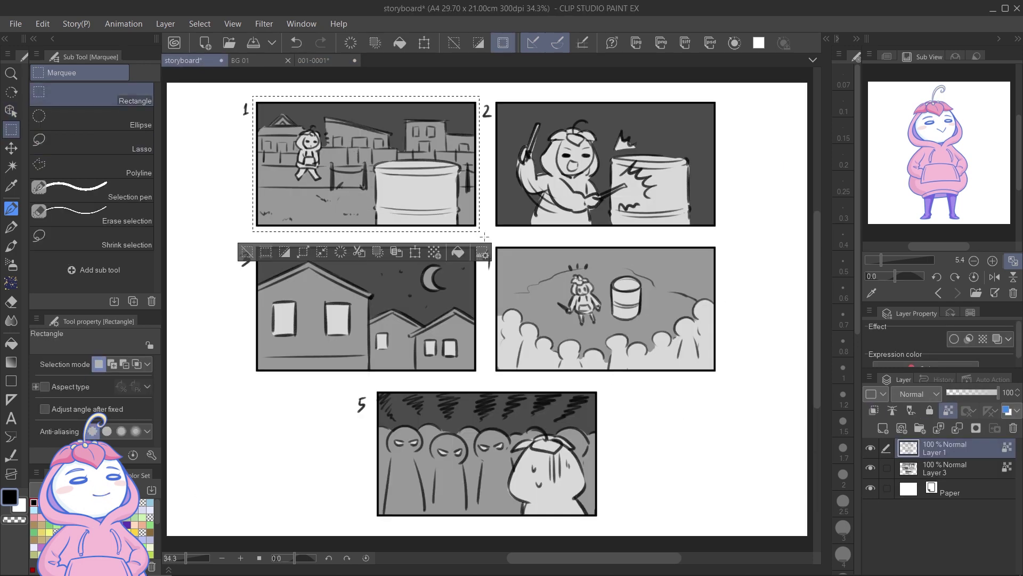
pyautogui.click(331, 62)
pyautogui.hotkey('ctrl', 'v')
# - Scale and position the pasted storyboard panel so its border matches the inner camera frame of the background
pyautogui.hotkey('ctrl', 't')
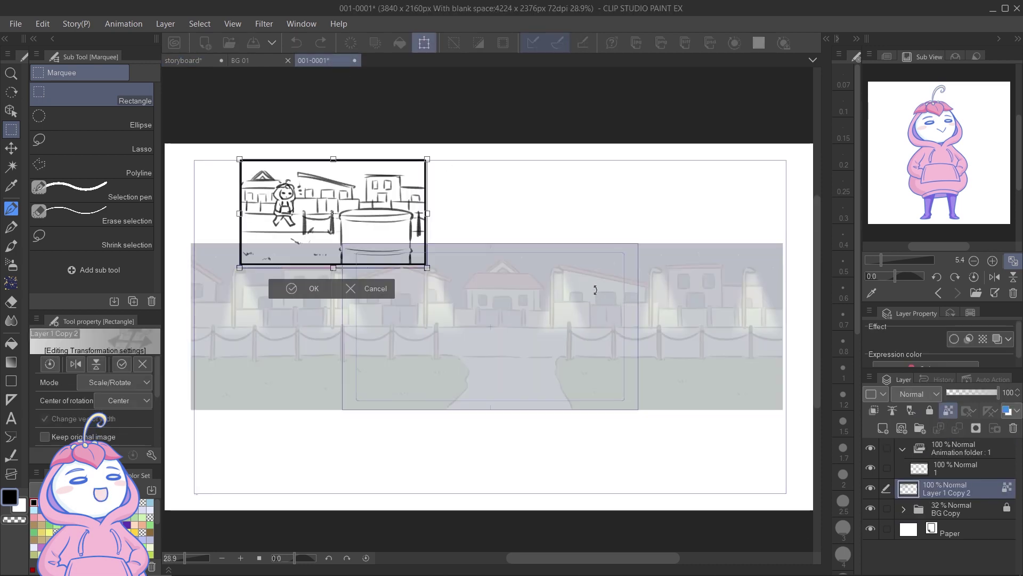
pyautogui.moveTo(406, 223)
pyautogui.mouseDown()
pyautogui.moveTo(503, 267)
pyautogui.moveTo(525, 293)
pyautogui.moveTo(508, 310)
pyautogui.mouseUp()
pyautogui.moveTo(533, 354); pyautogui.dragTo(638, 419)
pyautogui.scroll(3, 506, 380)
pyautogui.moveTo(222, 146); pyautogui.dragTo(221, 144)
pyautogui.moveTo(738, 144); pyautogui.dragTo(741, 143)
pyautogui.moveTo(714, 216); pyautogui.dragTo(714, 215)
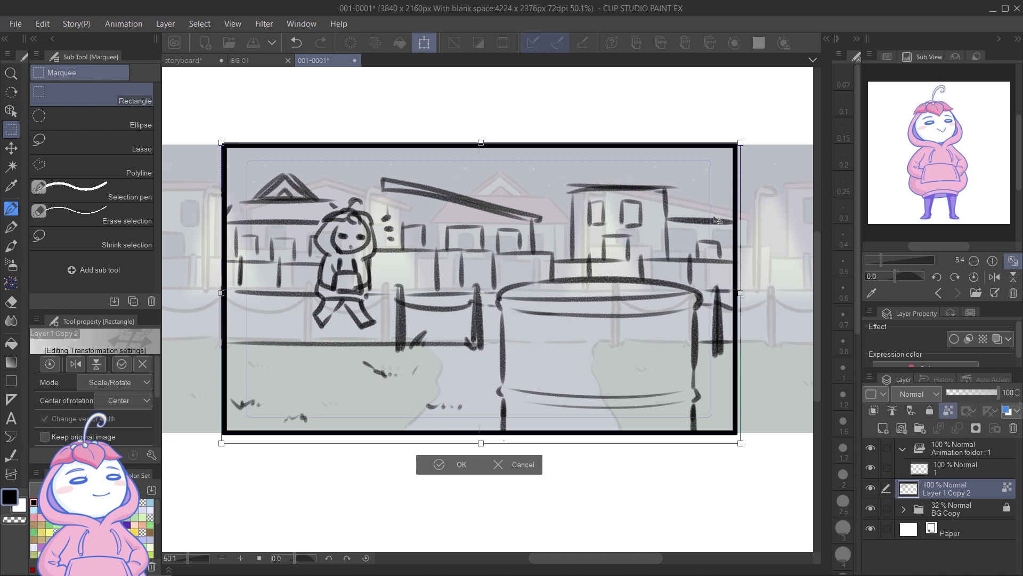
pyautogui.press('Return')
# - Set the layer color of the storyboard layer to red, HEX C74B20
pyautogui.click(1015, 410)
pyautogui.click(1007, 429)
pyautogui.click(234, 214)
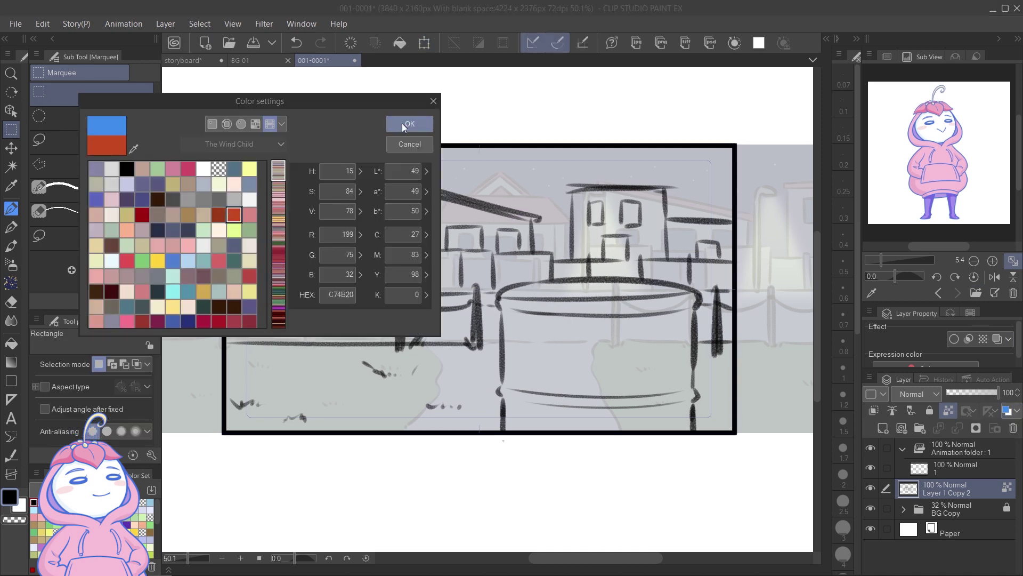
pyautogui.click(407, 124)
# - Set the storyboard layer's opacity to 33% and BG Copy's to 24%, then lock the storyboard layer and save the file
pyautogui.moveTo(974, 393); pyautogui.dragTo(964, 392)
pyautogui.click(963, 507)
pyautogui.click(959, 392)
pyautogui.click(958, 489)
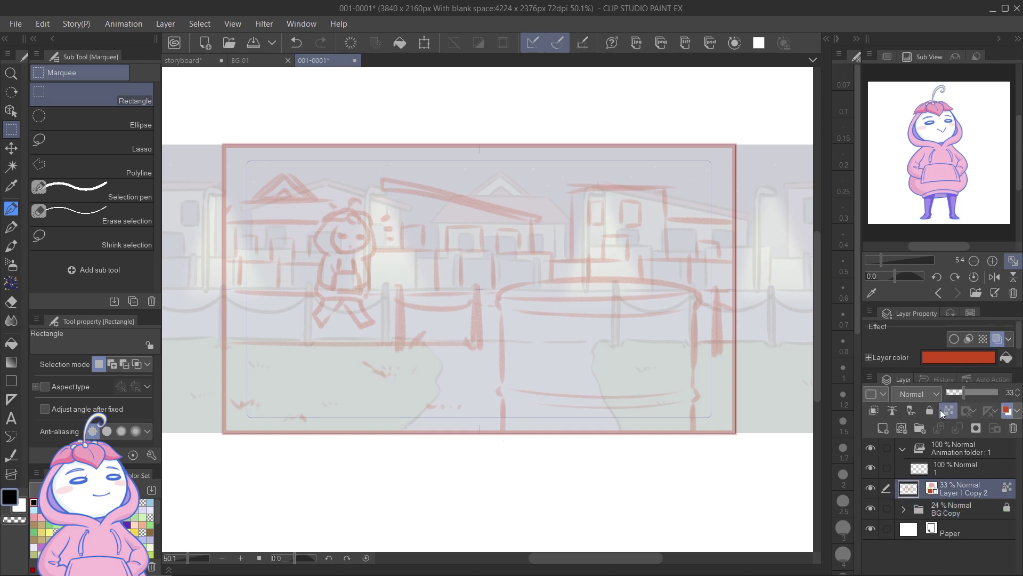
pyautogui.click(929, 410)
pyautogui.hotkey('ctrl', 's')
pyautogui.scroll(-3, 715, 335)
pyautogui.scroll(1, 726, 349)
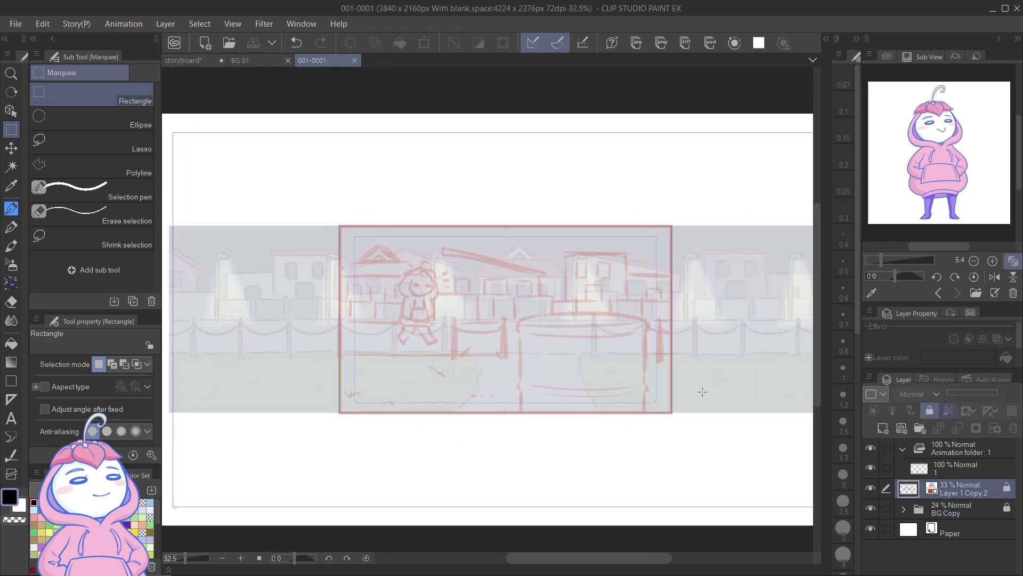
# - Show the Timeline, collapse the BG Copy track, and select cel 1 of the animation folder at frame 1
pyautogui.click(172, 571)
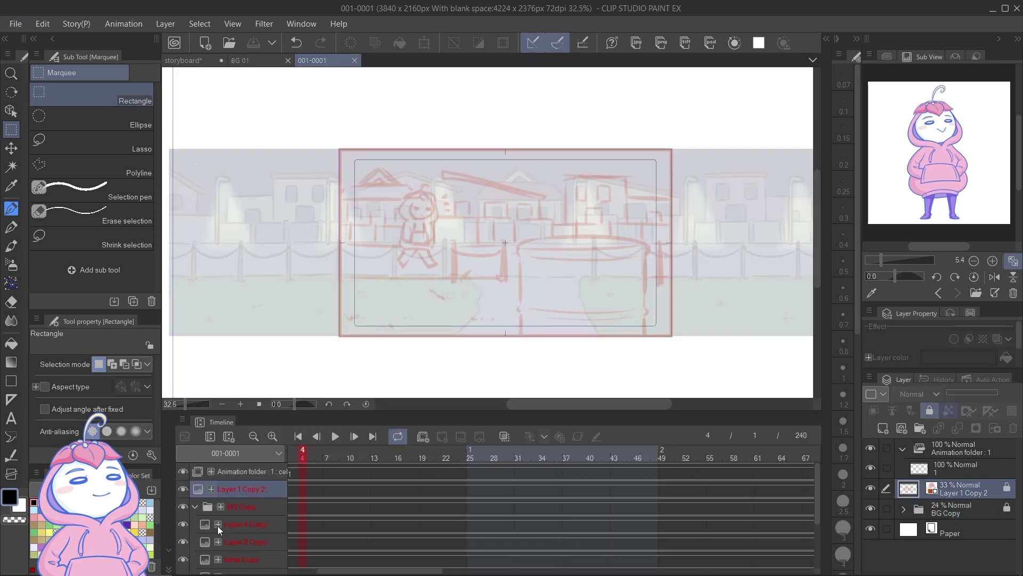
pyautogui.click(950, 452)
pyautogui.click(207, 509)
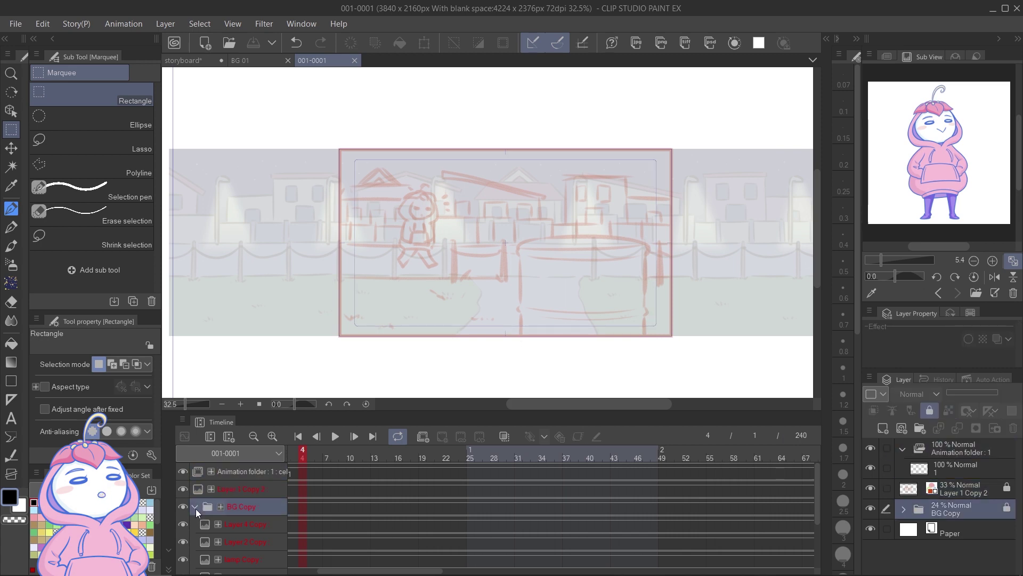
pyautogui.click(195, 506)
pyautogui.click(238, 474)
pyautogui.click(928, 471)
pyautogui.click(303, 472)
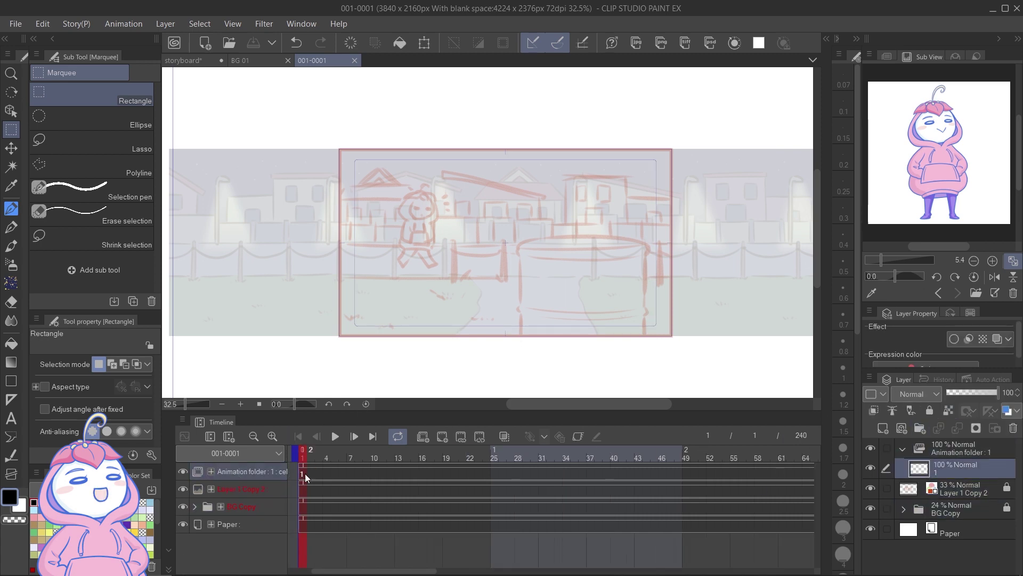
# - Draw a rough walking stick figure with legs apart on cel 1, over the storyboard character, using the pencil
pyautogui.moveTo(288, 412); pyautogui.dragTo(288, 446)
pyautogui.hotkey('ctrl', 'space')
pyautogui.moveTo(462, 229)
pyautogui.mouseDown()
pyautogui.moveTo(477, 236)
pyautogui.moveTo(467, 233)
pyautogui.mouseUp()
pyautogui.moveTo(387, 186)
pyautogui.mouseDown()
pyautogui.moveTo(402, 233)
pyautogui.moveTo(398, 202)
pyautogui.mouseUp()
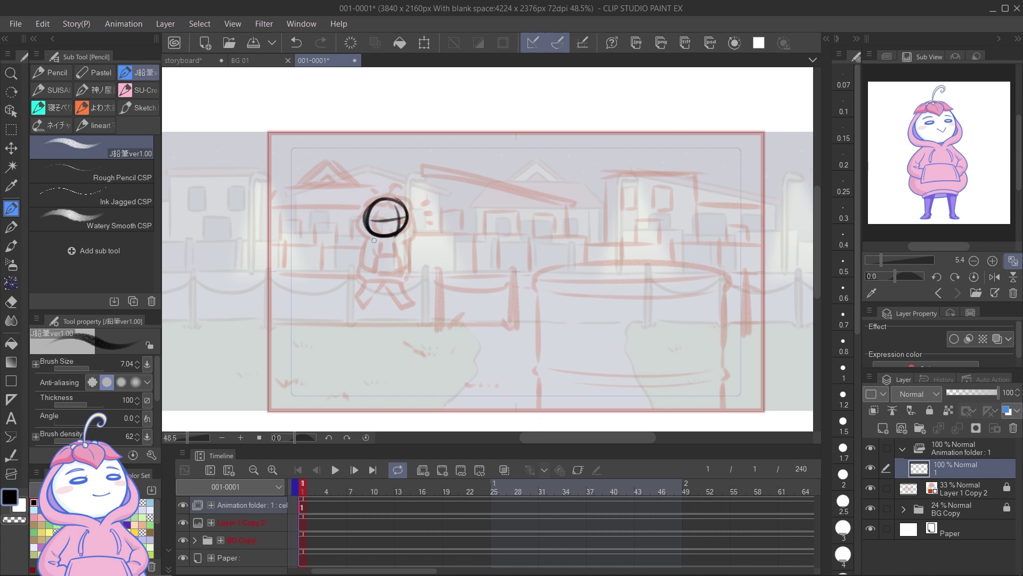
pyautogui.moveTo(374, 238); pyautogui.dragTo(368, 276)
pyautogui.moveTo(396, 237); pyautogui.dragTo(403, 276)
pyautogui.moveTo(389, 282); pyautogui.dragTo(406, 305)
pyautogui.moveTo(375, 239); pyautogui.dragTo(372, 269)
pyautogui.moveTo(396, 239); pyautogui.dragTo(401, 264)
pyautogui.hotkey('ctrl', 'z')
pyautogui.press('c')
pyautogui.press('c')
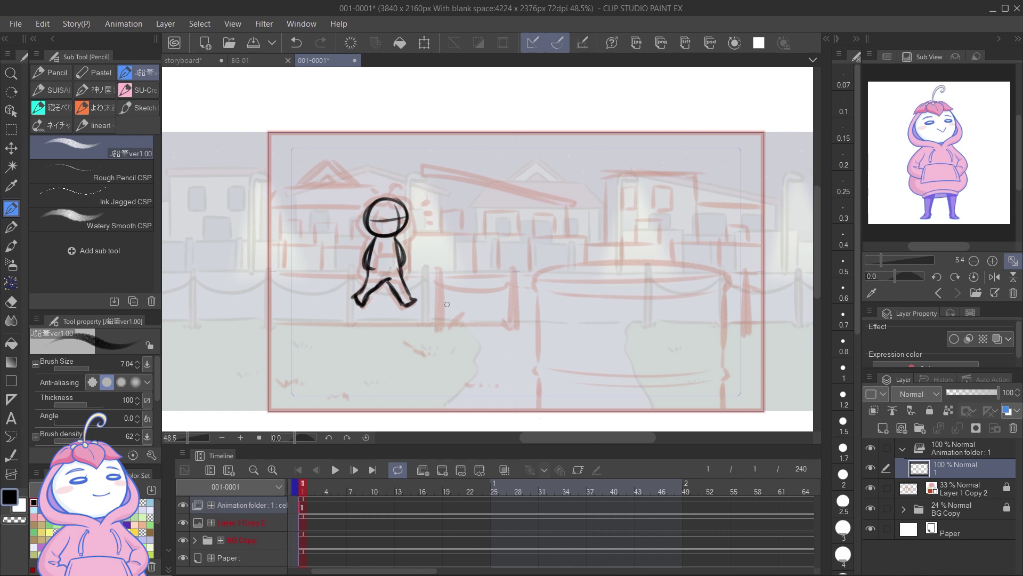
# - Add a new cel 2 at frame 4 of the animation folder and turn on onion skin
pyautogui.click(326, 509)
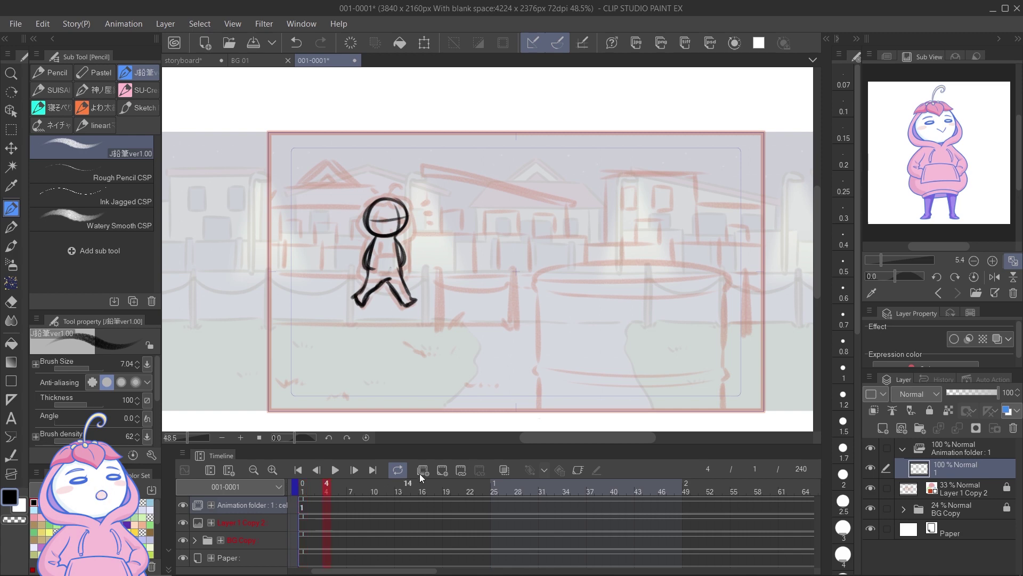
pyautogui.click(447, 469)
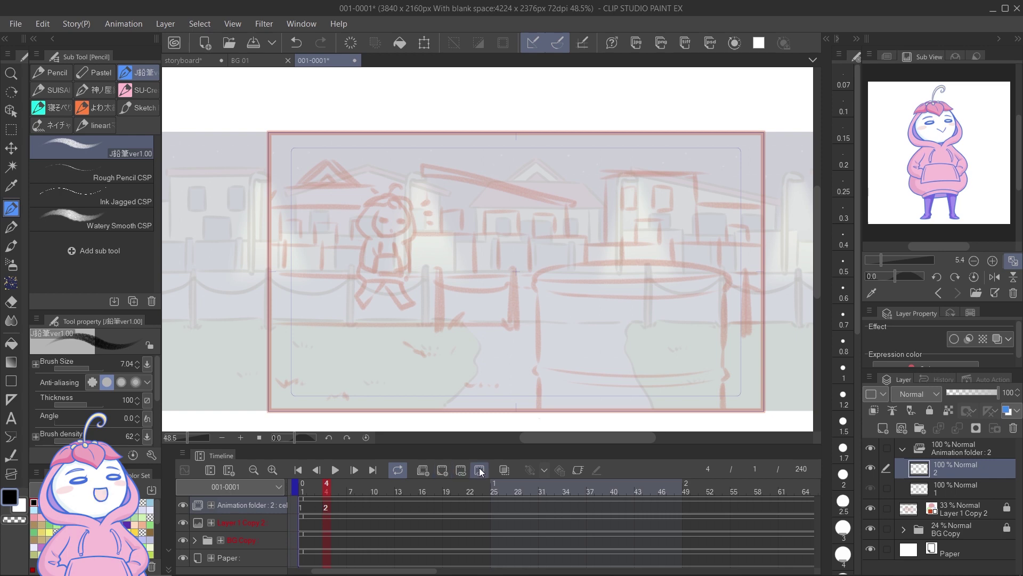
pyautogui.click(503, 471)
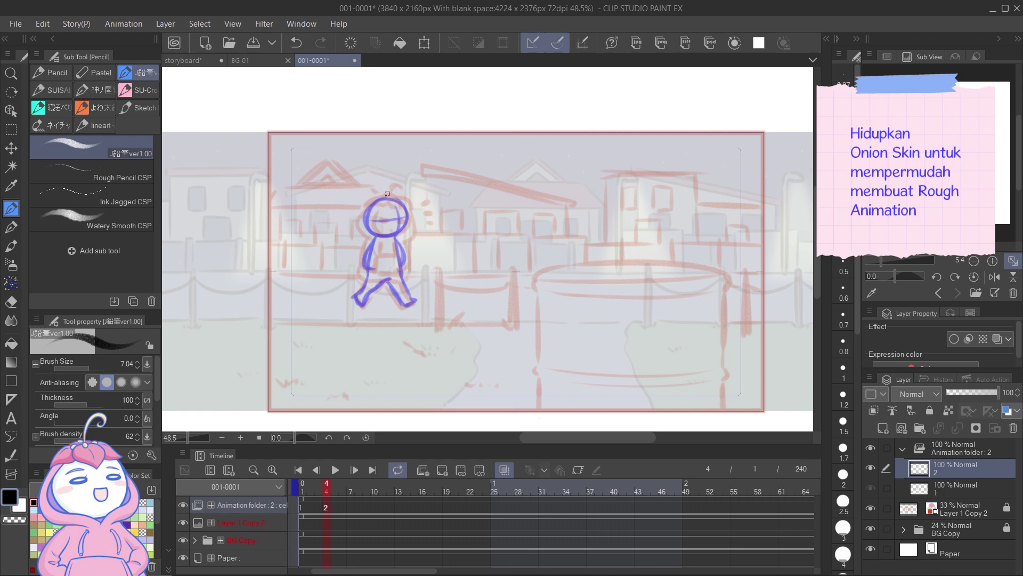
# - Draw the passing pose's head and torso with one straight leg on cel 2, placing the head above the onion-skinned one
pyautogui.moveTo(366, 209); pyautogui.dragTo(388, 230)
pyautogui.hotkey('ctrl', 'z')
pyautogui.moveTo(388, 188)
pyautogui.mouseDown()
pyautogui.moveTo(377, 223)
pyautogui.moveTo(389, 187)
pyautogui.moveTo(375, 193)
pyautogui.moveTo(408, 209)
pyautogui.mouseUp()
pyautogui.hotkey('ctrl', 'z')
pyautogui.hotkey('ctrl', 'z')
pyautogui.moveTo(371, 221); pyautogui.dragTo(407, 214)
pyautogui.moveTo(394, 199)
pyautogui.mouseDown()
pyautogui.moveTo(393, 235)
pyautogui.moveTo(402, 219)
pyautogui.moveTo(376, 264)
pyautogui.moveTo(385, 296)
pyautogui.moveTo(396, 222)
pyautogui.mouseUp()
pyautogui.hotkey('ctrl', 't')
pyautogui.press('Return')
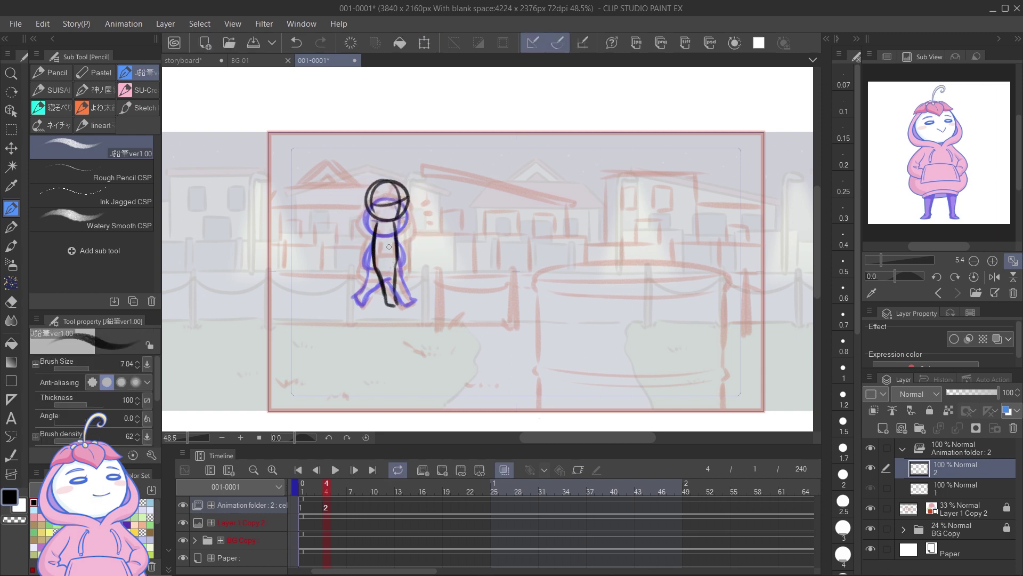
# - Add the arms and the bent back leg to the passing pose on cel 2, erasing stray lines
pyautogui.moveTo(398, 265)
pyautogui.mouseDown()
pyautogui.moveTo(370, 291)
pyautogui.moveTo(400, 284)
pyautogui.moveTo(397, 263)
pyautogui.mouseUp()
pyautogui.press('c')
pyautogui.press('c')
pyautogui.press('e')
pyautogui.press('p')
pyautogui.moveTo(387, 280)
pyautogui.mouseDown()
pyautogui.moveTo(369, 299)
pyautogui.moveTo(386, 280)
pyautogui.mouseUp()
pyautogui.press('e')
pyautogui.press('p')
pyautogui.moveTo(377, 224); pyautogui.dragTo(373, 258)
pyautogui.hotkey('ctrl', 'z')
# - Select the upper part of the passing pose on cel 2 and move it slightly down
pyautogui.press('m')
pyautogui.moveTo(404, 170)
pyautogui.mouseDown()
pyautogui.moveTo(359, 214)
pyautogui.moveTo(386, 156)
pyautogui.moveTo(426, 184)
pyautogui.moveTo(373, 258)
pyautogui.moveTo(376, 224)
pyautogui.moveTo(404, 230)
pyautogui.moveTo(399, 259)
pyautogui.mouseUp()
pyautogui.click(139, 145)
pyautogui.hotkey('ctrl', 't')
pyautogui.press('Return')
pyautogui.hotkey('ctrl', 'd')
pyautogui.press('p')
pyautogui.hotkey('ctrl', 'z')
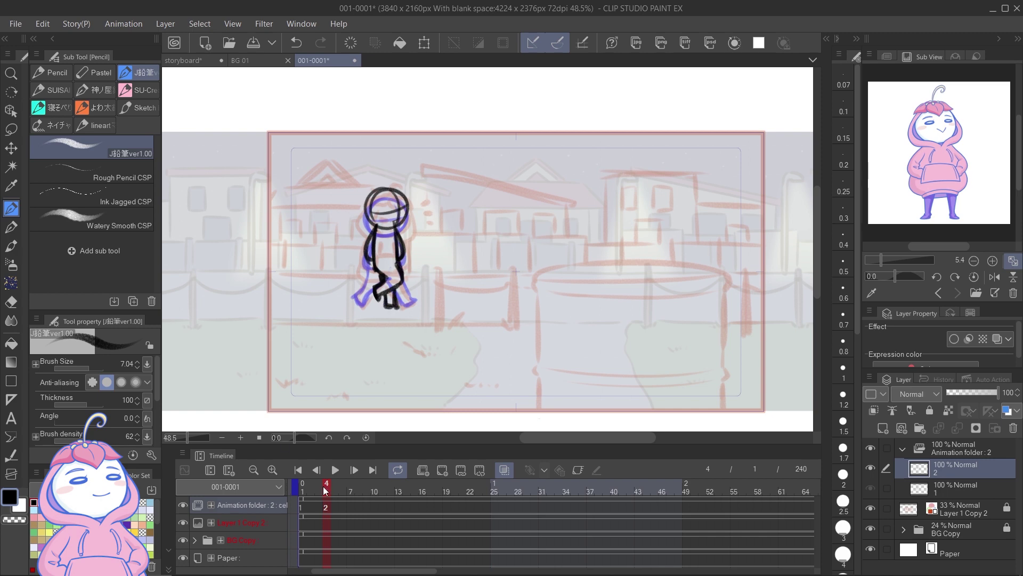
# - Lower the passing pose's upper part once more so its head sits just above the onion-skinned head, and save the file
pyautogui.press('m')
pyautogui.moveTo(421, 160)
pyautogui.mouseDown()
pyautogui.moveTo(349, 268)
pyautogui.moveTo(437, 247)
pyautogui.moveTo(418, 237)
pyautogui.mouseUp()
pyautogui.hotkey('ctrl', 't')
pyautogui.press('Return')
pyautogui.hotkey('ctrl', 'd')
pyautogui.press('p')
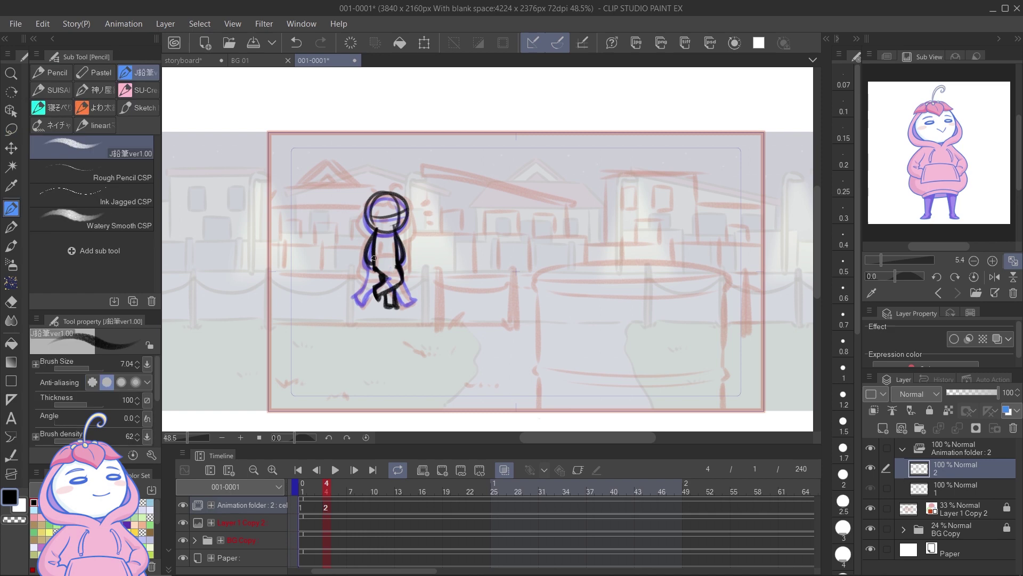
pyautogui.hotkey('ctrl', 's')
# - Return to frame 1 and fade cel 1's rough lines to gray by adjusting their luminosity
pyautogui.click(300, 490)
pyautogui.scroll(3, 401, 290)
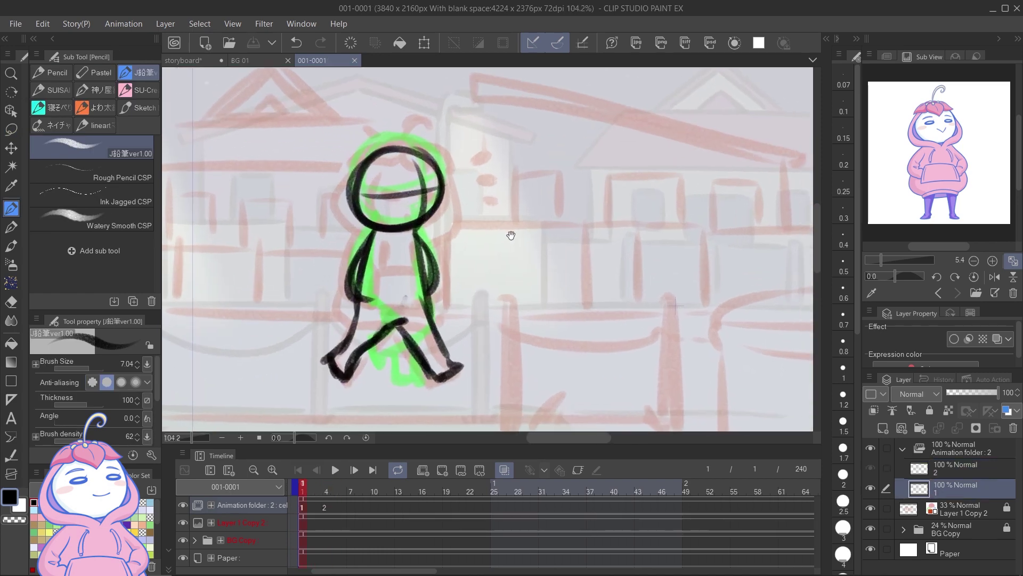
pyautogui.hotkey('ctrl', 'u')
pyautogui.click(642, 177)
pyautogui.click(771, 89)
# - Draw the character's face outline, hood, leaf-shaped hair and curled sprout over the faded head on cel 1
pyautogui.scroll(1, 401, 213)
pyautogui.moveTo(436, 166); pyautogui.dragTo(405, 238)
pyautogui.moveTo(375, 160)
pyautogui.mouseDown()
pyautogui.moveTo(377, 237)
pyautogui.moveTo(405, 239)
pyautogui.mouseUp()
pyautogui.hotkey('ctrl', 'z')
pyautogui.moveTo(345, 152); pyautogui.dragTo(371, 248)
pyautogui.moveTo(443, 155); pyautogui.dragTo(421, 248)
pyautogui.hotkey('ctrl', 'z')
pyautogui.moveTo(397, 142); pyautogui.dragTo(423, 169)
pyautogui.moveTo(380, 127); pyautogui.dragTo(336, 151)
pyautogui.moveTo(410, 120); pyautogui.dragTo(454, 145)
pyautogui.moveTo(401, 131); pyautogui.dragTo(428, 111)
# - Draw the two eyes and eyebrows on the character's face on cel 1
pyautogui.moveTo(381, 196); pyautogui.dragTo(405, 197)
pyautogui.moveTo(429, 194); pyautogui.dragTo(444, 196)
pyautogui.moveTo(381, 181); pyautogui.dragTo(402, 178)
pyautogui.moveTo(429, 181); pyautogui.dragTo(445, 180)
# - Draw the hoodie on cel 1 with its drawstrings, front pocket, sleeves and lower hem
pyautogui.moveTo(394, 248); pyautogui.dragTo(394, 277)
pyautogui.moveTo(421, 248); pyautogui.dragTo(426, 280)
pyautogui.moveTo(365, 291); pyautogui.dragTo(435, 320)
pyautogui.moveTo(346, 248)
pyautogui.mouseDown()
pyautogui.moveTo(320, 320)
pyautogui.moveTo(356, 321)
pyautogui.mouseUp()
pyautogui.hotkey('ctrl', 'z')
pyautogui.hotkey('ctrl', 'z')
pyautogui.moveTo(346, 292); pyautogui.dragTo(369, 320)
pyautogui.moveTo(432, 250); pyautogui.dragTo(442, 318)
pyautogui.moveTo(449, 202); pyautogui.dragTo(424, 239)
pyautogui.moveTo(327, 323)
pyautogui.mouseDown()
pyautogui.moveTo(344, 348)
pyautogui.moveTo(437, 346)
pyautogui.mouseUp()
pyautogui.hotkey('ctrl', 'z')
pyautogui.moveTo(455, 293); pyautogui.dragTo(441, 322)
# - Erase the leftover rough lines inside the character's head and around the hoodie on cel 1
pyautogui.press('e')
pyautogui.moveTo(449, 275)
pyautogui.mouseDown()
pyautogui.moveTo(467, 354)
pyautogui.moveTo(448, 341)
pyautogui.mouseUp()
pyautogui.press('p')
pyautogui.moveTo(337, 345); pyautogui.dragTo(333, 352)
pyautogui.press('e')
pyautogui.moveTo(348, 172)
pyautogui.mouseDown()
pyautogui.moveTo(409, 149)
pyautogui.moveTo(447, 185)
pyautogui.mouseUp()
pyautogui.moveTo(358, 255); pyautogui.dragTo(341, 315)
pyautogui.moveTo(334, 186); pyautogui.dragTo(331, 207)
pyautogui.moveTo(427, 317); pyautogui.dragTo(415, 240)
# - Draw the hoodie's bottom edge and the two striding legs with feet on cel 1
pyautogui.press('p')
pyautogui.moveTo(337, 358); pyautogui.dragTo(446, 355)
pyautogui.moveTo(344, 290)
pyautogui.mouseDown()
pyautogui.moveTo(363, 292)
pyautogui.moveTo(372, 319)
pyautogui.mouseUp()
pyautogui.moveTo(344, 361)
pyautogui.mouseDown()
pyautogui.moveTo(320, 386)
pyautogui.moveTo(331, 408)
pyautogui.mouseUp()
pyautogui.moveTo(335, 404); pyautogui.dragTo(382, 361)
pyautogui.moveTo(403, 362); pyautogui.dragTo(434, 401)
pyautogui.hotkey('ctrl', 'z')
pyautogui.hotkey('ctrl', 'z')
pyautogui.moveTo(326, 409)
pyautogui.mouseDown()
pyautogui.moveTo(386, 361)
pyautogui.moveTo(456, 397)
pyautogui.mouseUp()
pyautogui.hotkey('ctrl', 'z')
# - Clean up the hem and legs of the character on cel 1 with the eraser and redraw their lines
pyautogui.press('e')
pyautogui.moveTo(429, 362)
pyautogui.mouseDown()
pyautogui.moveTo(439, 405)
pyautogui.moveTo(443, 358)
pyautogui.mouseUp()
pyautogui.moveTo(335, 344); pyautogui.dragTo(336, 358)
pyautogui.press('p')
pyautogui.moveTo(453, 325); pyautogui.dragTo(440, 351)
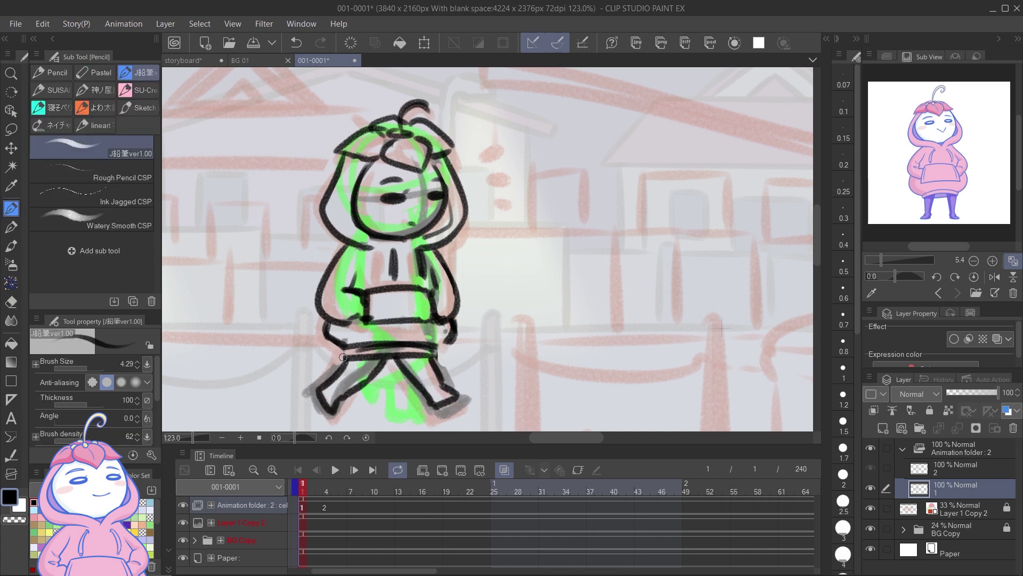
pyautogui.press('h')
pyautogui.moveTo(516, 306)
pyautogui.mouseDown()
pyautogui.moveTo(508, 285)
pyautogui.moveTo(493, 319)
pyautogui.mouseUp()
pyautogui.press('e')
pyautogui.press('p')
pyautogui.press('e')
pyautogui.press('p')
pyautogui.press('h')
pyautogui.moveTo(550, 299); pyautogui.dragTo(552, 292)
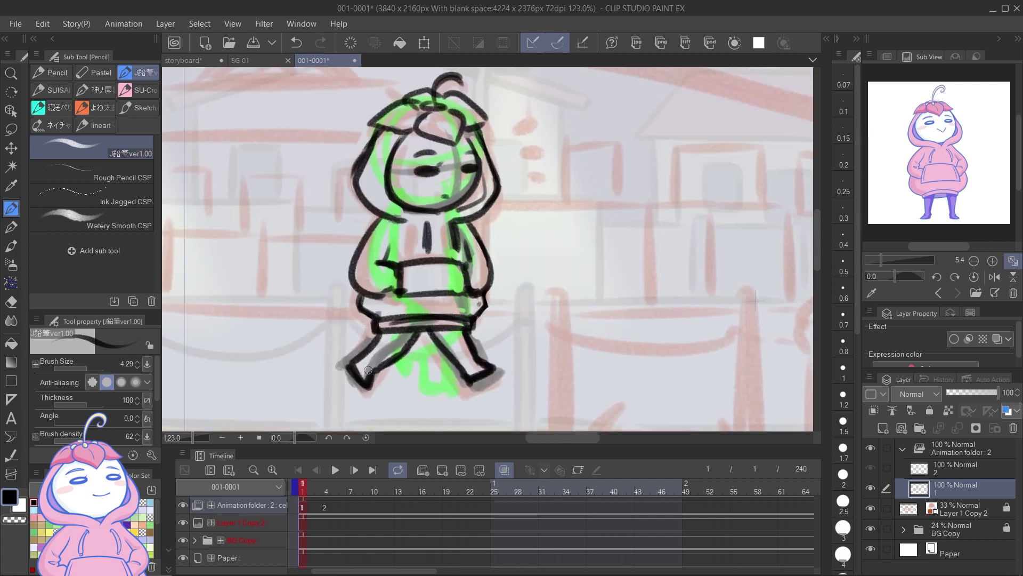
# - Go to cel 2 at frame 4 and fade its rough lines to gray by adjusting their luminosity
pyautogui.press('Right')
pyautogui.hotkey('ctrl', 'u')
pyautogui.moveTo(613, 175); pyautogui.dragTo(699, 175)
pyautogui.press('Return')
# - Draw the face outline, hood, leaf cap and facial features of the character on cel 2 over the gray rough lines
pyautogui.moveTo(470, 141); pyautogui.dragTo(451, 218)
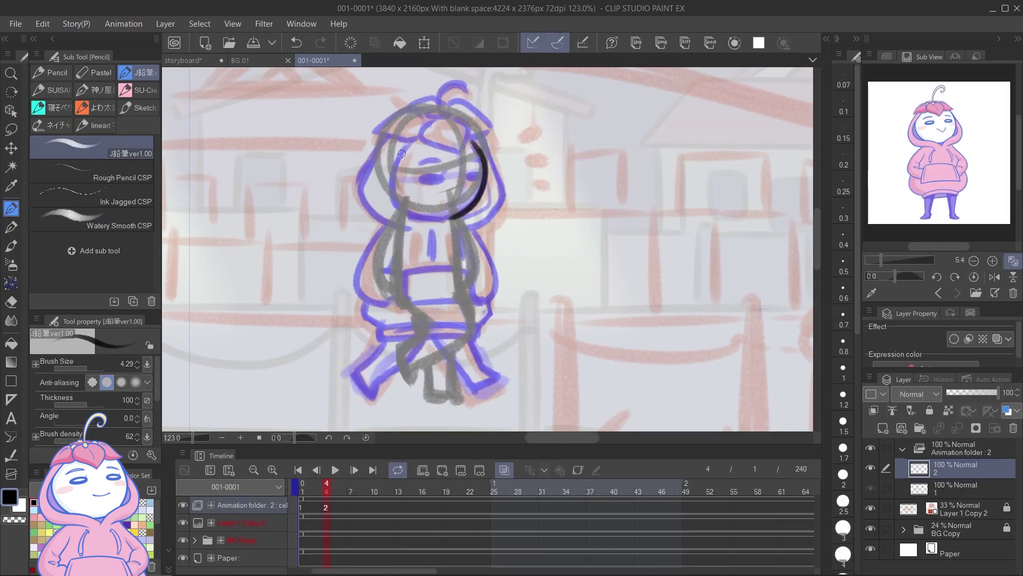
pyautogui.moveTo(409, 142); pyautogui.dragTo(445, 216)
pyautogui.moveTo(385, 138); pyautogui.dragTo(408, 228)
pyautogui.moveTo(484, 141); pyautogui.dragTo(501, 224)
pyautogui.moveTo(421, 152); pyautogui.dragTo(474, 120)
pyautogui.moveTo(373, 131); pyautogui.dragTo(454, 102)
pyautogui.moveTo(451, 114)
pyautogui.mouseDown()
pyautogui.moveTo(443, 75)
pyautogui.moveTo(493, 130)
pyautogui.mouseUp()
pyautogui.moveTo(419, 163); pyautogui.dragTo(485, 159)
pyautogui.moveTo(421, 179); pyautogui.dragTo(480, 178)
# - Draw the hoodie's strings, sleeves, pocket and bottom hem on cel 2
pyautogui.moveTo(424, 230)
pyautogui.mouseDown()
pyautogui.moveTo(427, 255)
pyautogui.moveTo(464, 258)
pyautogui.mouseUp()
pyautogui.moveTo(392, 224); pyautogui.dragTo(362, 304)
pyautogui.moveTo(381, 275); pyautogui.dragTo(471, 277)
pyautogui.moveTo(482, 230); pyautogui.dragTo(496, 298)
pyautogui.moveTo(365, 301)
pyautogui.mouseDown()
pyautogui.moveTo(372, 319)
pyautogui.moveTo(474, 323)
pyautogui.mouseUp()
pyautogui.moveTo(489, 299); pyautogui.dragTo(478, 324)
pyautogui.moveTo(378, 326); pyautogui.dragTo(535, 337)
pyautogui.hotkey('ctrl', 'z')
# - Lasso the character's head and hoodie on cel 2 and move them slightly upward with a transform
pyautogui.press('m')
pyautogui.moveTo(379, 128)
pyautogui.mouseDown()
pyautogui.moveTo(376, 344)
pyautogui.moveTo(405, 80)
pyautogui.mouseUp()
pyautogui.hotkey('ctrl', 't')
pyautogui.moveTo(519, 156); pyautogui.dragTo(520, 149)
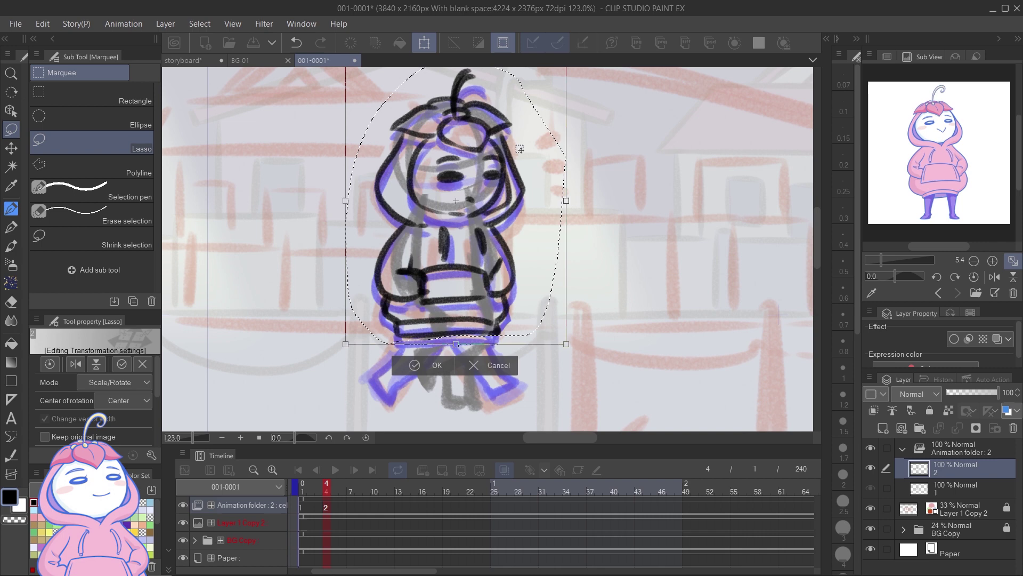
pyautogui.press('Return')
# - Erase the leftover gray rough lines inside the character's head and hoodie on cel 2
pyautogui.press('e')
pyautogui.hotkey('ctrl', 'z')
pyautogui.moveTo(426, 123); pyautogui.dragTo(413, 129)
pyautogui.moveTo(418, 194); pyautogui.dragTo(454, 205)
pyautogui.hotkey('ctrl', 'z')
pyautogui.moveTo(477, 165)
pyautogui.mouseDown()
pyautogui.moveTo(456, 208)
pyautogui.moveTo(400, 264)
pyautogui.mouseUp()
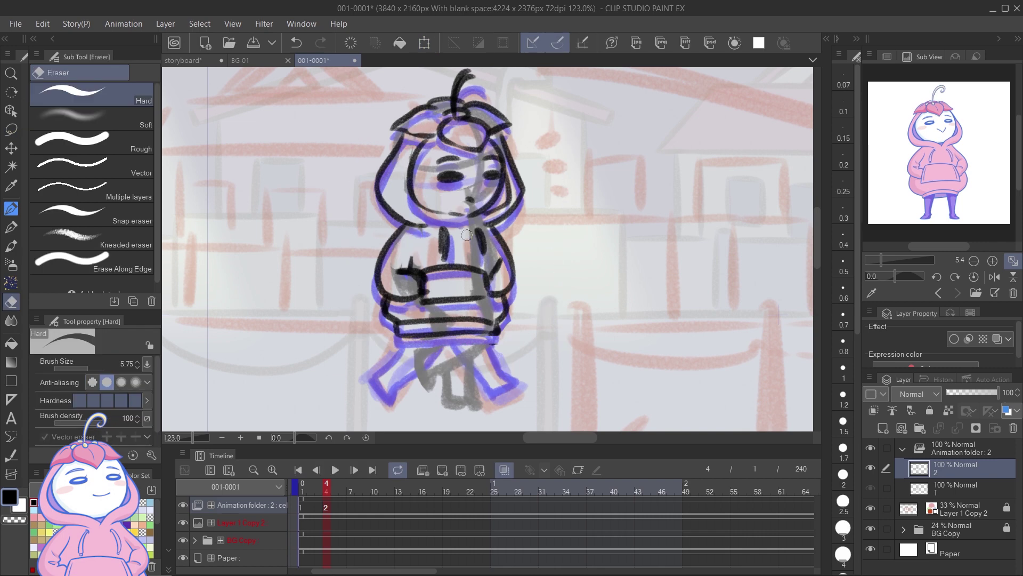
pyautogui.moveTo(469, 230); pyautogui.dragTo(489, 262)
pyautogui.moveTo(403, 269); pyautogui.dragTo(411, 292)
pyautogui.moveTo(471, 282)
pyautogui.mouseDown()
pyautogui.moveTo(469, 323)
pyautogui.moveTo(475, 181)
pyautogui.moveTo(481, 217)
pyautogui.mouseUp()
# - Draw the character's two crossing legs with feet below the hem on cel 2
pyautogui.press('p')
pyautogui.moveTo(408, 335)
pyautogui.mouseDown()
pyautogui.moveTo(447, 362)
pyautogui.moveTo(450, 383)
pyautogui.moveTo(486, 342)
pyautogui.moveTo(491, 363)
pyautogui.moveTo(445, 405)
pyautogui.mouseUp()
pyautogui.hotkey('ctrl', 'z')
pyautogui.moveTo(451, 368); pyautogui.dragTo(470, 352)
pyautogui.hotkey('ctrl', 'z')
pyautogui.moveTo(448, 367)
pyautogui.mouseDown()
pyautogui.moveTo(449, 395)
pyautogui.moveTo(470, 357)
pyautogui.mouseUp()
# - Scrub between the first two cels, hide the storyboard guide track Layer 1 Copy 2, and save the file
pyautogui.scroll(-5, 507, 229)
pyautogui.moveTo(507, 230); pyautogui.dragTo(442, 219)
pyautogui.moveTo(329, 488)
pyautogui.mouseDown()
pyautogui.moveTo(342, 495)
pyautogui.moveTo(312, 495)
pyautogui.mouseUp()
pyautogui.click(183, 523)
pyautogui.hotkey('ctrl', 's')
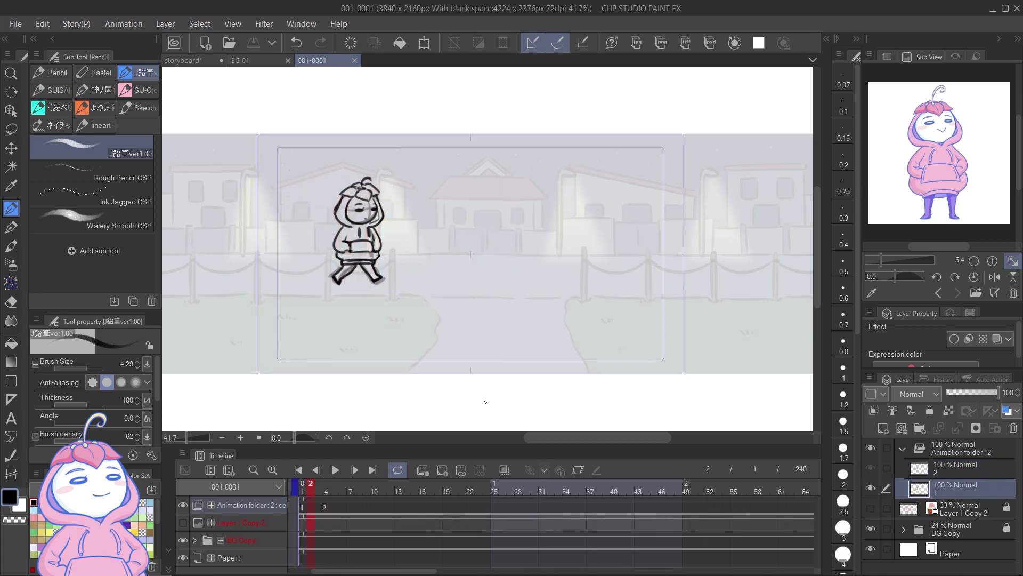
# - Split the animation folder's clip at frame 25 and delete the part that starts there
pyautogui.click(491, 506)
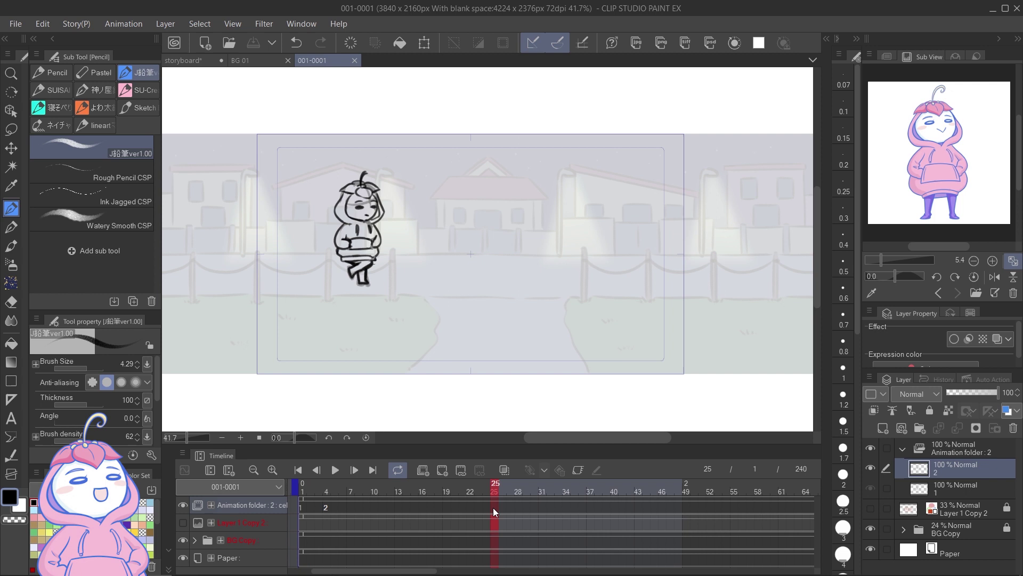
pyautogui.rightClick(494, 507)
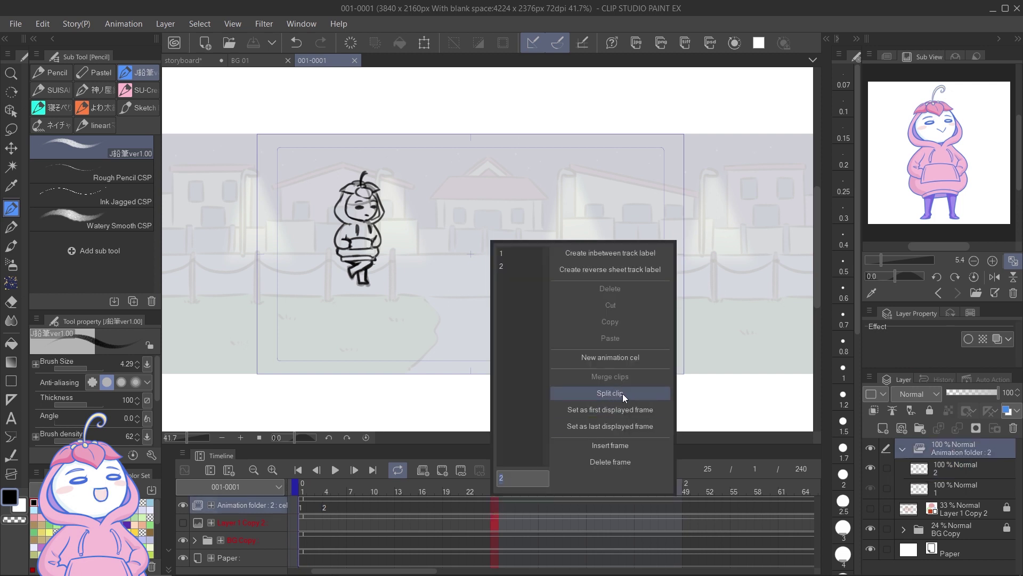
pyautogui.click(641, 393)
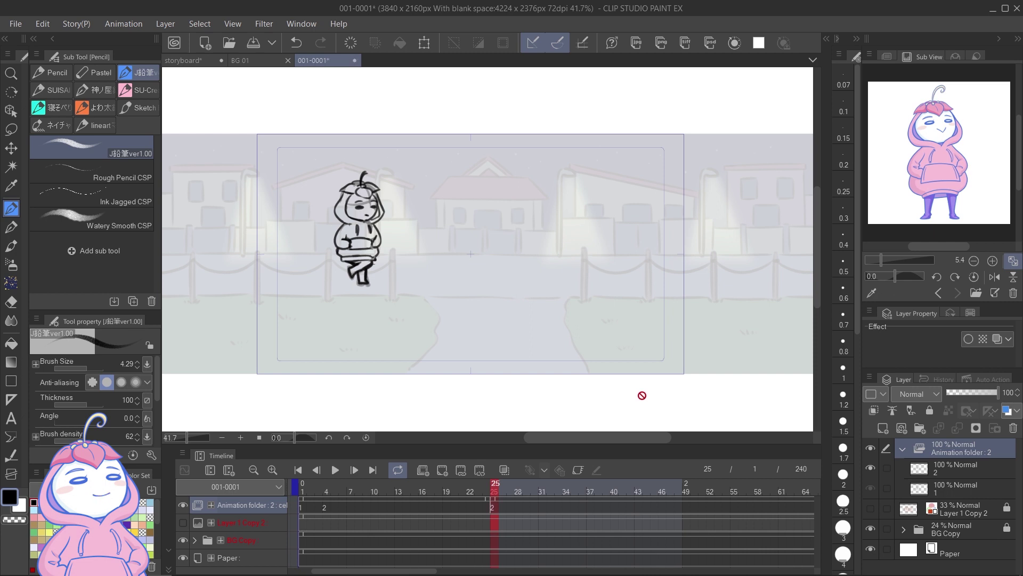
pyautogui.click(499, 503)
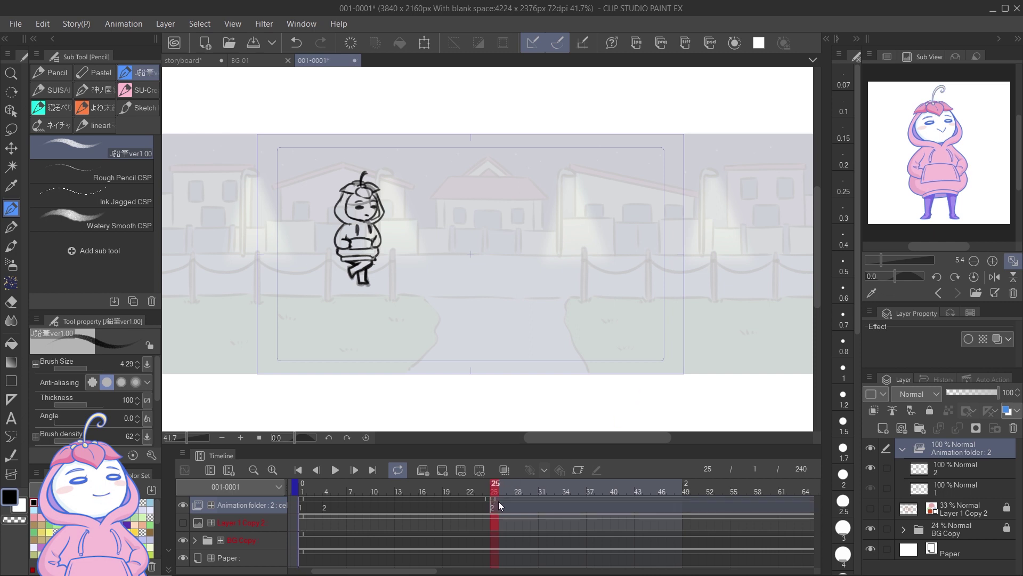
pyautogui.rightClick(492, 504)
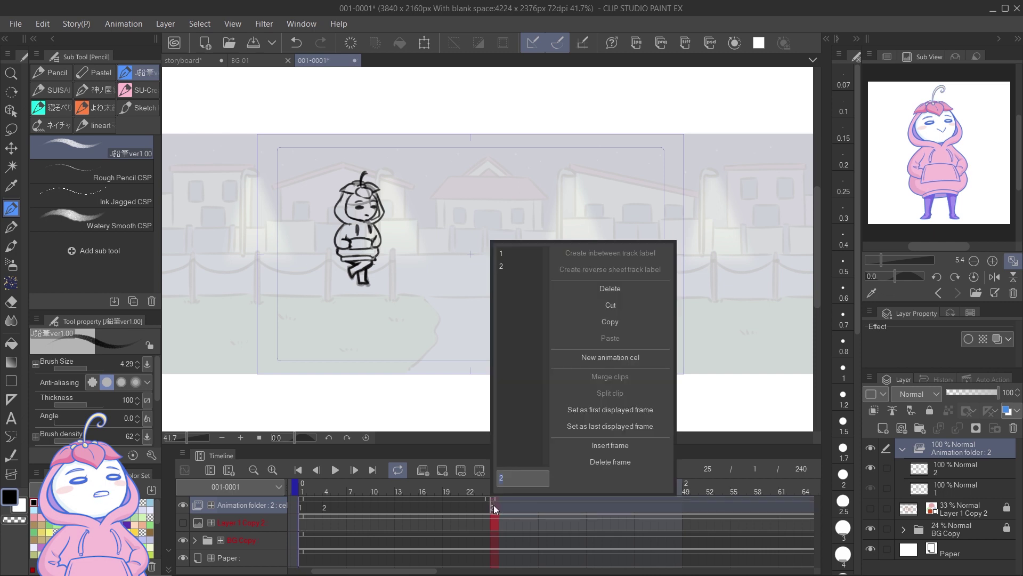
pyautogui.click(629, 289)
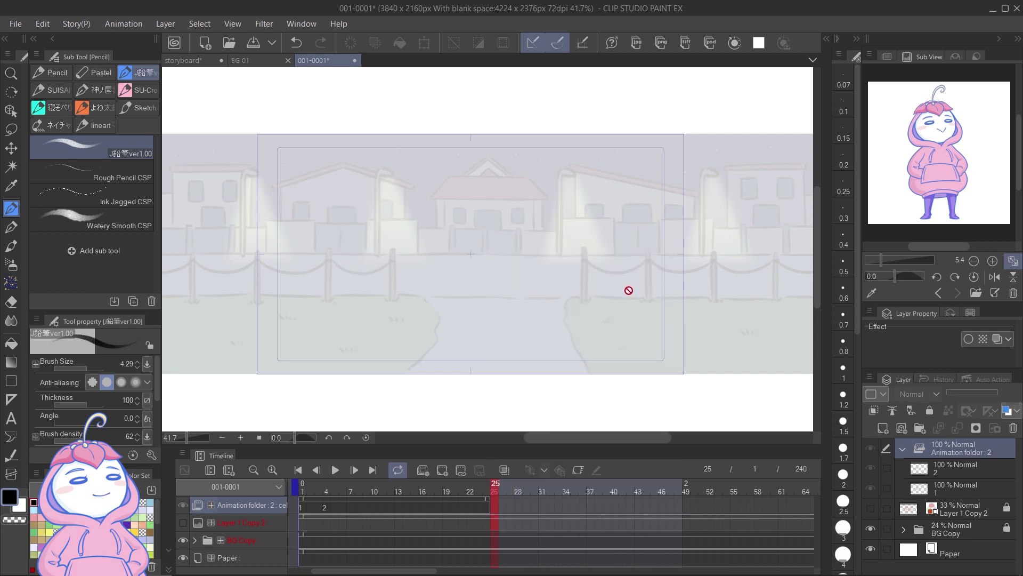
# - Shorten the animation folder's remaining clip so that it ends at about frame 6, and scrub over its new end
pyautogui.click(479, 491)
pyautogui.click(490, 490)
pyautogui.click(481, 490)
pyautogui.click(493, 491)
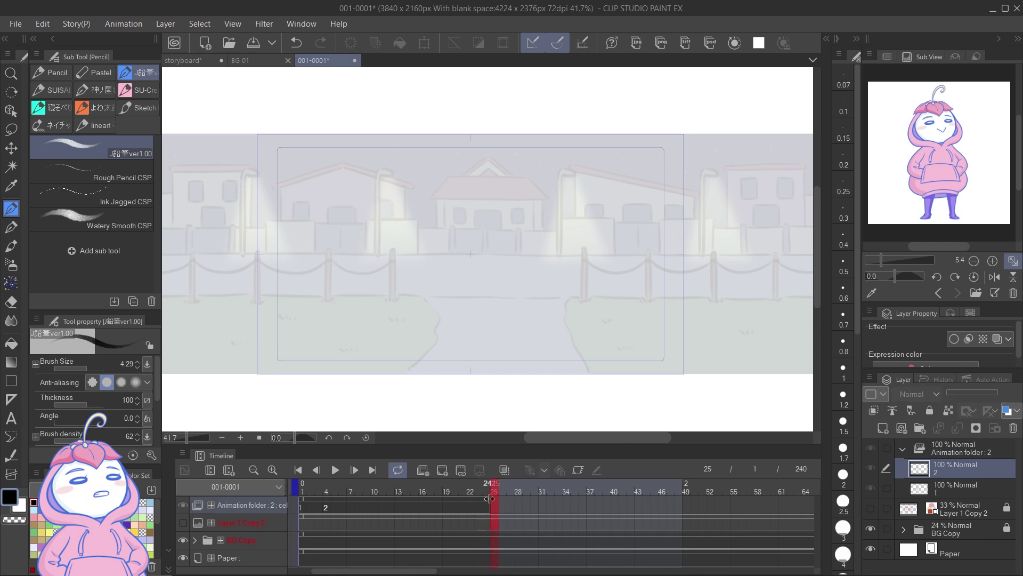
pyautogui.click(487, 503)
pyautogui.moveTo(351, 513); pyautogui.dragTo(349, 513)
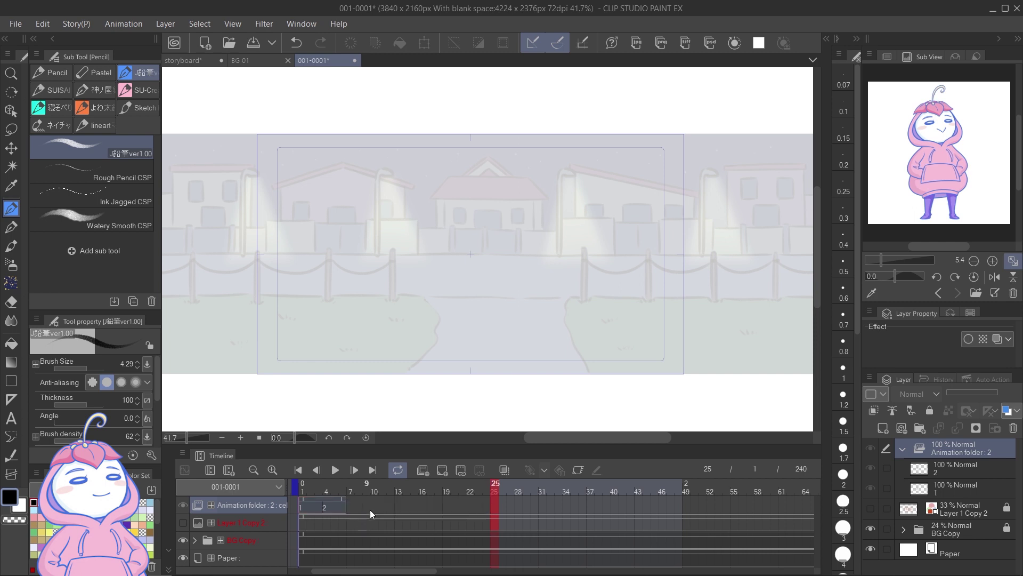
pyautogui.click(374, 489)
pyautogui.click(341, 490)
pyautogui.click(351, 492)
pyautogui.click(345, 492)
pyautogui.click(352, 494)
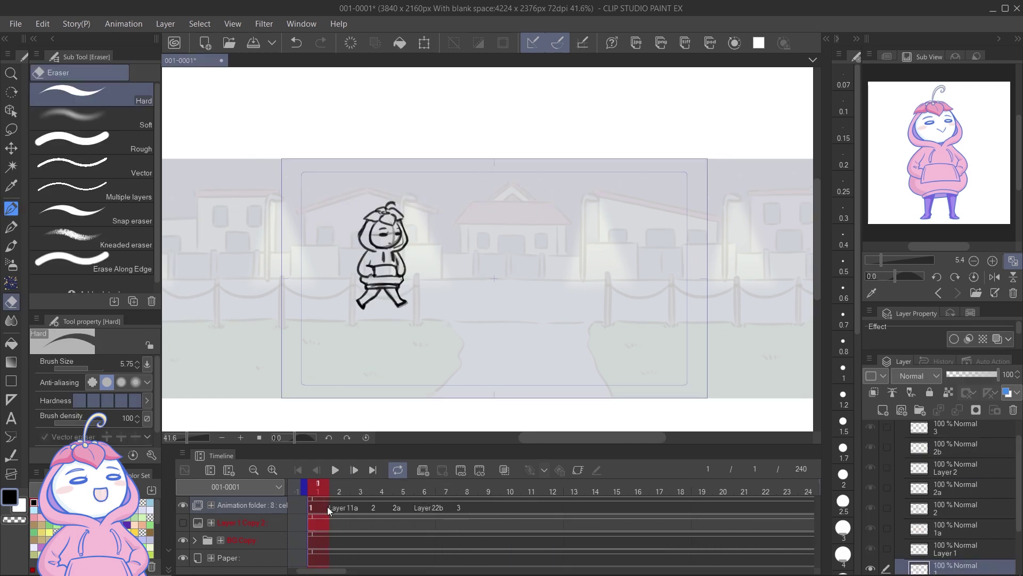
# - Rename the animation folder's cels in timeline order
pyautogui.click(183, 454)
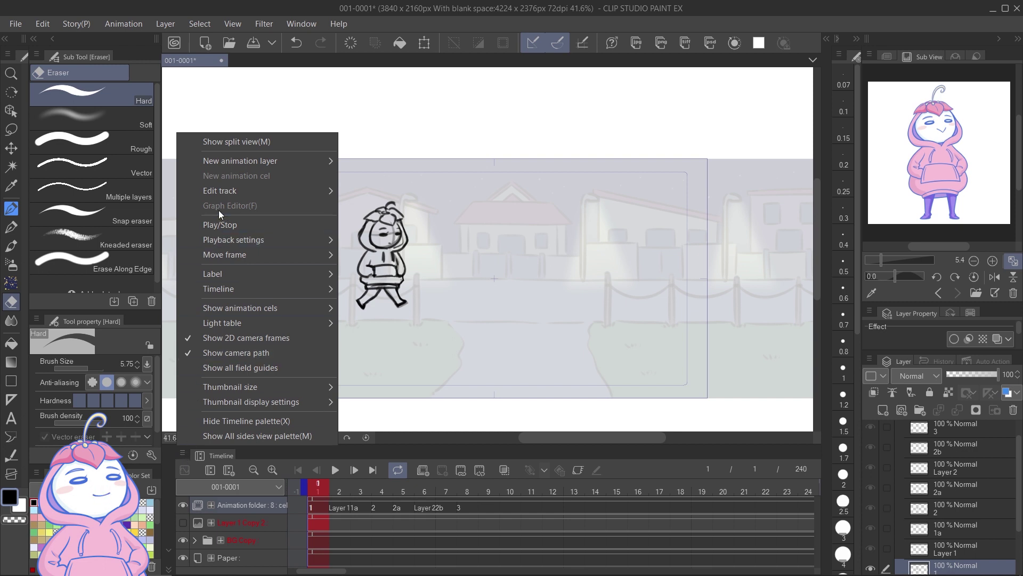
pyautogui.moveTo(226, 193)
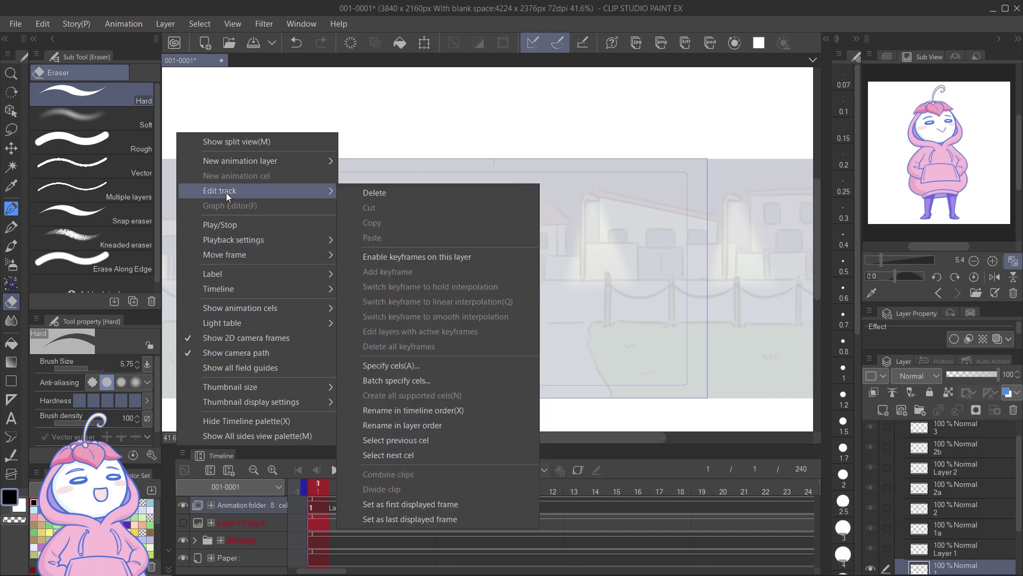
pyautogui.click(492, 413)
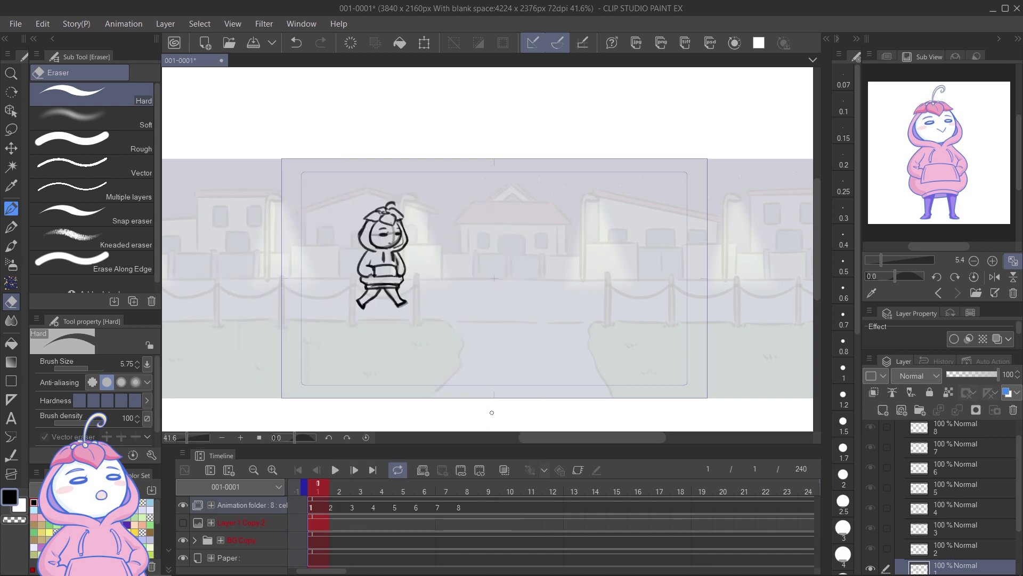
pyautogui.click(398, 471)
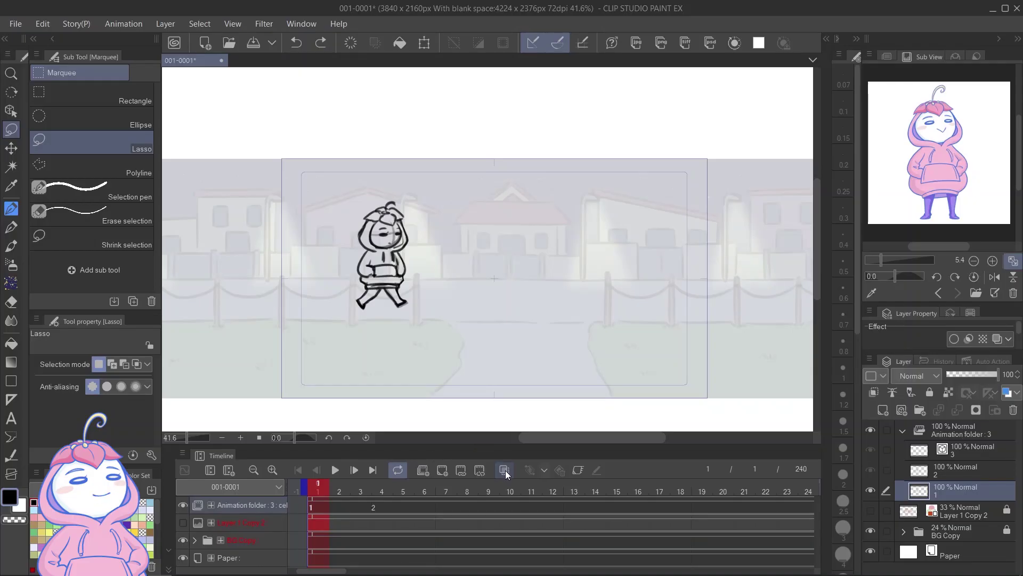
# - Create a new animation cel at frame 2 between cels 1 and 2
pyautogui.click(341, 488)
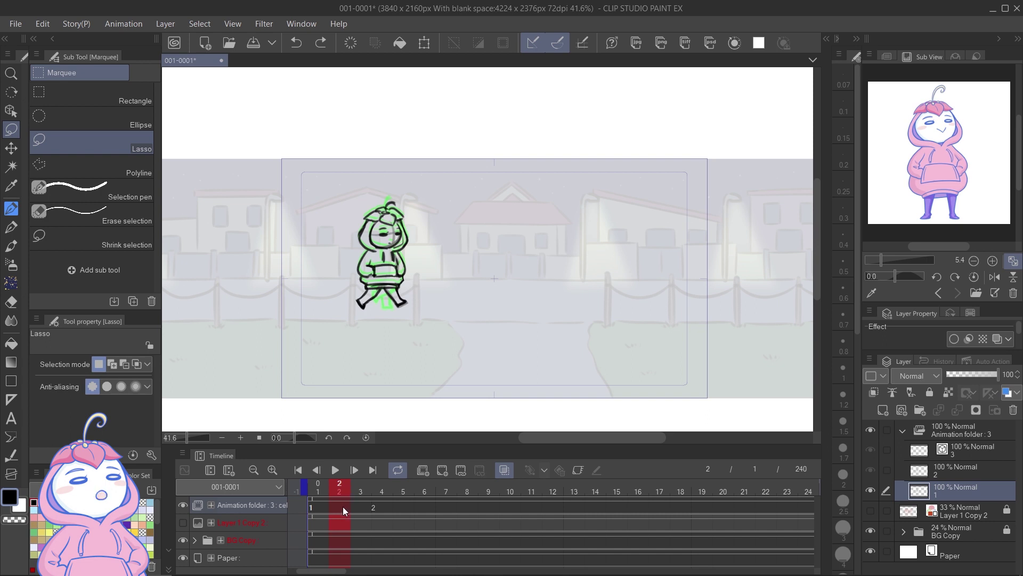
pyautogui.hotkey('ctrl', 'shift', 'n')
pyautogui.moveTo(340, 488)
pyautogui.mouseDown()
pyautogui.moveTo(328, 488)
pyautogui.moveTo(350, 491)
pyautogui.mouseUp()
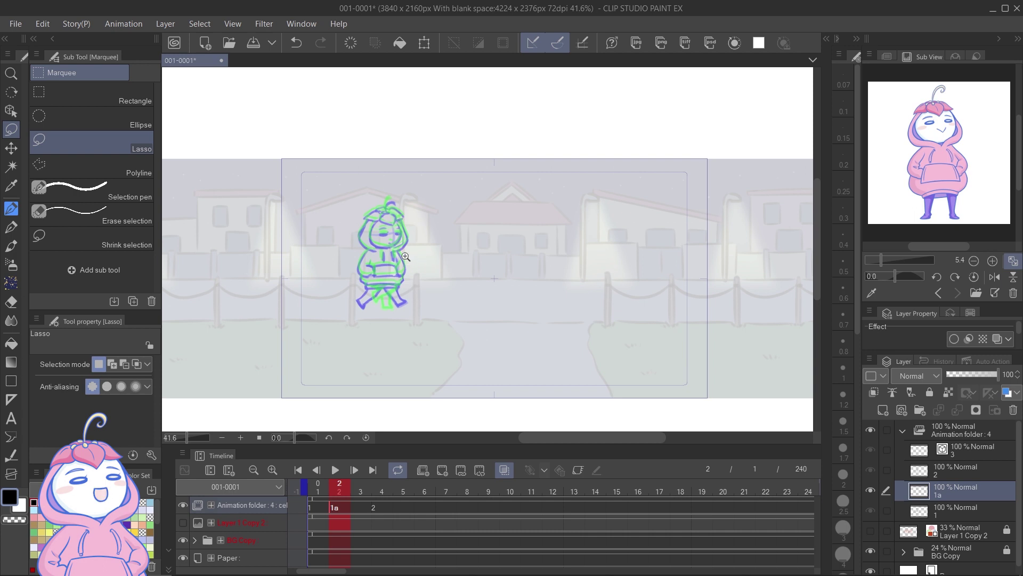
# - Sketch the in-between position of the character's legs and the hoodie's hem on cel 1a using the onion skin as guide
pyautogui.hotkey('ctrl', 'space')
pyautogui.moveTo(409, 262); pyautogui.dragTo(430, 278)
pyautogui.press('p')
pyautogui.hotkey('ctrl', 'space')
pyautogui.moveTo(356, 318)
pyautogui.mouseDown()
pyautogui.moveTo(379, 295)
pyautogui.moveTo(323, 345)
pyautogui.moveTo(354, 367)
pyautogui.moveTo(408, 319)
pyautogui.moveTo(399, 388)
pyautogui.moveTo(430, 376)
pyautogui.mouseUp()
pyautogui.moveTo(430, 375)
pyautogui.mouseDown()
pyautogui.moveTo(403, 324)
pyautogui.moveTo(431, 380)
pyautogui.mouseUp()
pyautogui.hotkey('ctrl', 'z')
pyautogui.hotkey('ctrl', 'z')
pyautogui.hotkey('ctrl', 'z')
pyautogui.moveTo(382, 347); pyautogui.dragTo(432, 379)
pyautogui.moveTo(407, 318); pyautogui.dragTo(426, 370)
pyautogui.moveTo(324, 314); pyautogui.dragTo(449, 314)
pyautogui.scroll(-3, 468, 327)
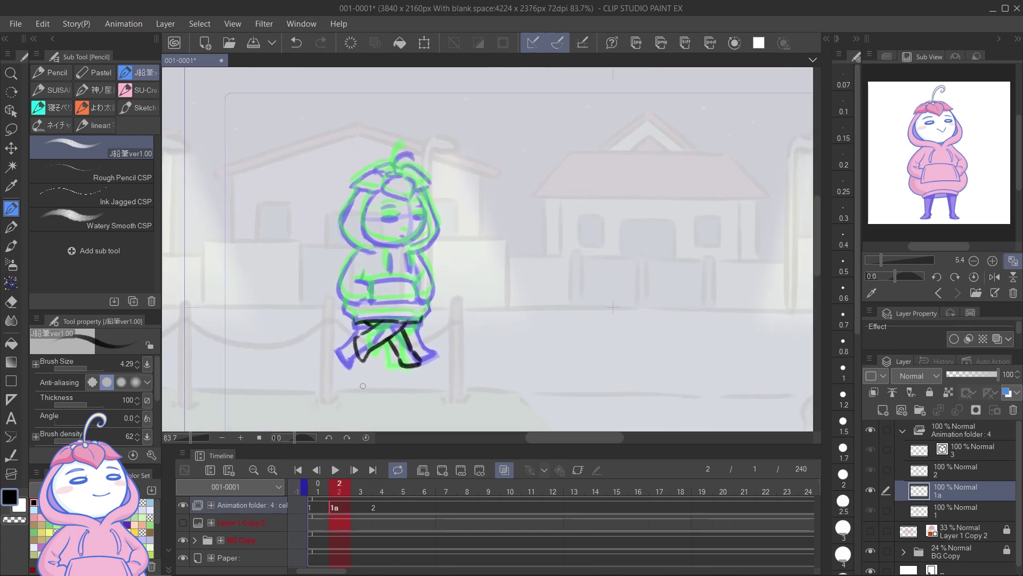
# - Set the onion skin to show 1 previous cel and 1 next cel
pyautogui.click(182, 453)
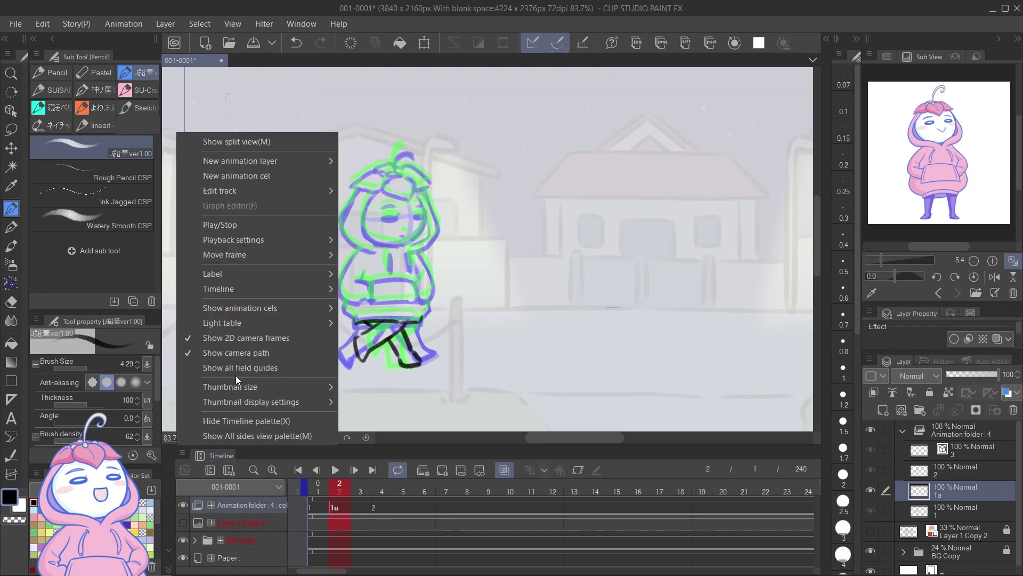
pyautogui.moveTo(289, 309)
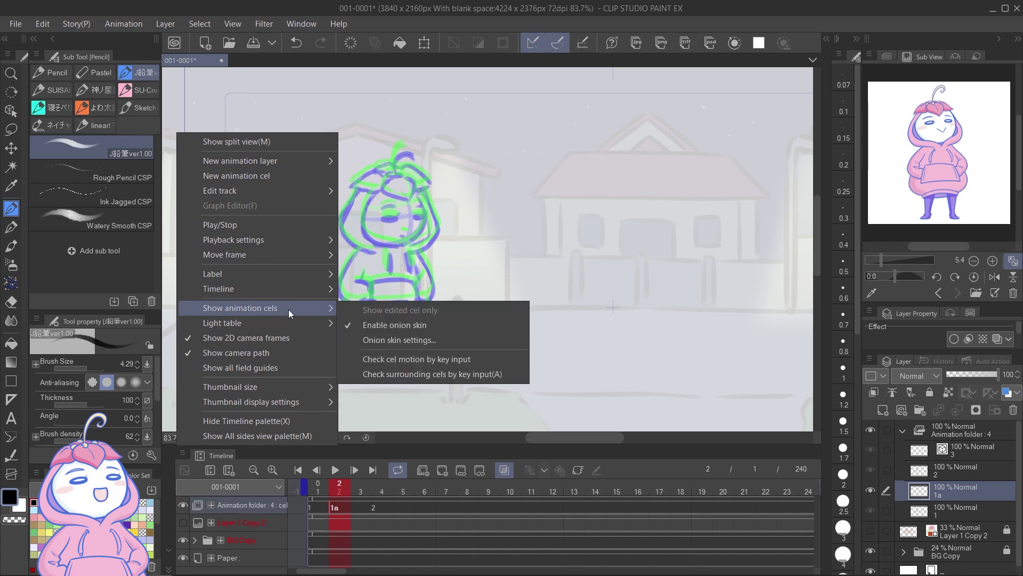
pyautogui.click(400, 342)
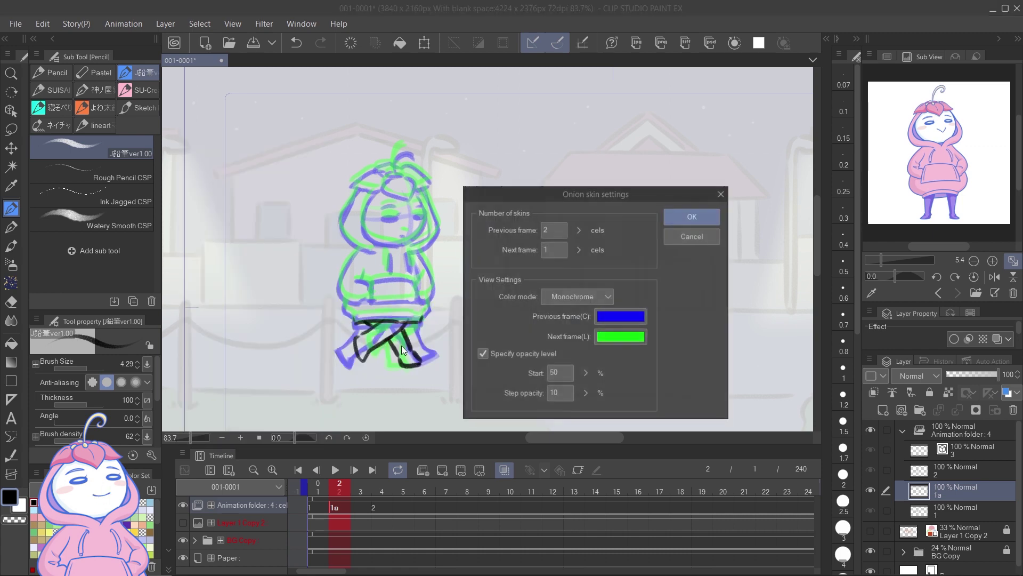
pyautogui.doubleClick(556, 231)
pyautogui.doubleClick(552, 250)
pyautogui.write('2')
pyautogui.doubleClick(553, 231)
pyautogui.write('1')
pyautogui.doubleClick(554, 248)
pyautogui.write('1')
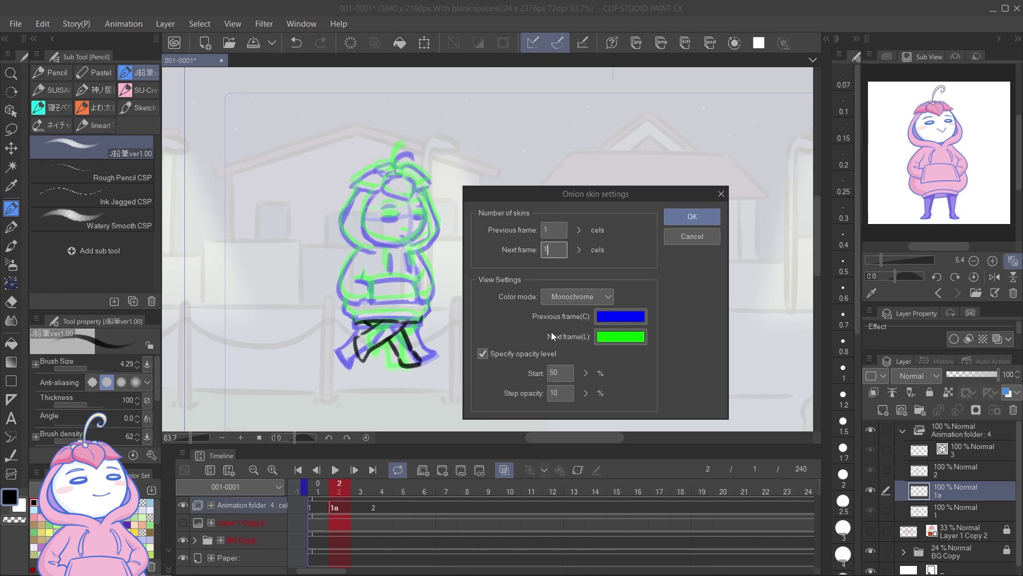
pyautogui.click(616, 322)
pyautogui.click(415, 144)
pyautogui.click(693, 217)
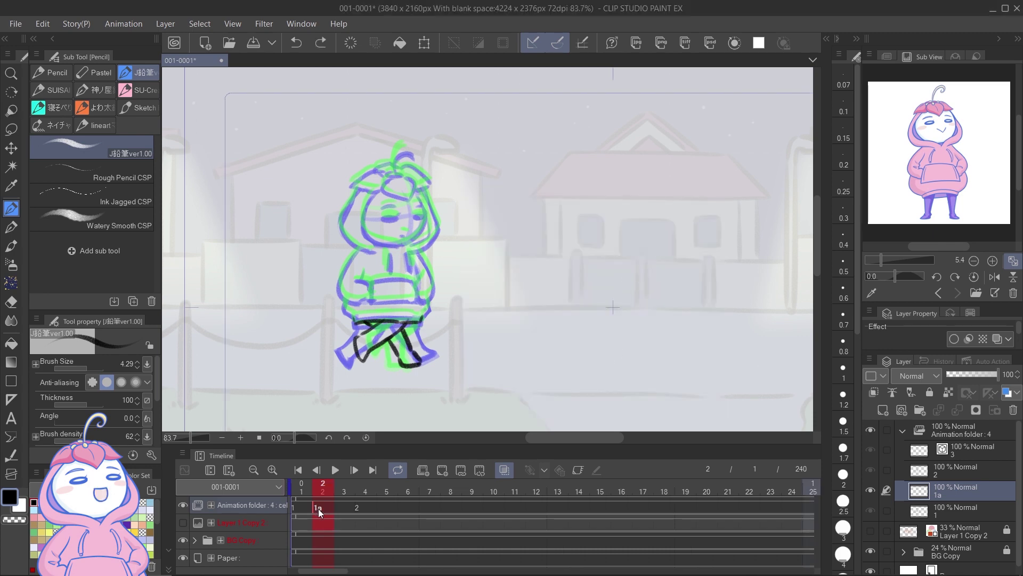
# - Turn off the onion skin at cel 1a and display the Animation cels palette
pyautogui.click(319, 507)
pyautogui.click(507, 469)
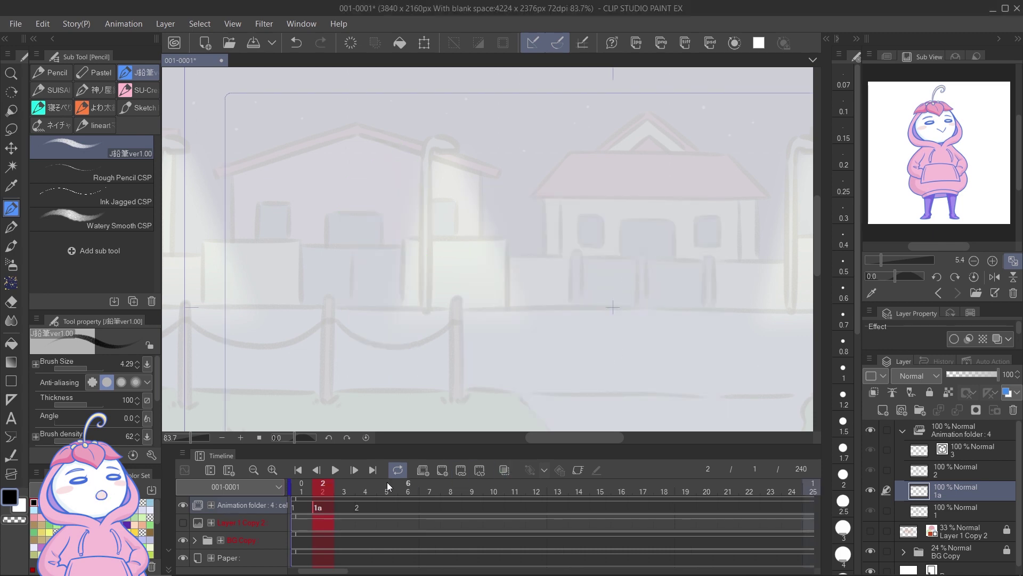
pyautogui.click(292, 26)
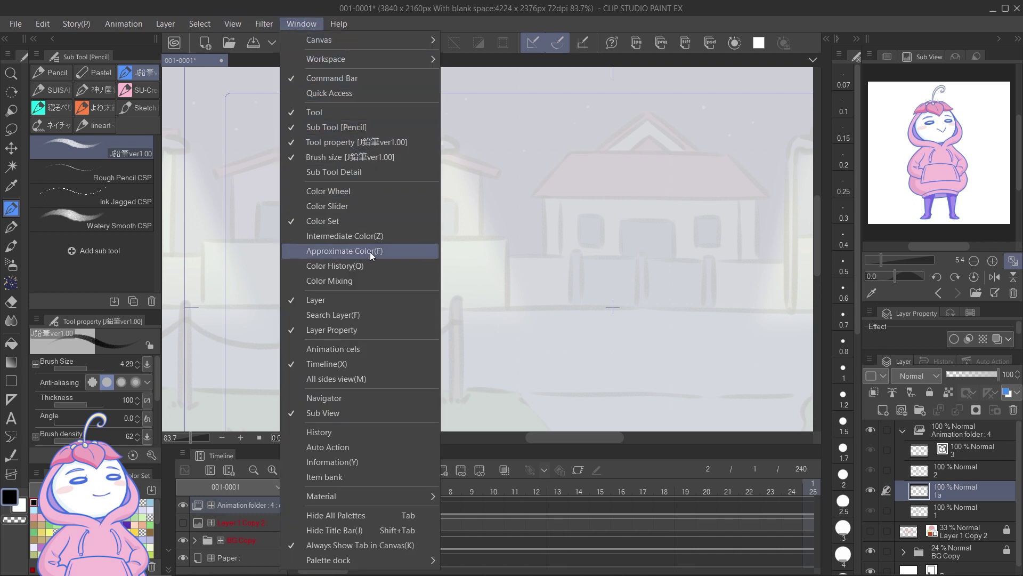
pyautogui.click(382, 348)
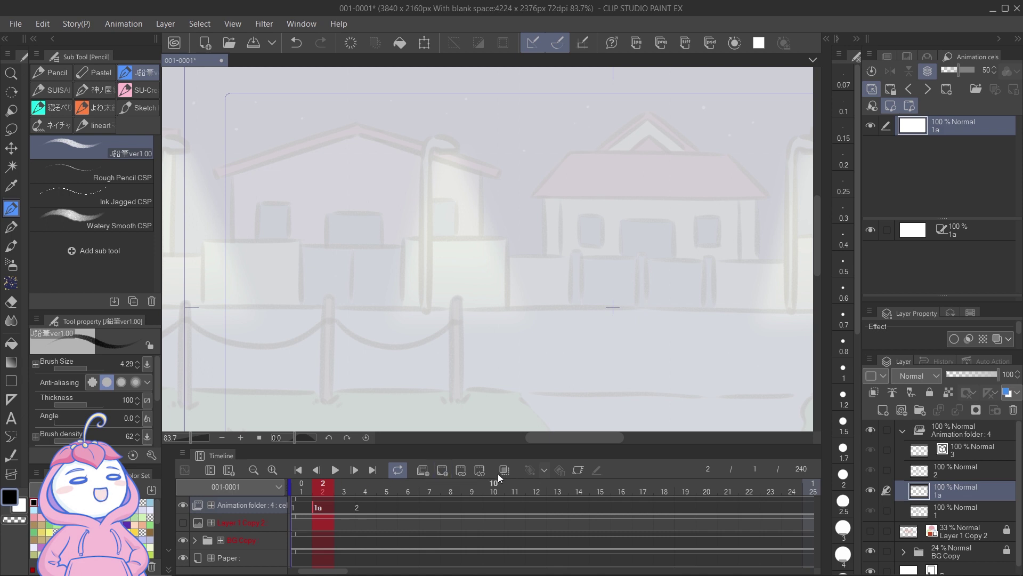
# - Add cels 1 and 2 to the light table of cel 1a
pyautogui.click(947, 514)
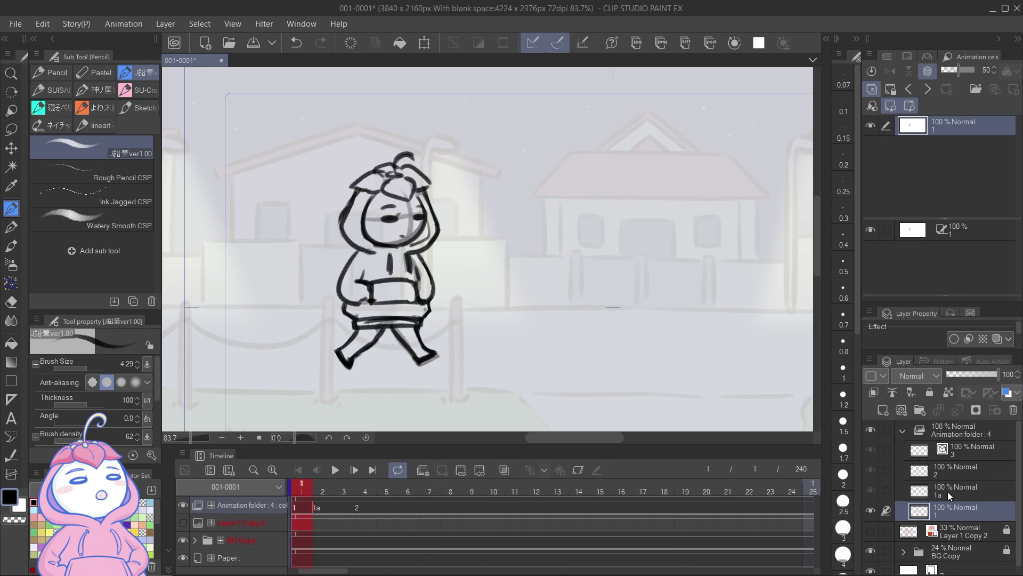
pyautogui.click(948, 490)
pyautogui.moveTo(951, 512); pyautogui.dragTo(942, 252)
pyautogui.click(957, 483)
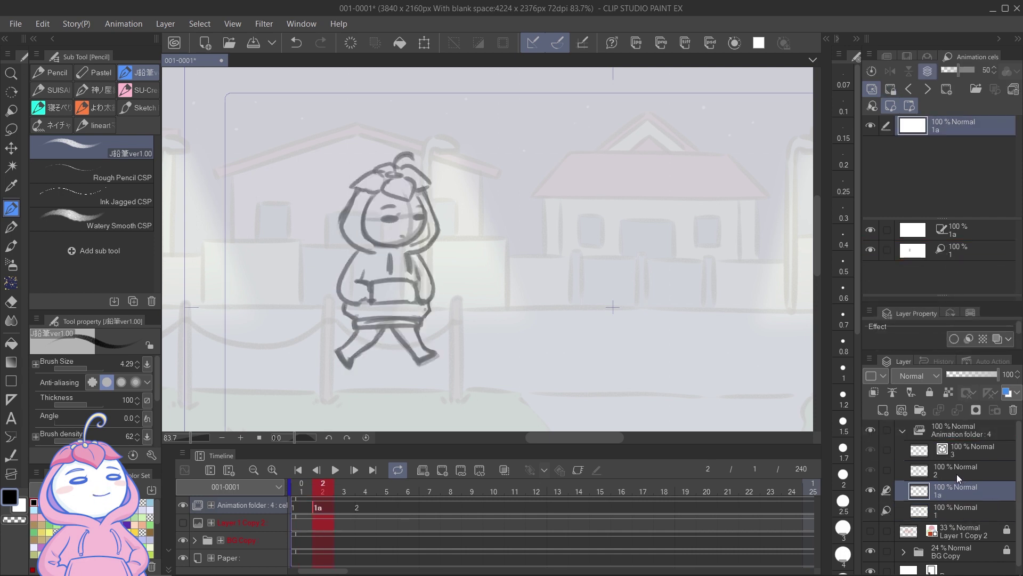
pyautogui.moveTo(958, 474); pyautogui.dragTo(962, 265)
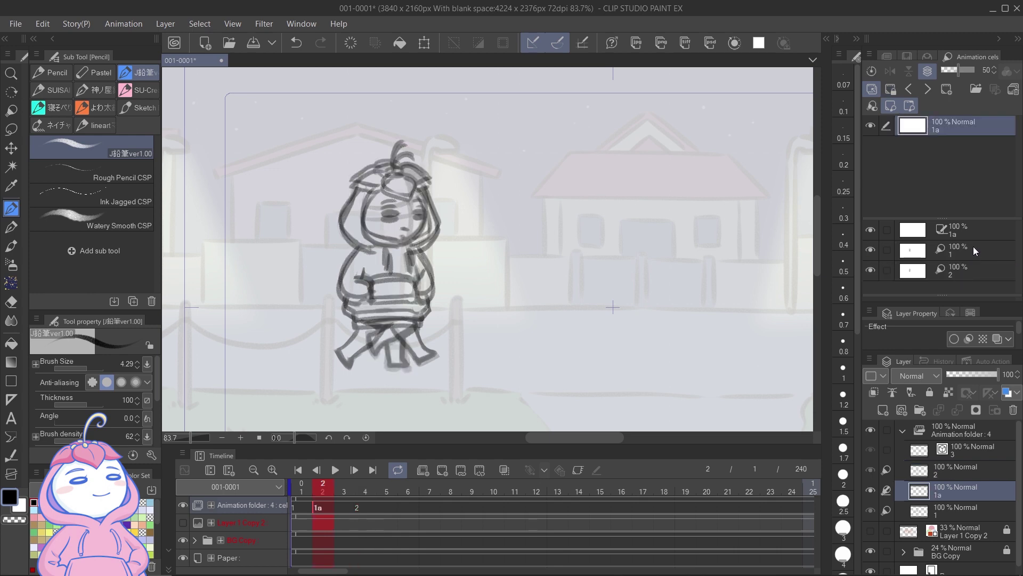
# - Shift cel 1 to the right and cel 2 to the left on the light table, and switch the light table off
pyautogui.click(973, 251)
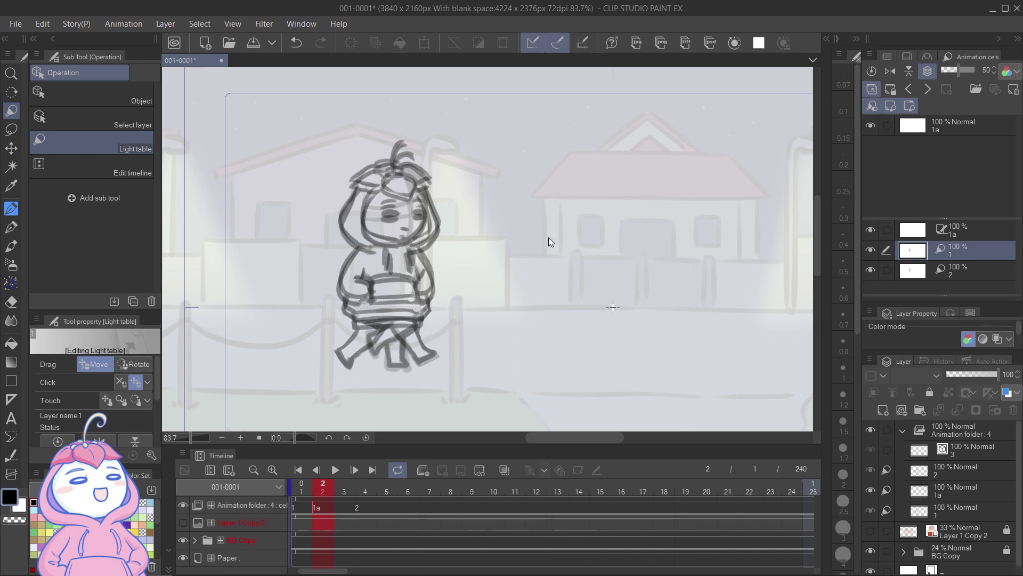
pyautogui.moveTo(439, 268)
pyautogui.mouseDown()
pyautogui.moveTo(491, 265)
pyautogui.moveTo(530, 278)
pyautogui.mouseUp()
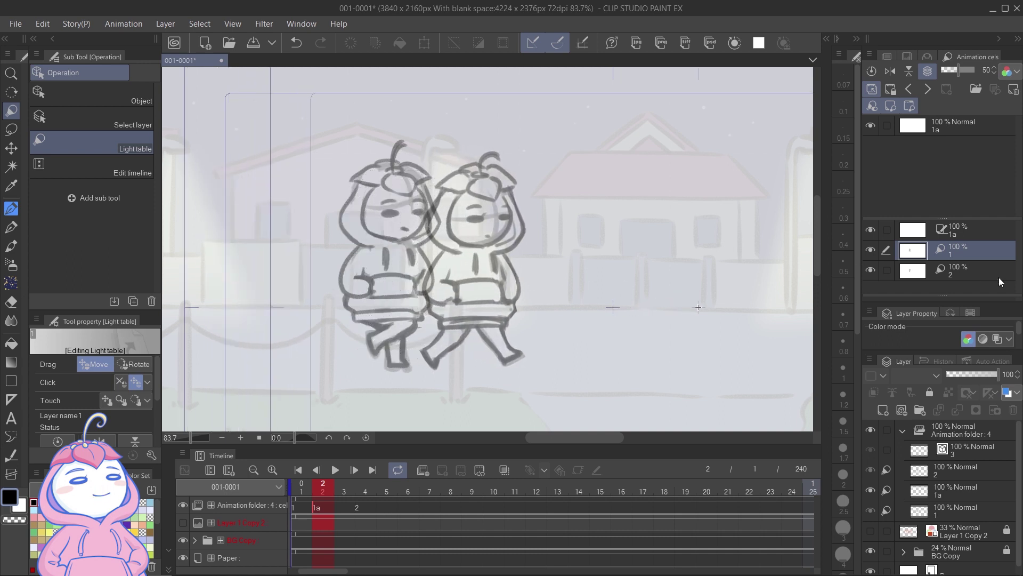
pyautogui.click(952, 278)
pyautogui.moveTo(386, 274); pyautogui.dragTo(321, 272)
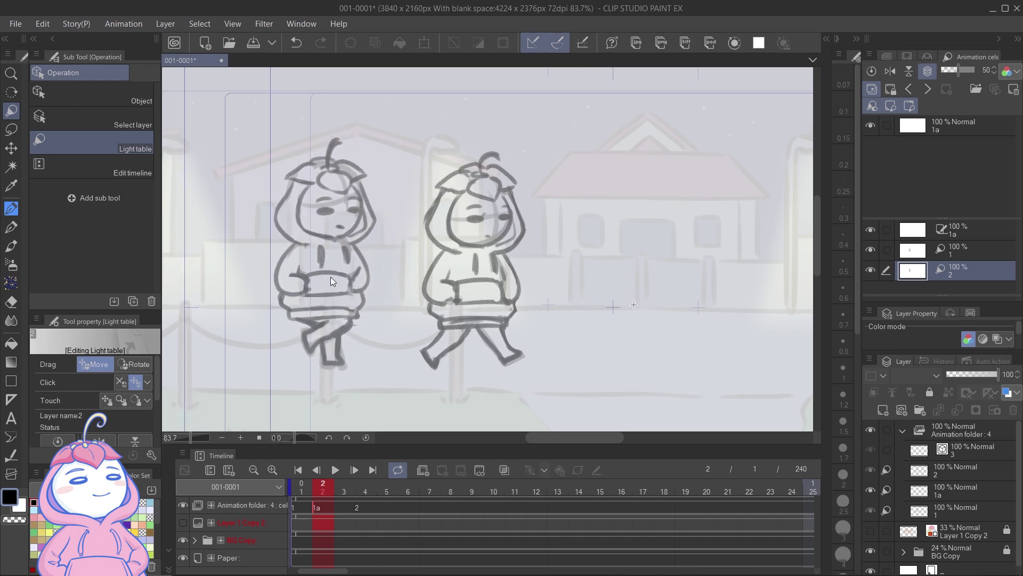
pyautogui.click(872, 89)
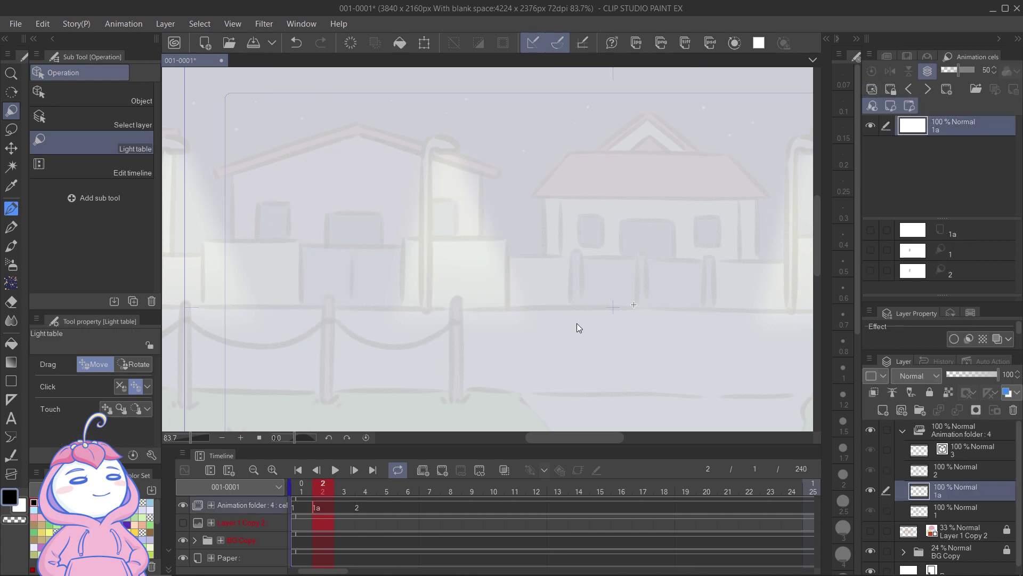
# - Check the neighbouring cels' drawings on the timeline, return to cel 1a on frame 2, and switch its light table back on
pyautogui.click(357, 495)
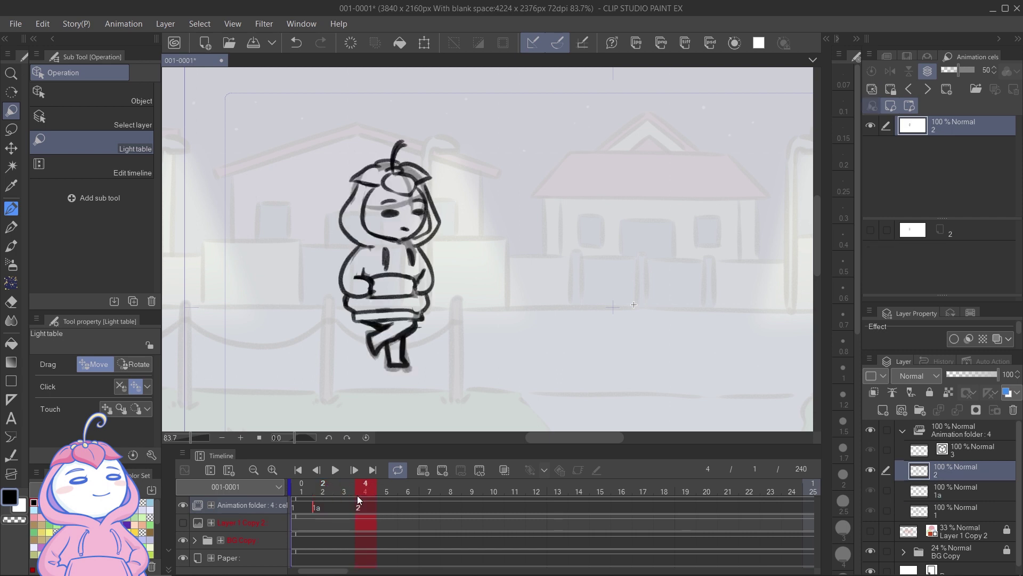
pyautogui.click(316, 490)
pyautogui.moveTo(316, 490)
pyautogui.mouseDown()
pyautogui.moveTo(285, 497)
pyautogui.moveTo(302, 501)
pyautogui.mouseUp()
pyautogui.click(337, 504)
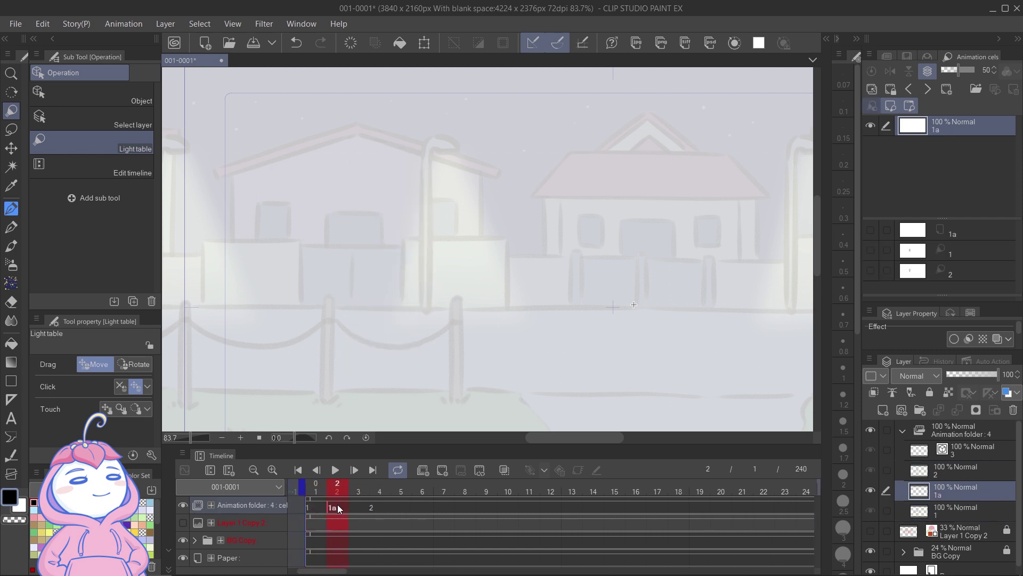
pyautogui.click(869, 91)
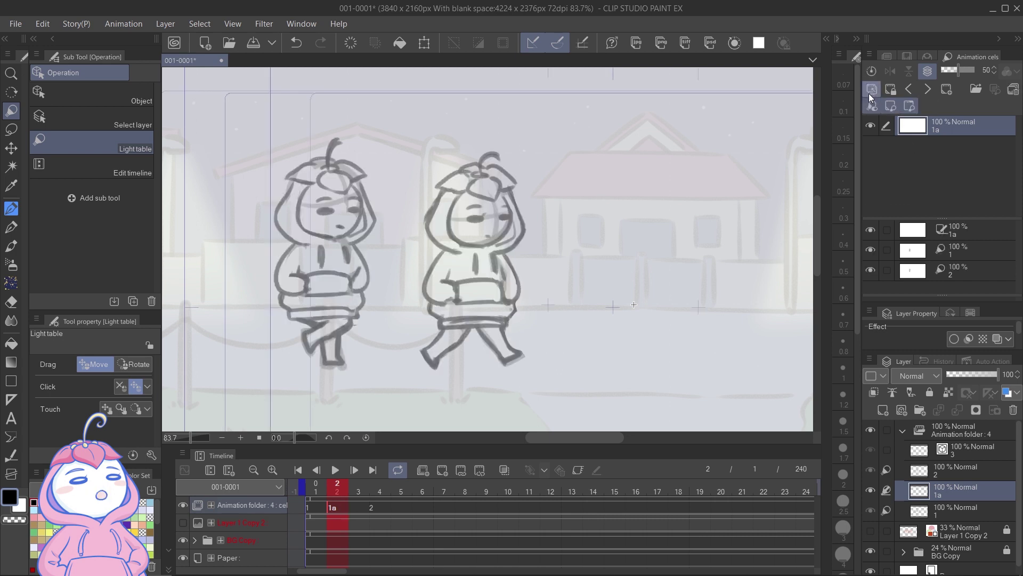
# - Move light table cels 1 and 2 toward each other so both figures overlap midway between the two positions
pyautogui.hotkey('ctrl', 'z')
pyautogui.hotkey('ctrl', 'z')
pyautogui.moveTo(479, 281); pyautogui.dragTo(439, 284)
pyautogui.click(956, 277)
pyautogui.moveTo(357, 270); pyautogui.dragTo(468, 274)
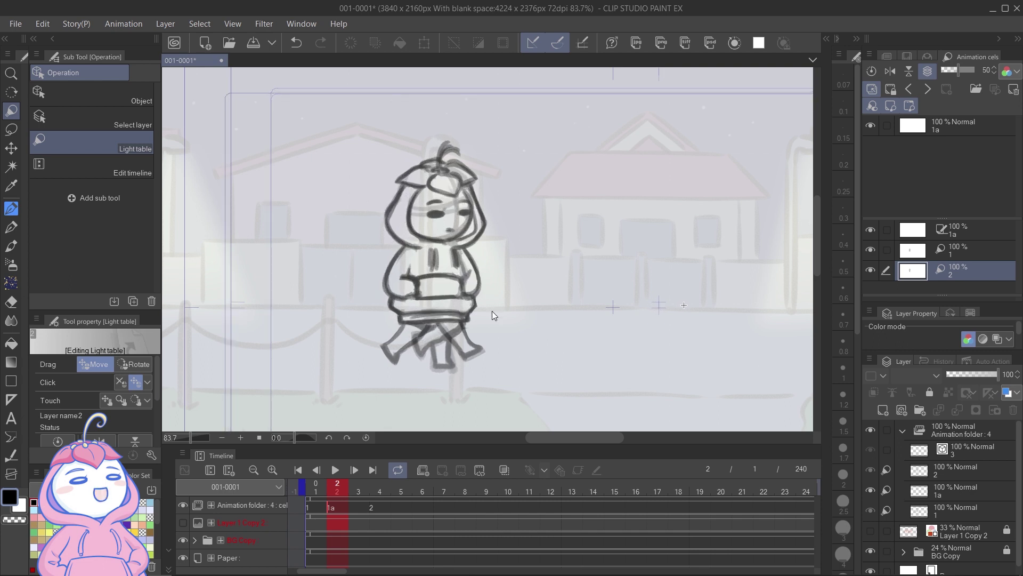
# - Display light table cel 2 in half color with a red layer color
pyautogui.click(1016, 74)
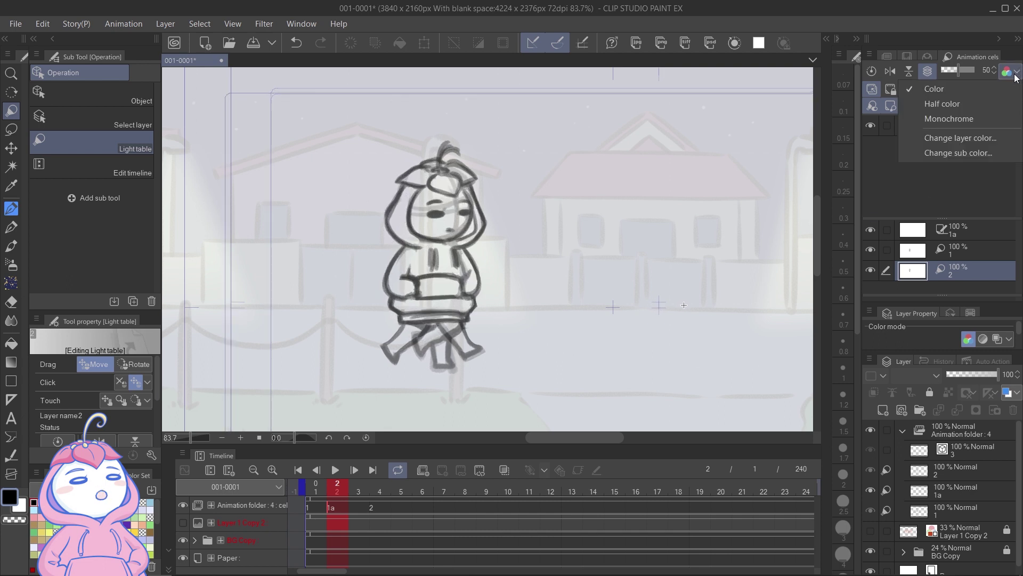
pyautogui.click(978, 100)
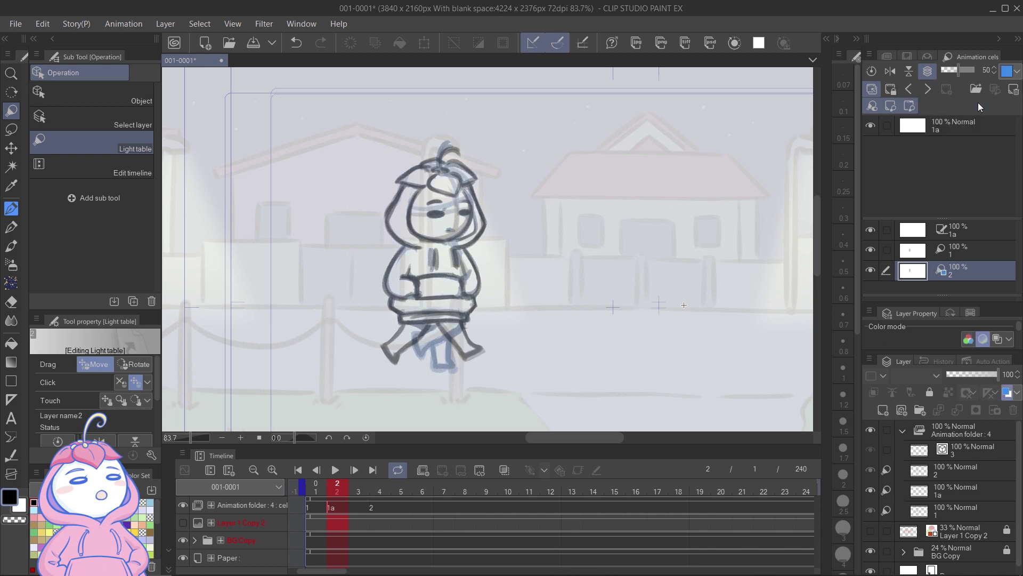
pyautogui.click(1016, 74)
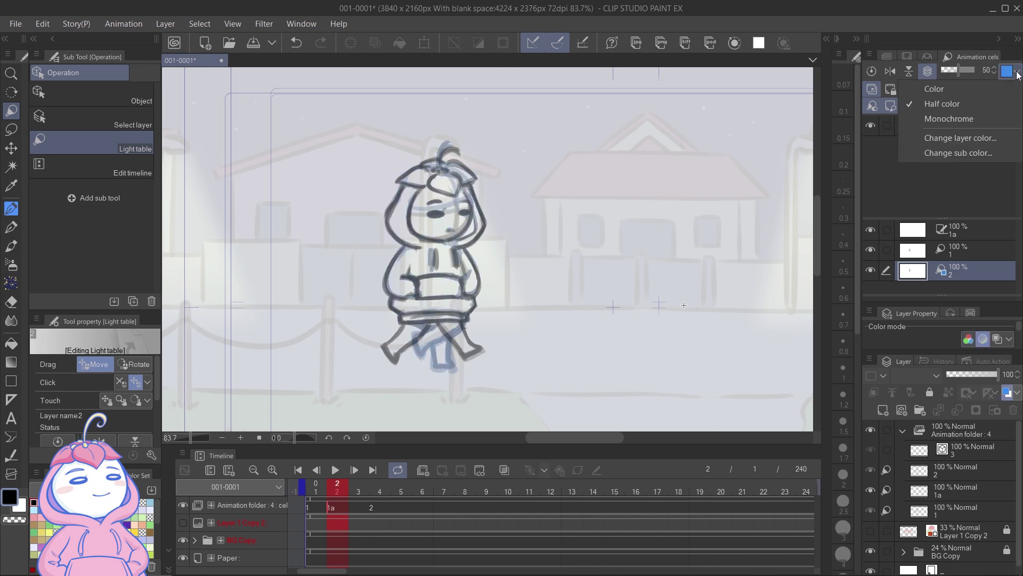
pyautogui.click(999, 139)
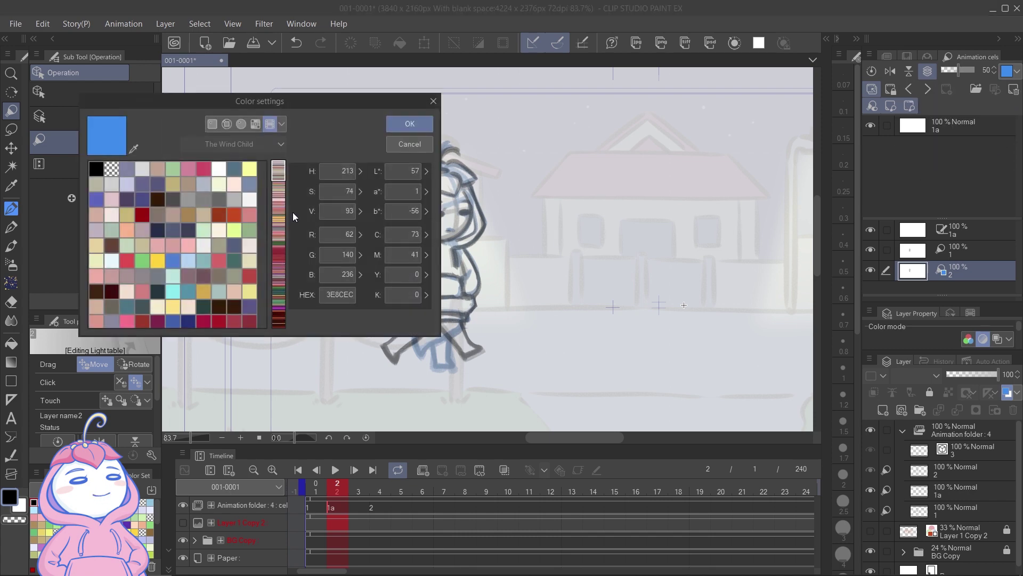
pyautogui.click(233, 214)
pyautogui.click(423, 127)
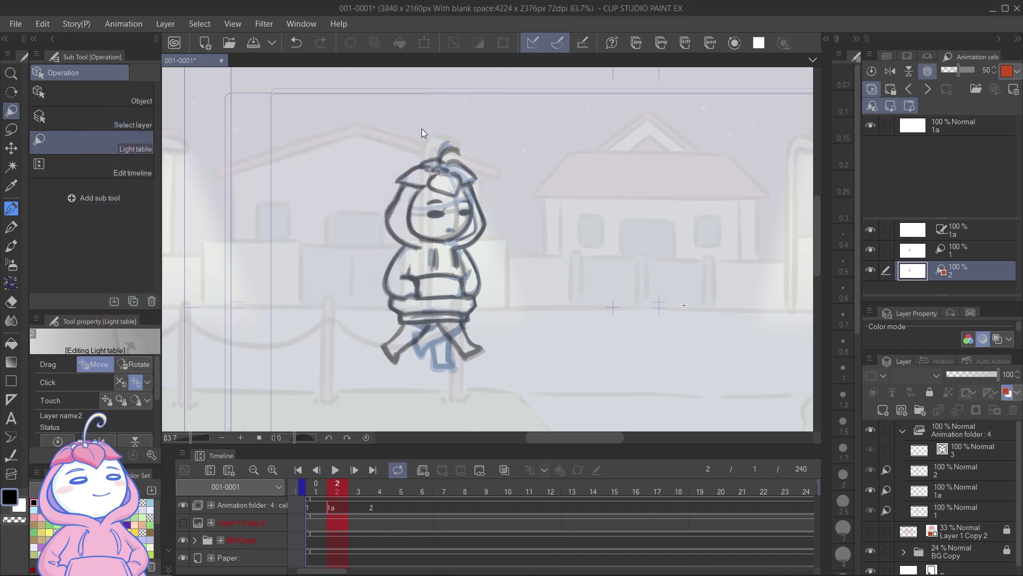
# - Change the layer color of light table cel 1 to the bright green 62EC3E
pyautogui.click(971, 247)
pyautogui.click(1016, 71)
pyautogui.click(999, 140)
pyautogui.click(245, 190)
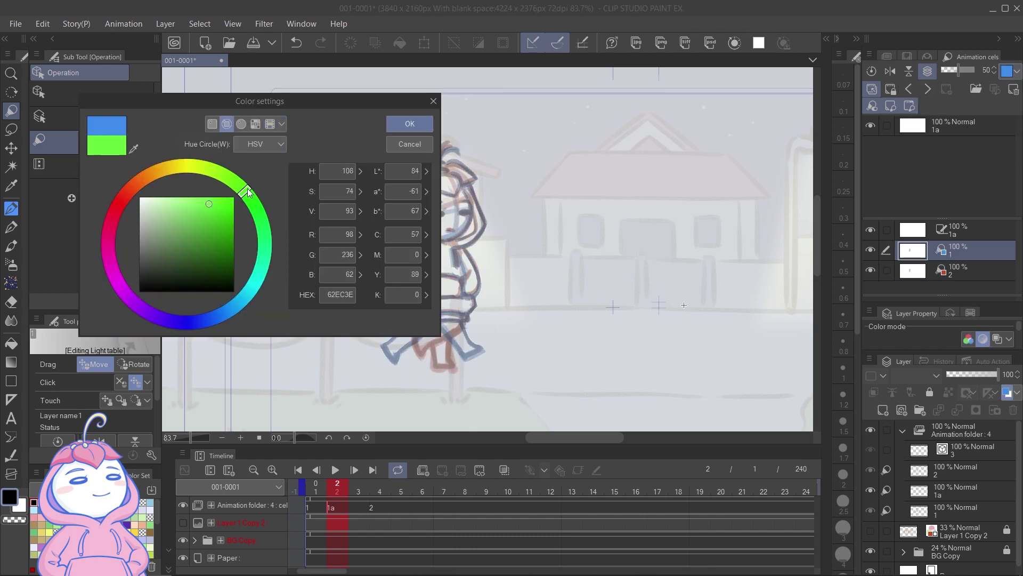
pyautogui.click(403, 127)
# - Set the light table opacity to 48 and make cel 1a the cel being edited
pyautogui.click(970, 270)
pyautogui.moveTo(960, 70)
pyautogui.mouseDown()
pyautogui.moveTo(972, 70)
pyautogui.moveTo(958, 70)
pyautogui.mouseUp()
pyautogui.click(971, 231)
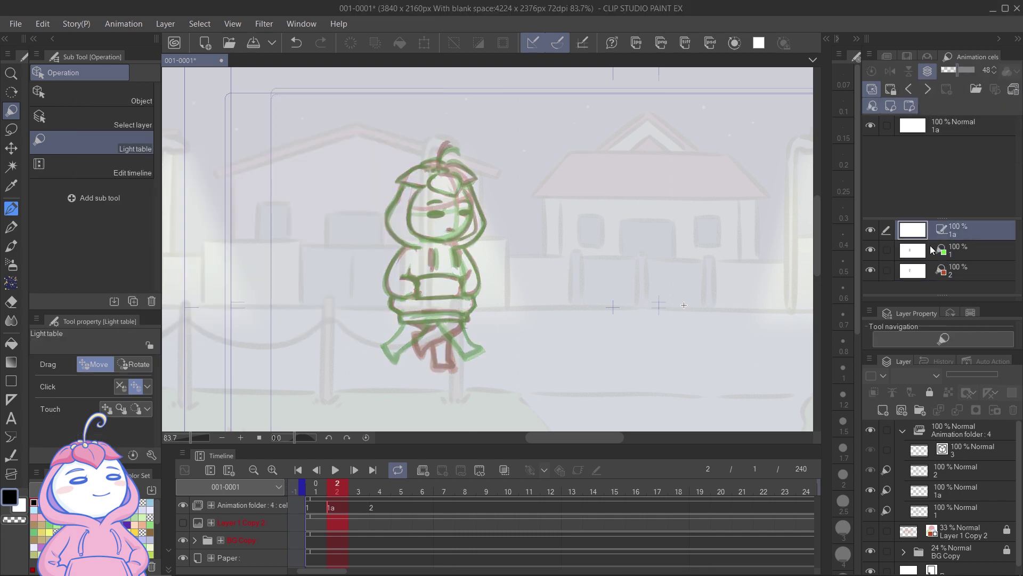
# - Sketch the in-between walking legs and the hoodie's hem line on cel 1a in black with the J鉛筆ver1.00 pencil
pyautogui.scroll(2, 444, 336)
pyautogui.moveTo(419, 324)
pyautogui.mouseDown()
pyautogui.moveTo(431, 352)
pyautogui.moveTo(390, 377)
pyautogui.moveTo(448, 337)
pyautogui.mouseUp()
pyautogui.hotkey('ctrl', 'z')
pyautogui.moveTo(394, 336)
pyautogui.mouseDown()
pyautogui.moveTo(431, 351)
pyautogui.moveTo(391, 378)
pyautogui.moveTo(457, 325)
pyautogui.moveTo(403, 329)
pyautogui.mouseUp()
pyautogui.moveTo(433, 345)
pyautogui.mouseDown()
pyautogui.moveTo(483, 368)
pyautogui.moveTo(454, 332)
pyautogui.mouseUp()
pyautogui.hotkey('ctrl', 'z')
pyautogui.hotkey('ctrl', 'z')
pyautogui.moveTo(429, 344); pyautogui.dragTo(443, 375)
pyautogui.moveTo(379, 311); pyautogui.dragTo(481, 312)
pyautogui.scroll(-2, 519, 306)
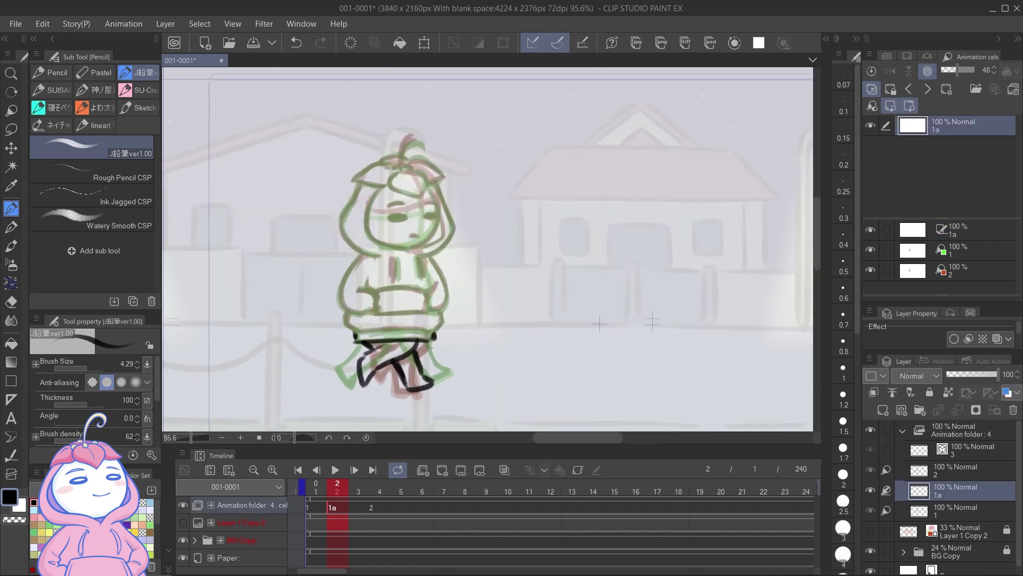
# - Remove cels 1 and 2 from the light table of cel 1a
pyautogui.click(349, 496)
pyautogui.click(969, 257)
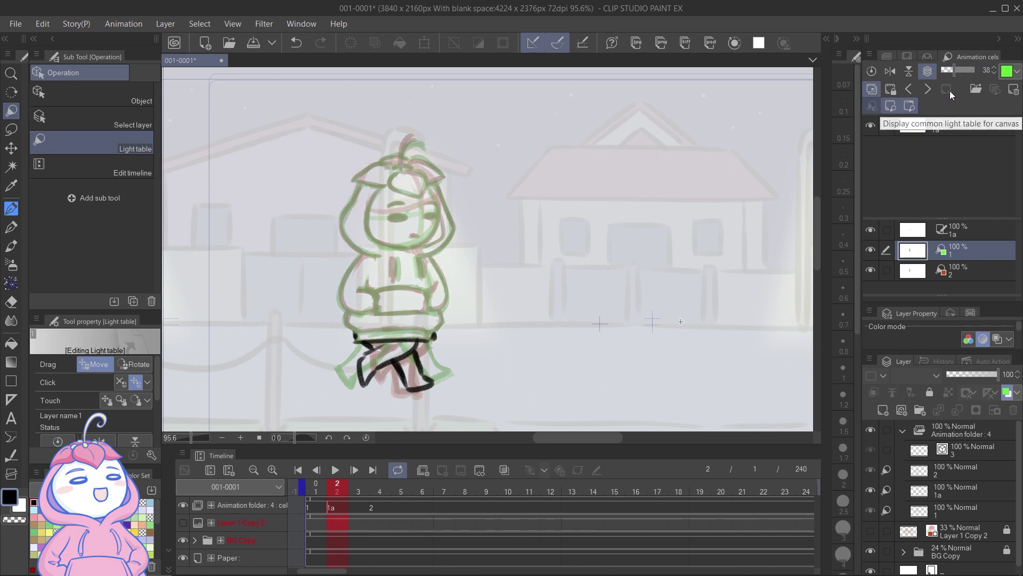
pyautogui.click(1014, 92)
pyautogui.click(967, 250)
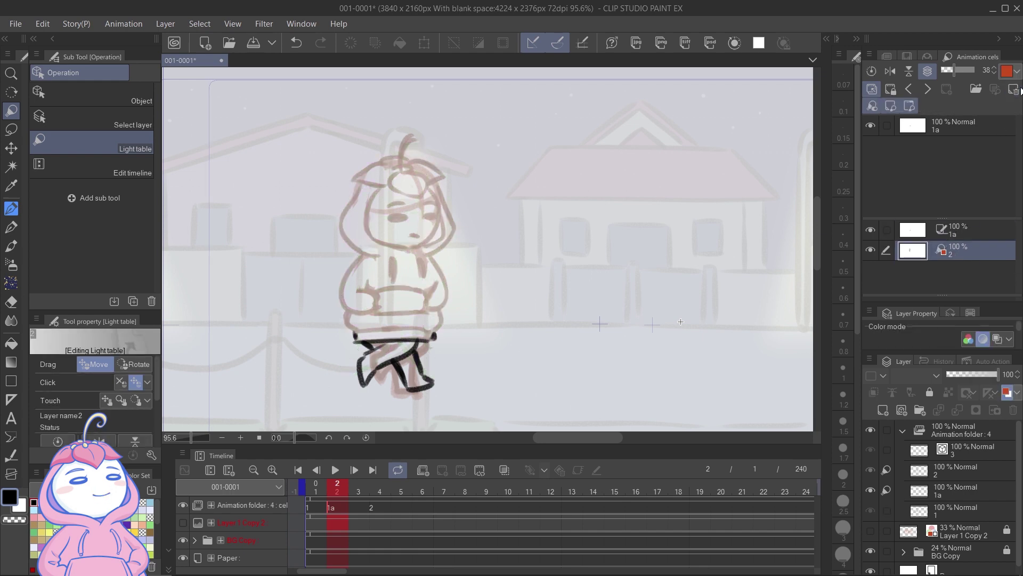
pyautogui.click(1014, 91)
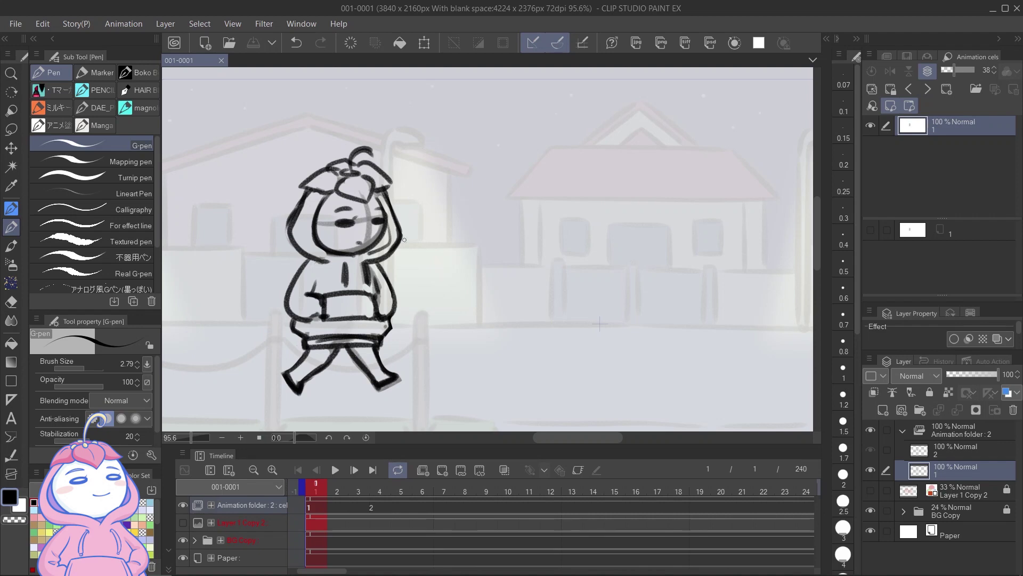
# - Try importing animasi audio.wav directly into the file as an audio track, and undo the import
pyautogui.click(16, 24)
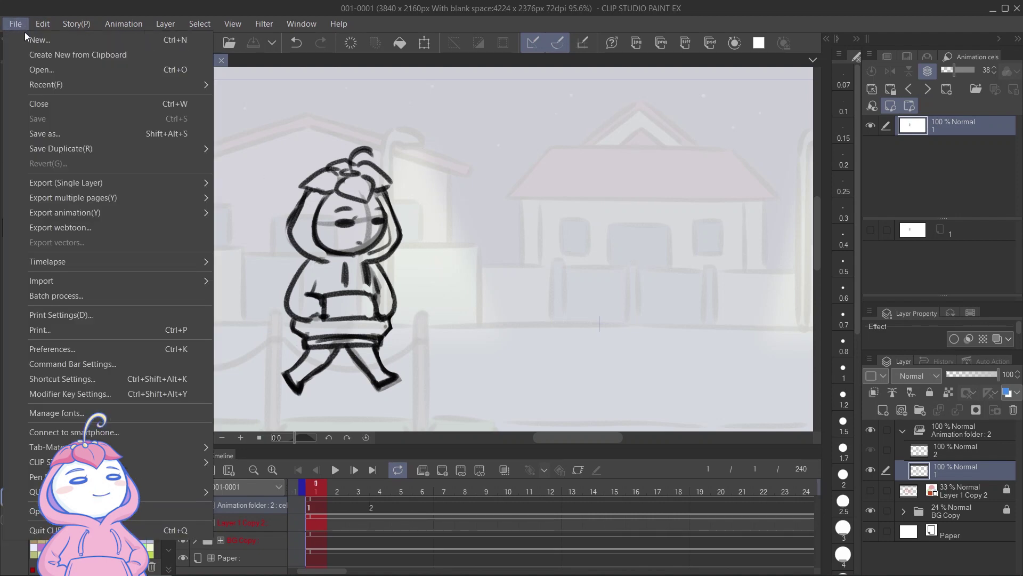
pyautogui.moveTo(173, 279)
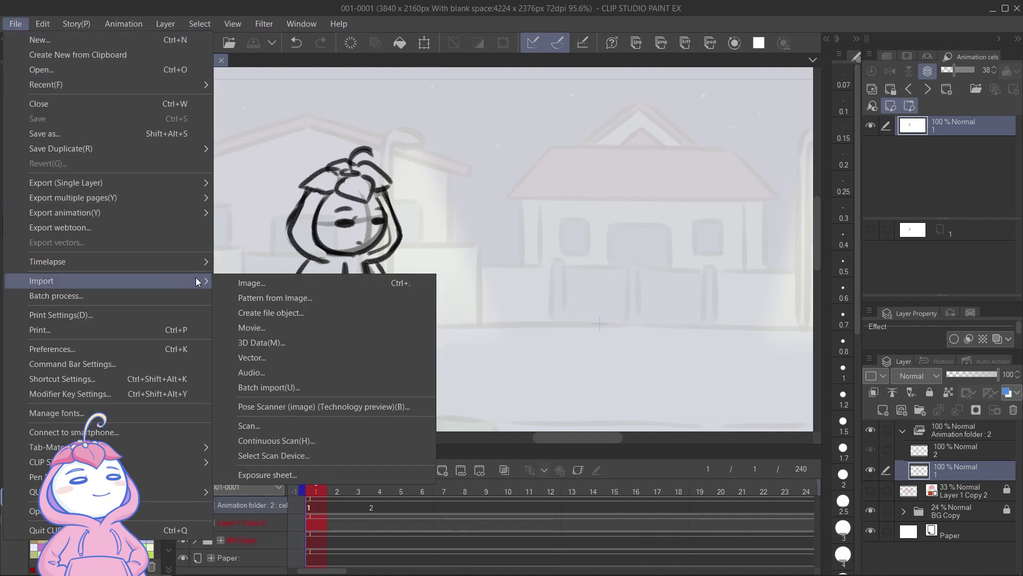
pyautogui.click(304, 371)
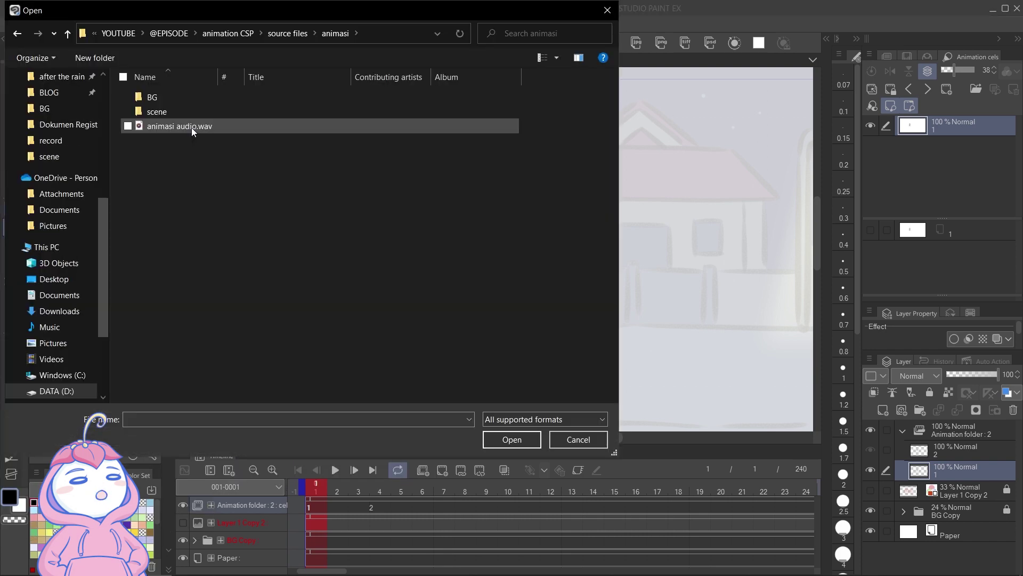
pyautogui.click(192, 127)
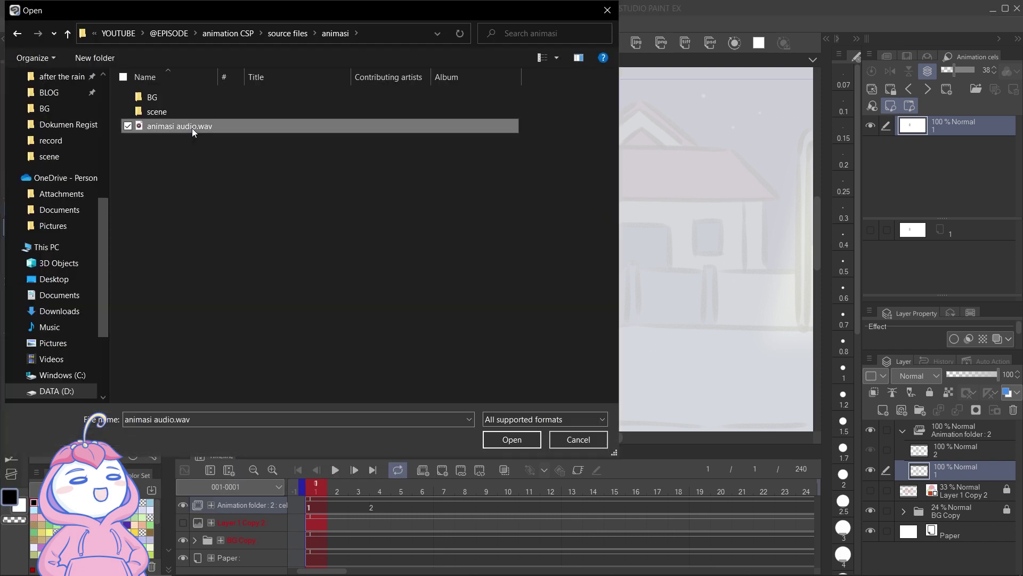
pyautogui.click(512, 440)
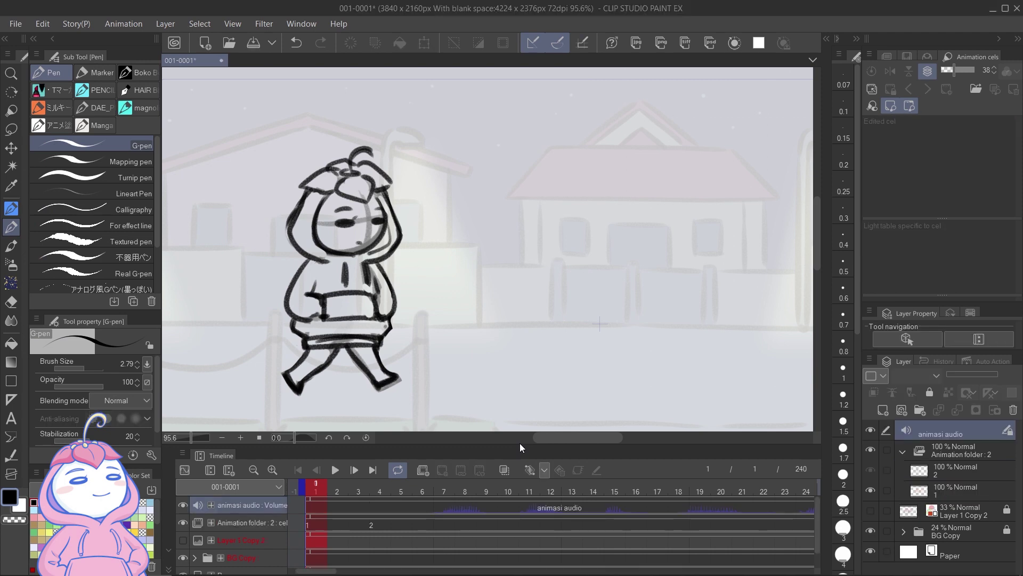
pyautogui.hotkey('ctrl', 'z')
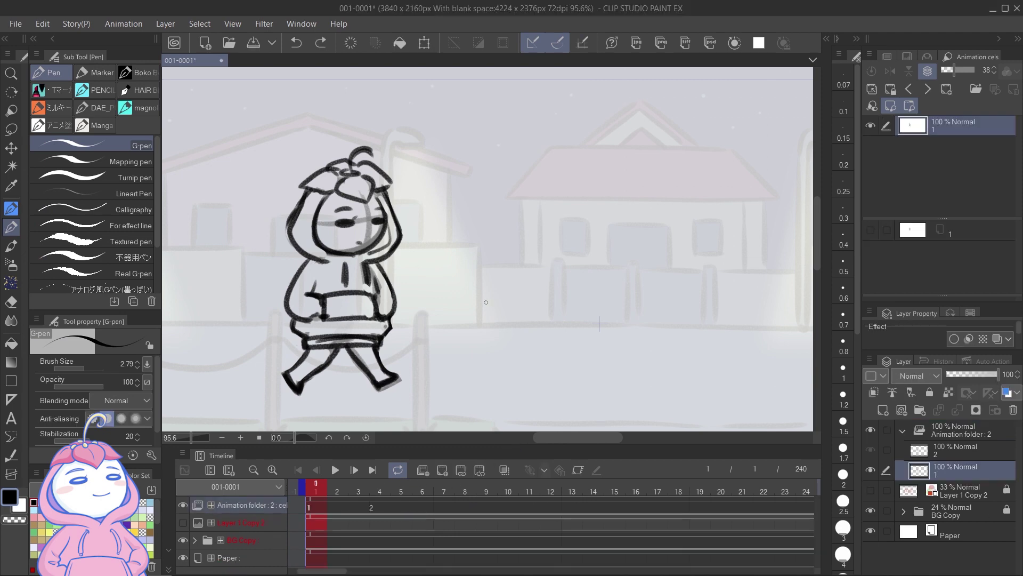
# - Create a new audio layer and import animasi audio.wav into its timeline track
pyautogui.click(140, 25)
pyautogui.moveTo(152, 41)
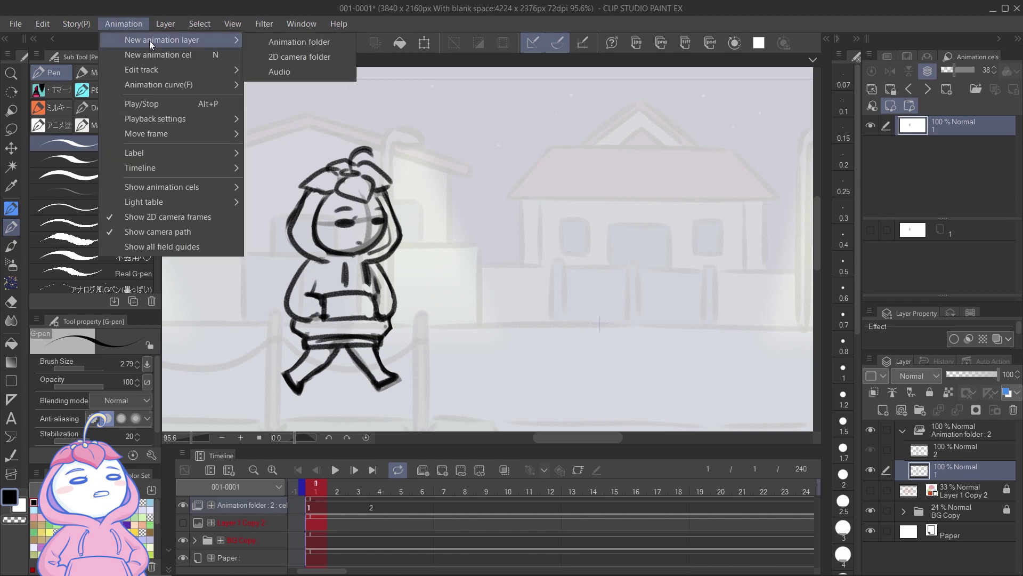
pyautogui.click(306, 73)
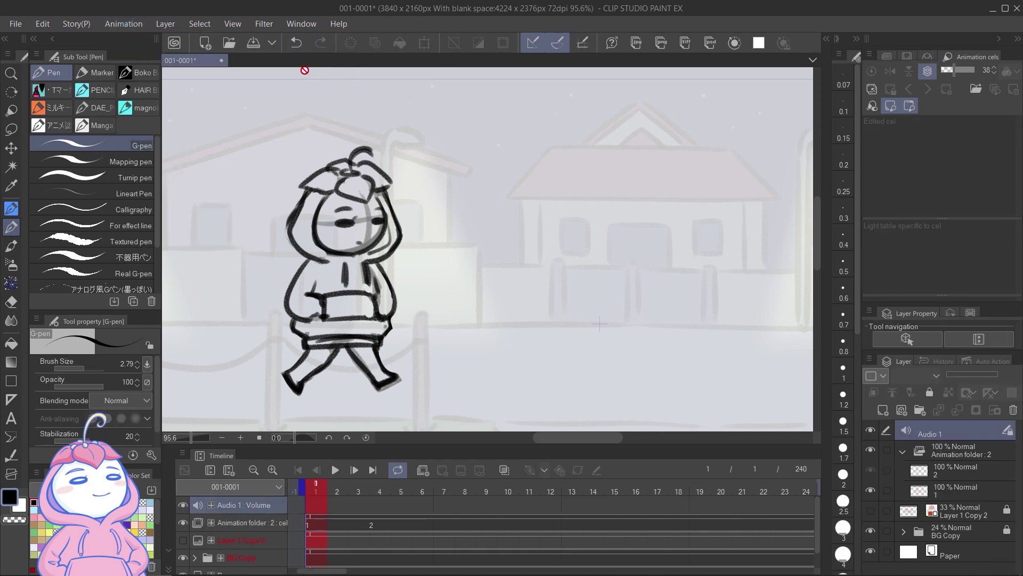
pyautogui.rightClick(315, 505)
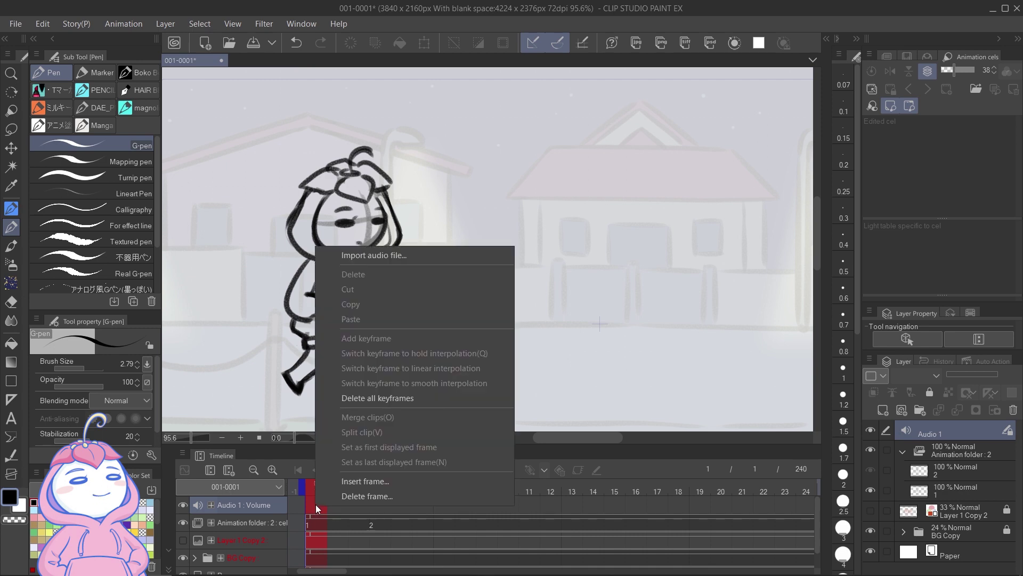
pyautogui.click(439, 261)
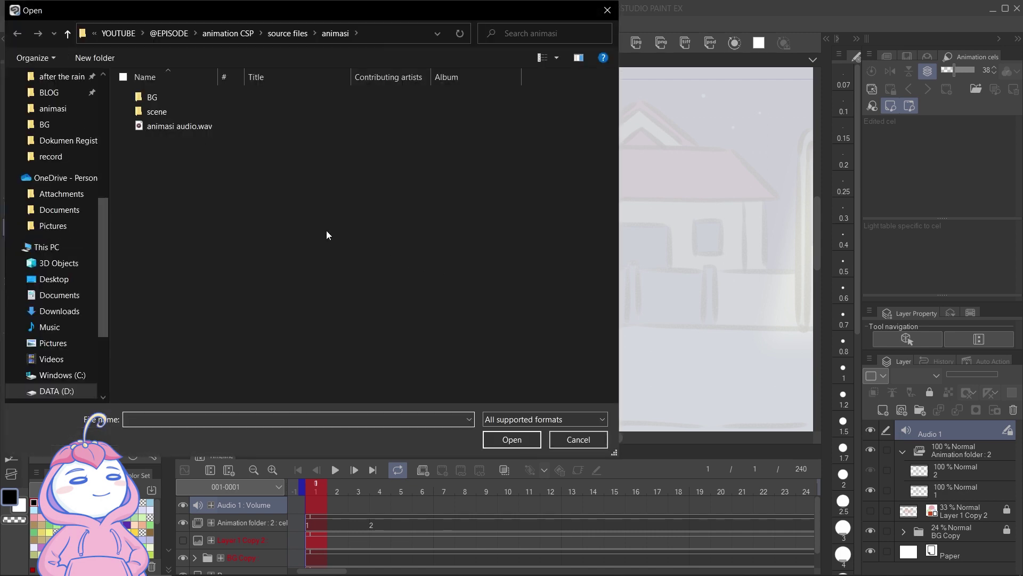
pyautogui.doubleClick(207, 127)
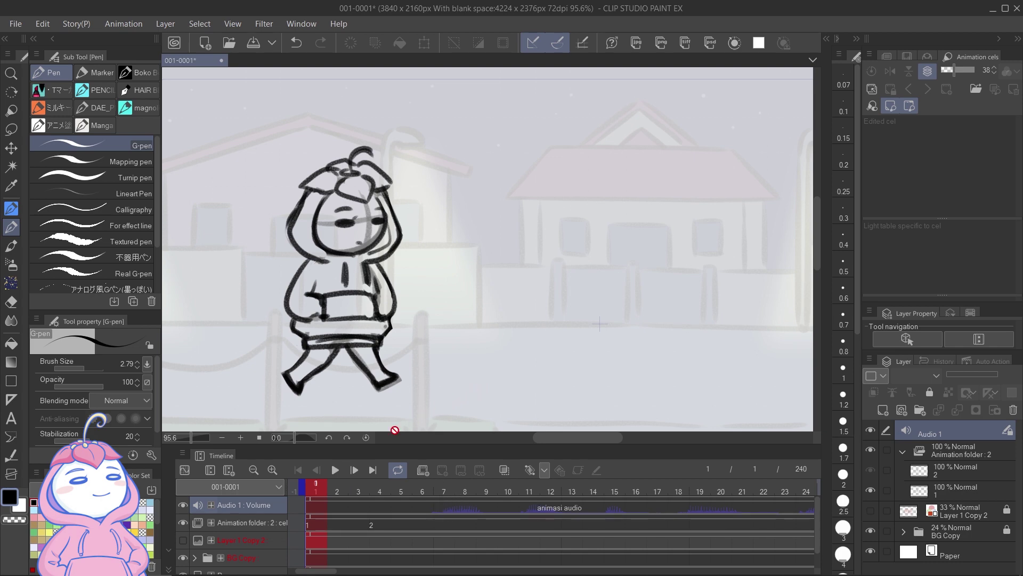
# - Play the animation with its sound, view more of the audio waveform on the timeline, and return to the first frame
pyautogui.click(336, 469)
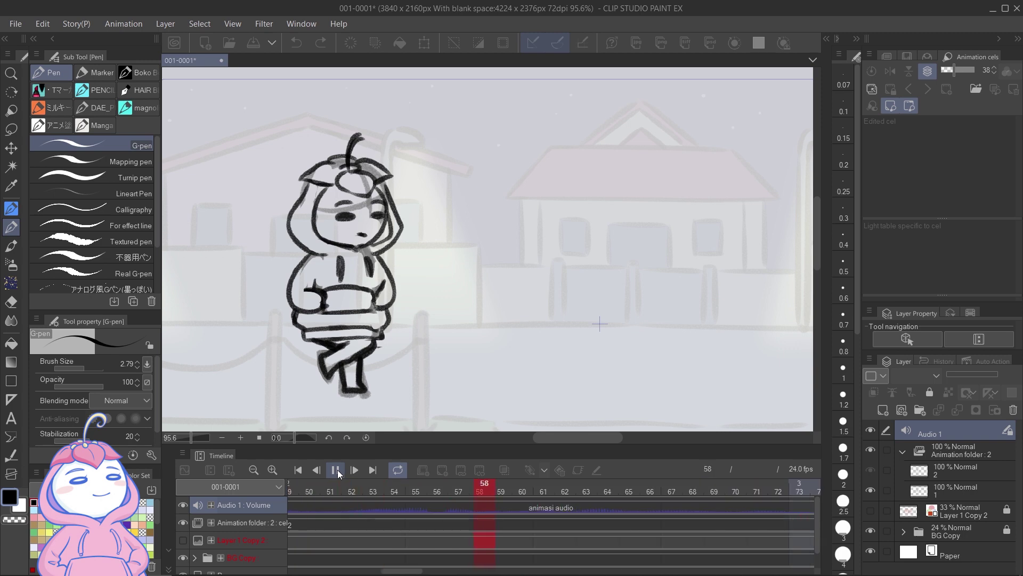
pyautogui.click(338, 470)
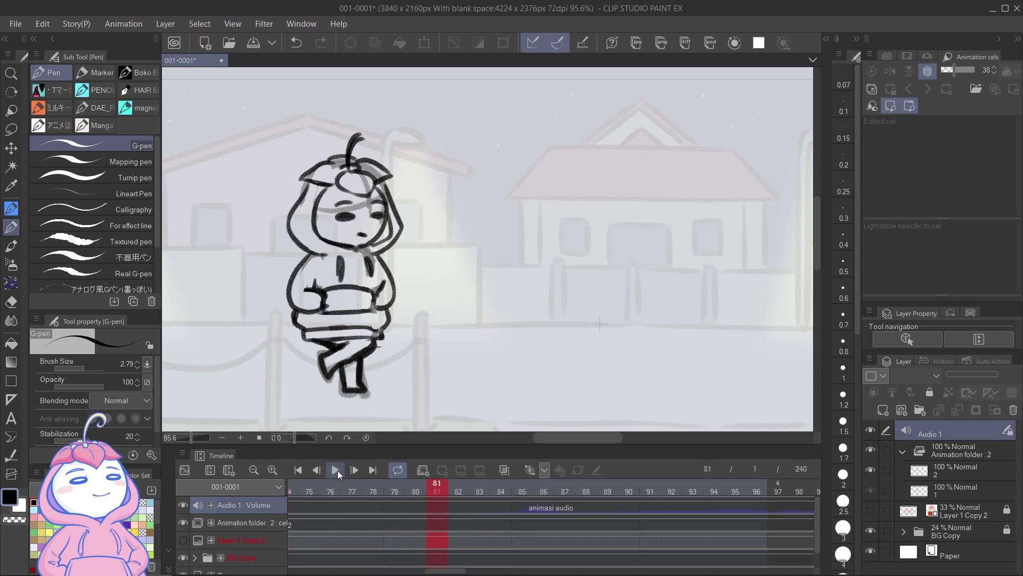
pyautogui.click(255, 471)
pyautogui.click(255, 472)
pyautogui.click(256, 471)
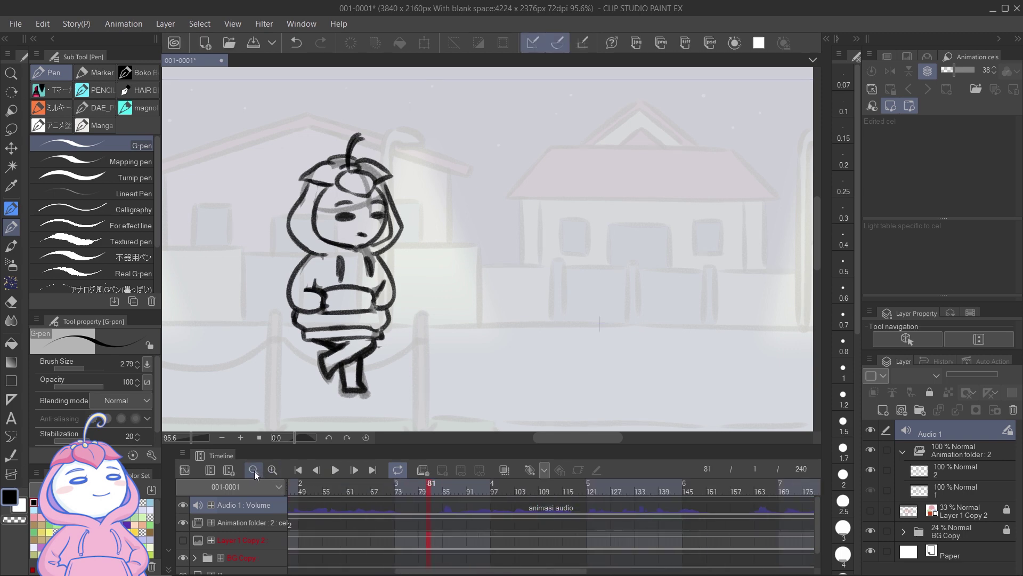
pyautogui.click(297, 470)
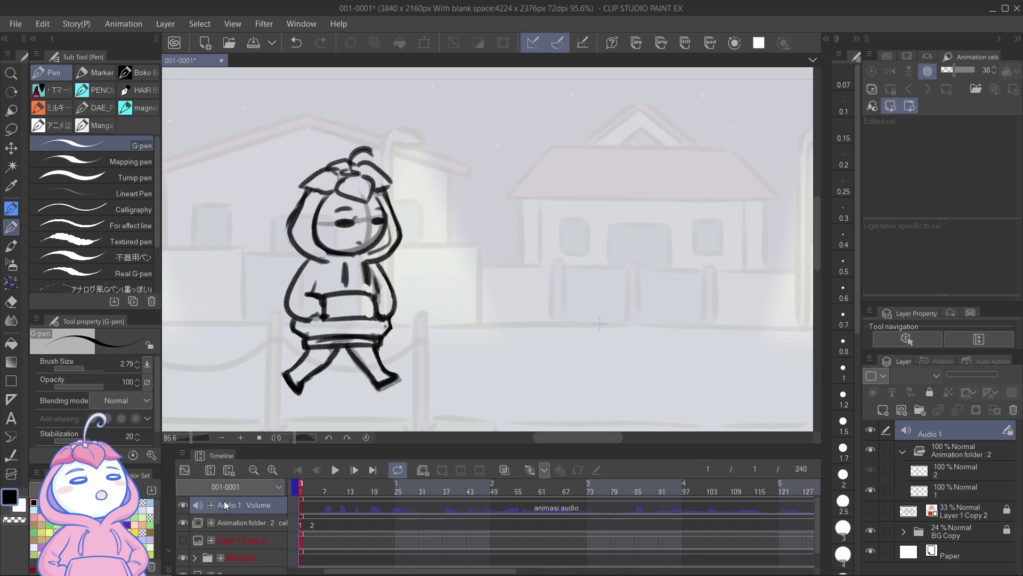
# - Expand the Audio 1 track to show its track label row, and listen to the audio from frame 7
pyautogui.click(211, 505)
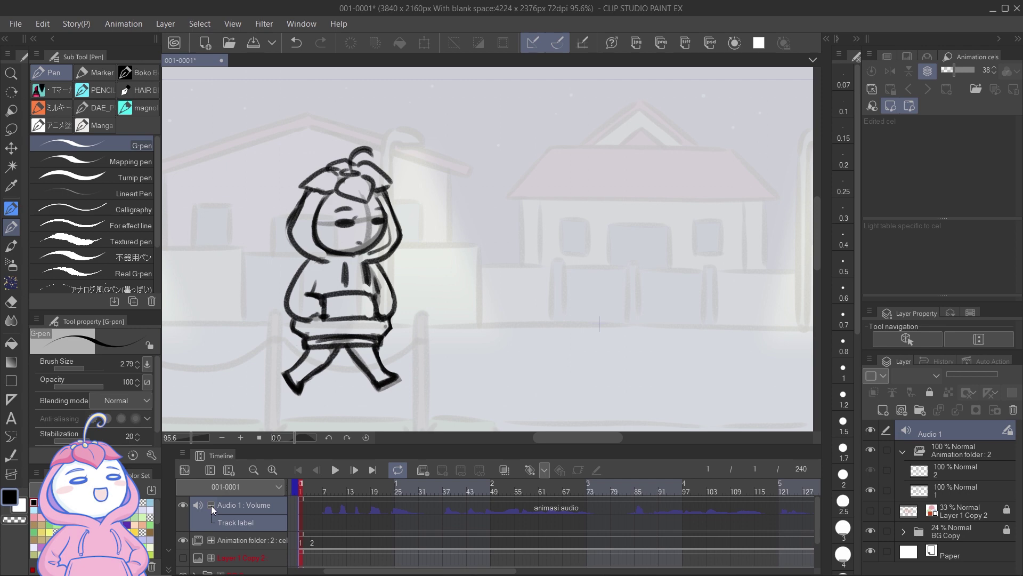
pyautogui.click(322, 487)
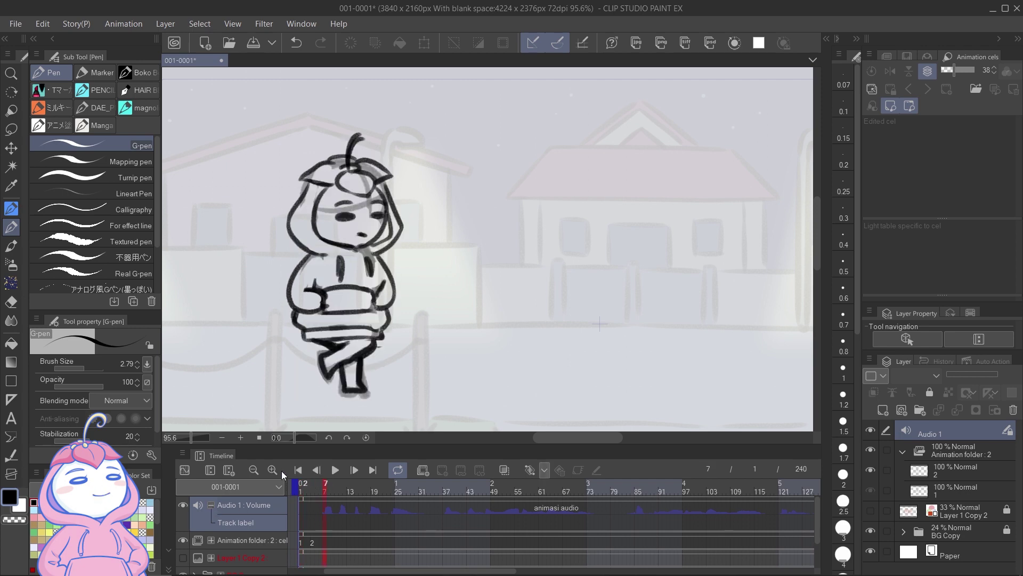
pyautogui.click(334, 471)
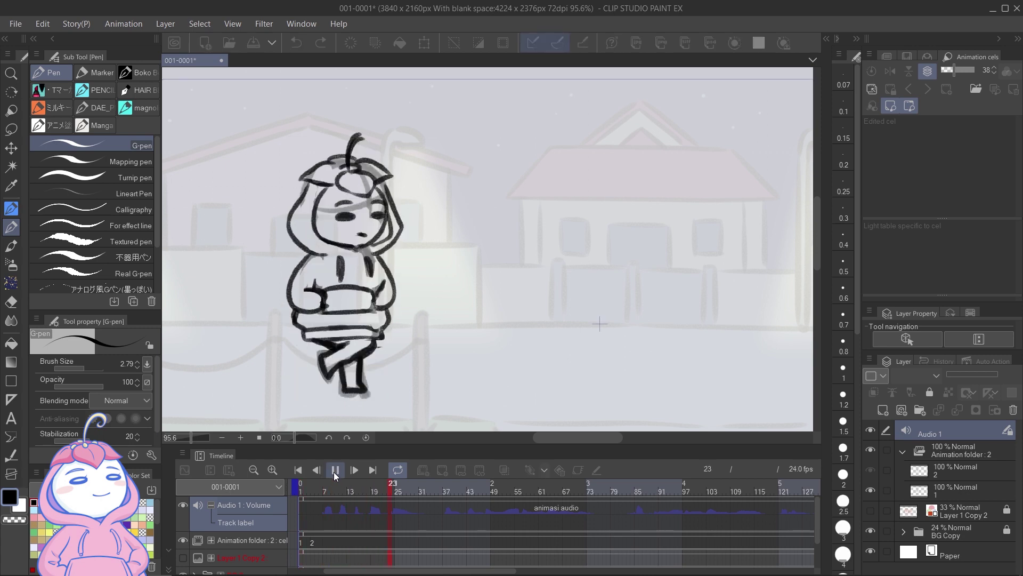
pyautogui.click(335, 471)
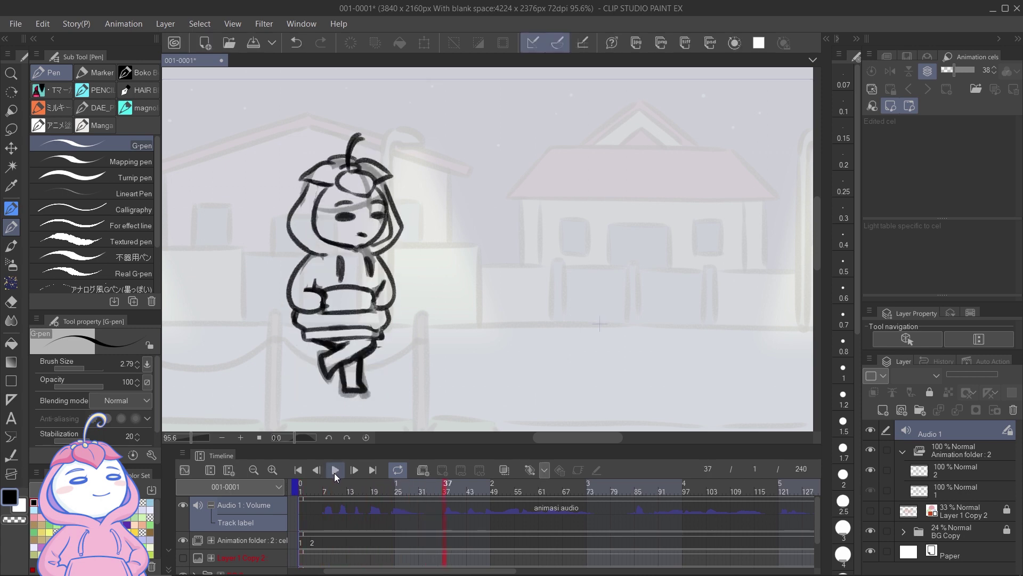
# - Add the label "Kata" at frame 7 in the audio track's label row
pyautogui.click(325, 519)
pyautogui.doubleClick(325, 525)
pyautogui.write('Kata')
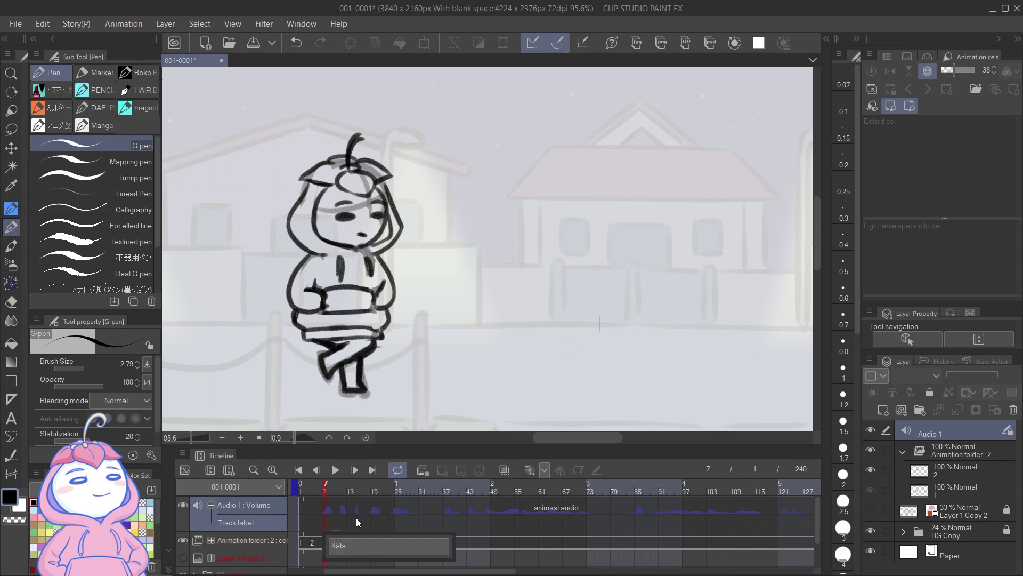
pyautogui.press('Return')
# - Add the label "Pepatah" at frame 18 in the audio track's label row
pyautogui.click(370, 523)
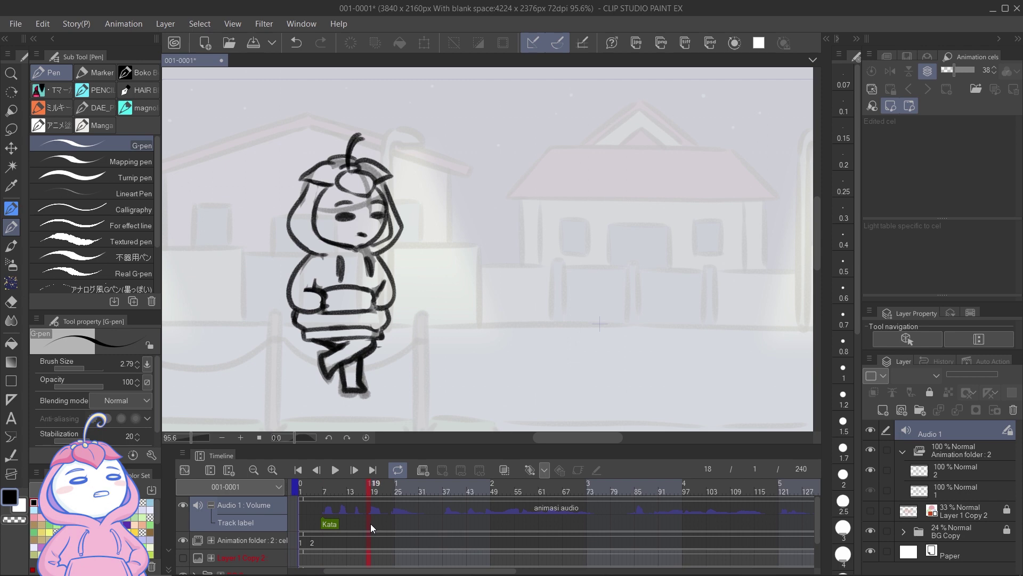
pyautogui.click(371, 526)
pyautogui.doubleClick(370, 524)
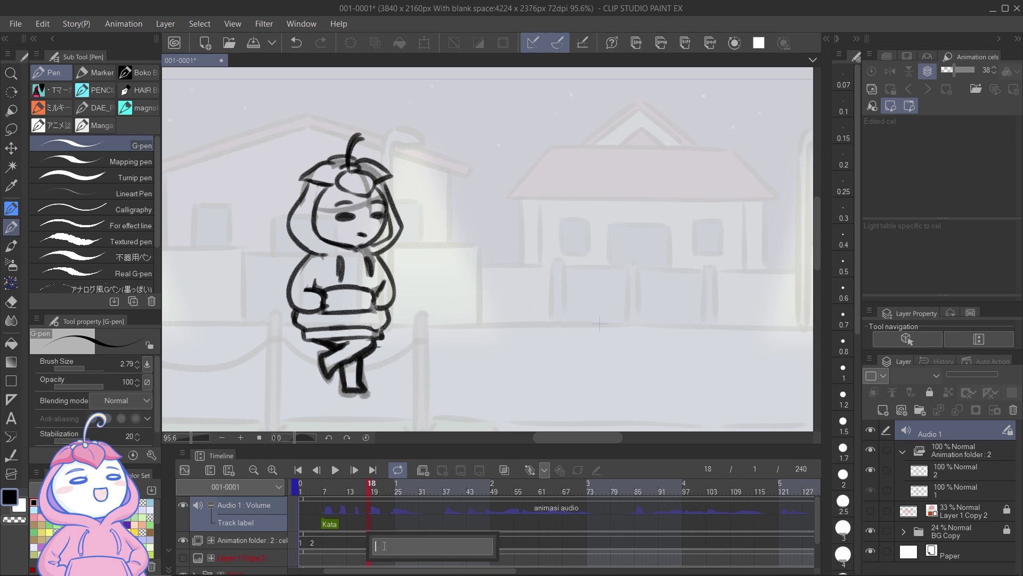
pyautogui.write('Pepatah')
pyautogui.press('Return')
# - Add the label "Tong" at frame 37 in the audio track's label row
pyautogui.click(445, 523)
pyautogui.doubleClick(451, 517)
pyautogui.write('Tong')
pyautogui.press('Return')
# - Label the audio "Kosong" just before the two-second mark, and play the animation from the first frame
pyautogui.doubleClick(487, 524)
pyautogui.write('Kosong')
pyautogui.press('Return')
pyautogui.moveTo(456, 483); pyautogui.dragTo(300, 483)
pyautogui.click(335, 471)
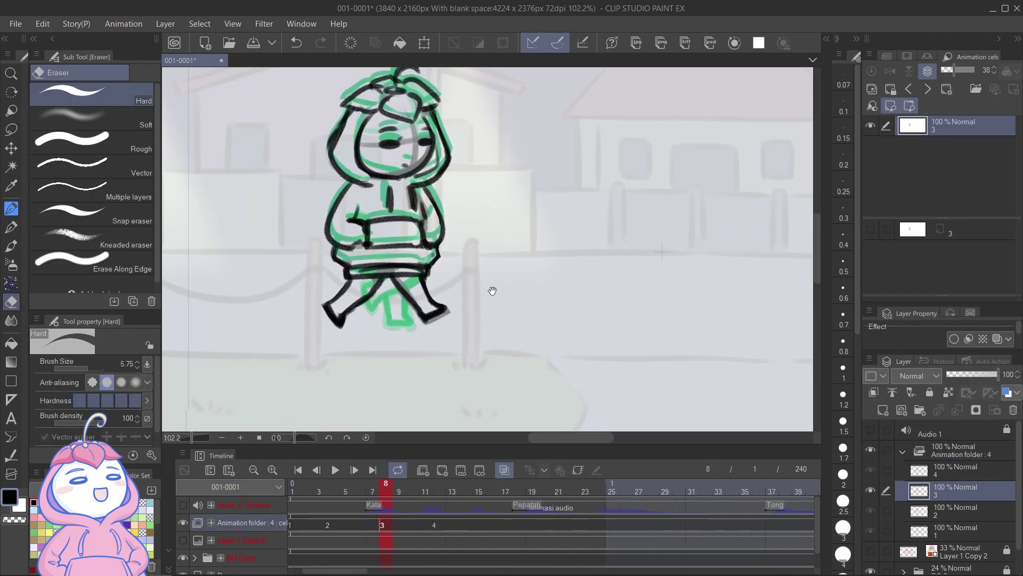
# - On cel 3 at frame 8, erase the lower part of the character's legs and redraw the front leg with the pencil
pyautogui.scroll(-1, 553, 335)
pyautogui.moveTo(298, 488); pyautogui.dragTo(390, 501)
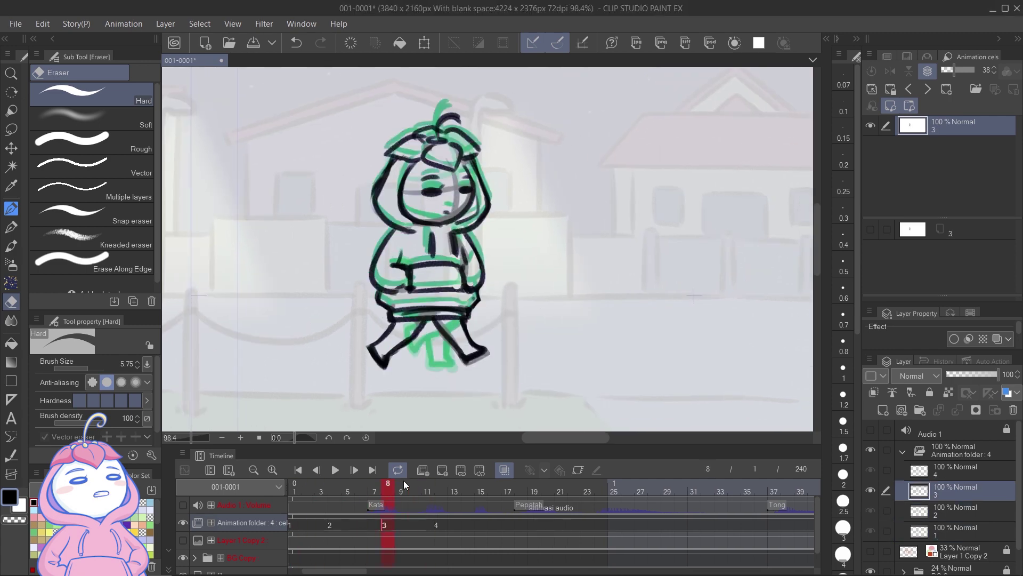
pyautogui.scroll(2, 487, 299)
pyautogui.press(']')
pyautogui.moveTo(368, 388); pyautogui.dragTo(343, 398)
pyautogui.press('p')
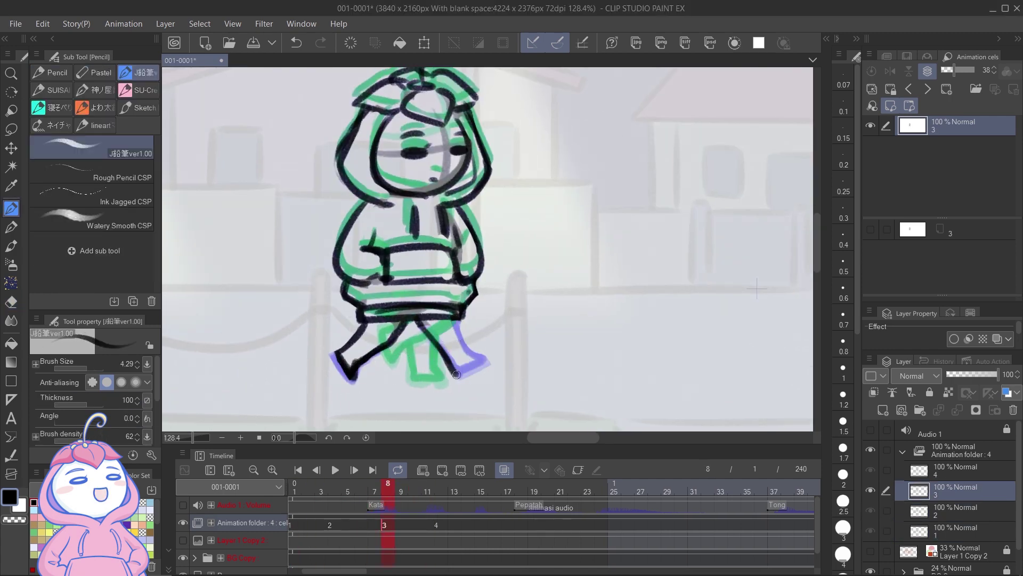
# - Select cel 4 at frame 12 and clean up the character's legs with the eraser
pyautogui.click(441, 492)
pyautogui.press('e')
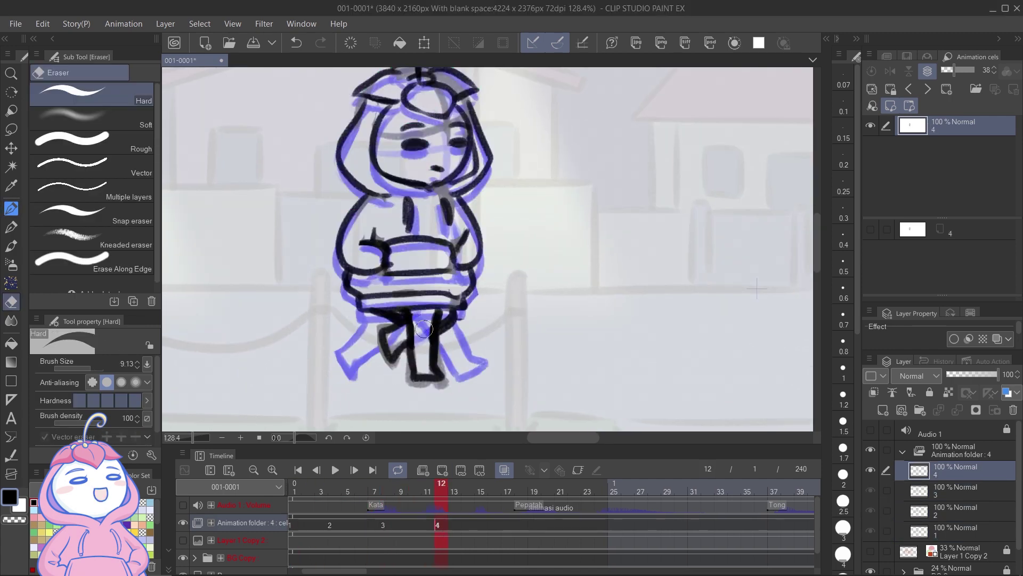
pyautogui.hotkey('ctrl', '-')
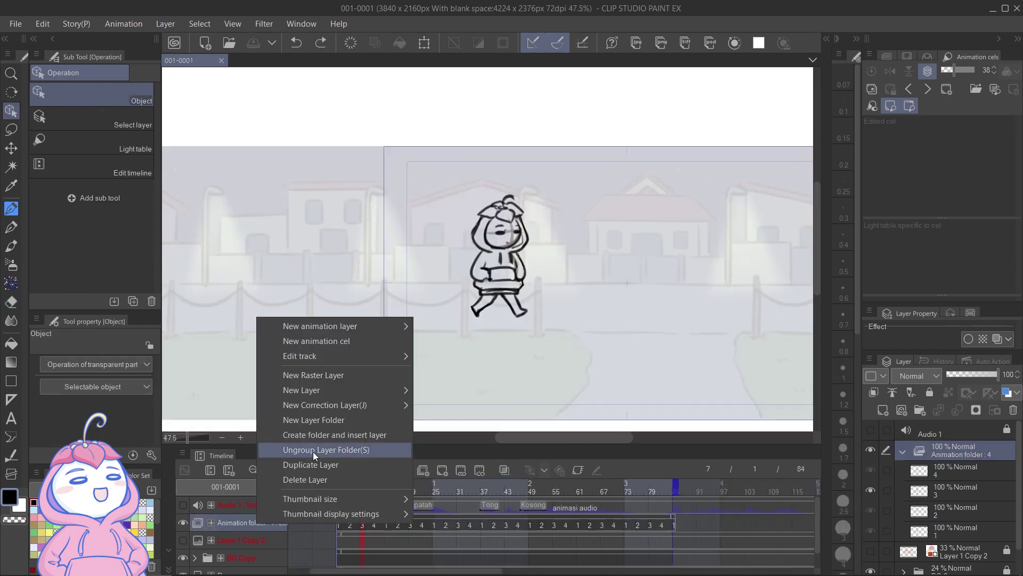
pyautogui.click(319, 448)
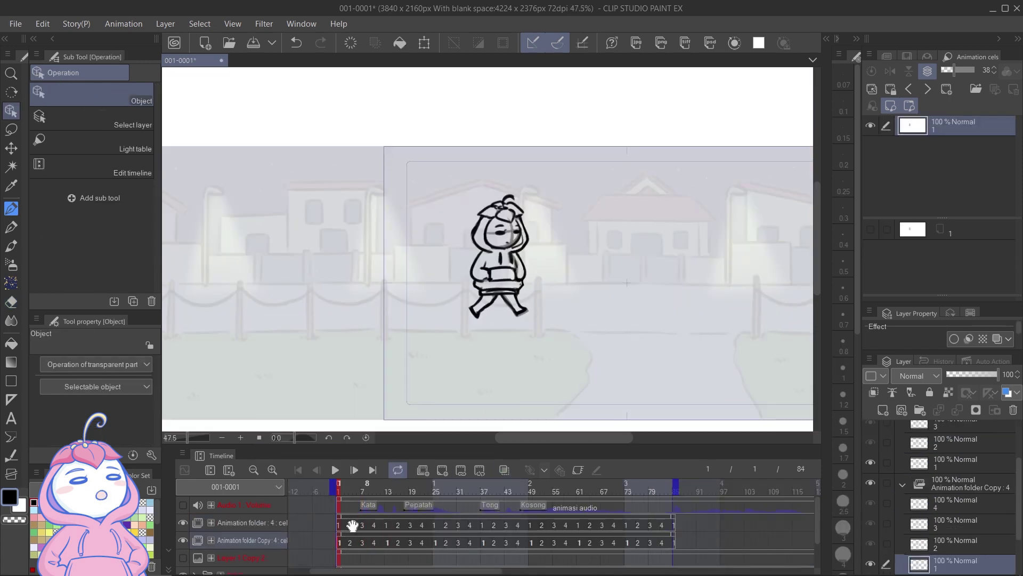
# - Fill the character with white on the cels of the copied animation folder using Close and fill
pyautogui.scroll(2, 959, 511)
pyautogui.click(960, 431)
pyautogui.click(959, 530)
pyautogui.press('g')
pyautogui.moveTo(557, 187)
pyautogui.mouseDown()
pyautogui.moveTo(514, 158)
pyautogui.moveTo(489, 386)
pyautogui.moveTo(554, 184)
pyautogui.mouseUp()
pyautogui.click(954, 470)
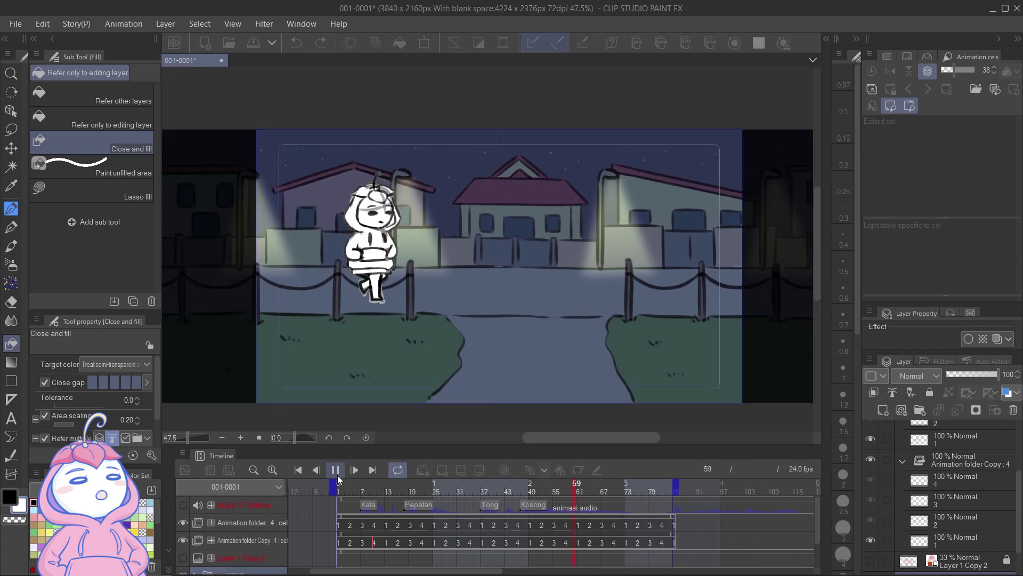